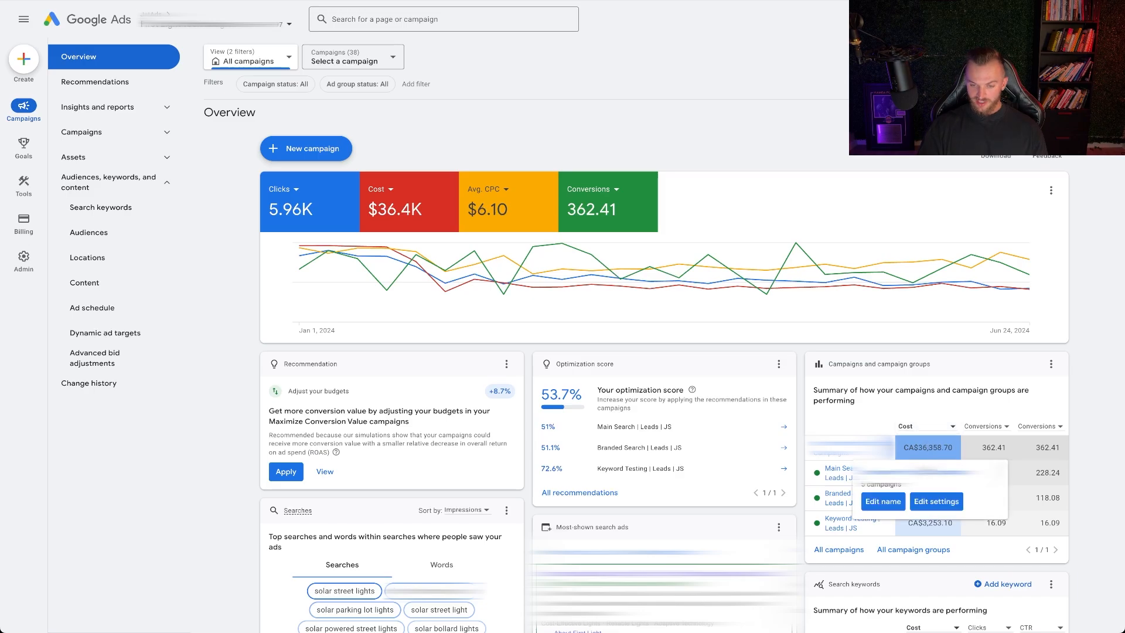
mouse_move(844, 492)
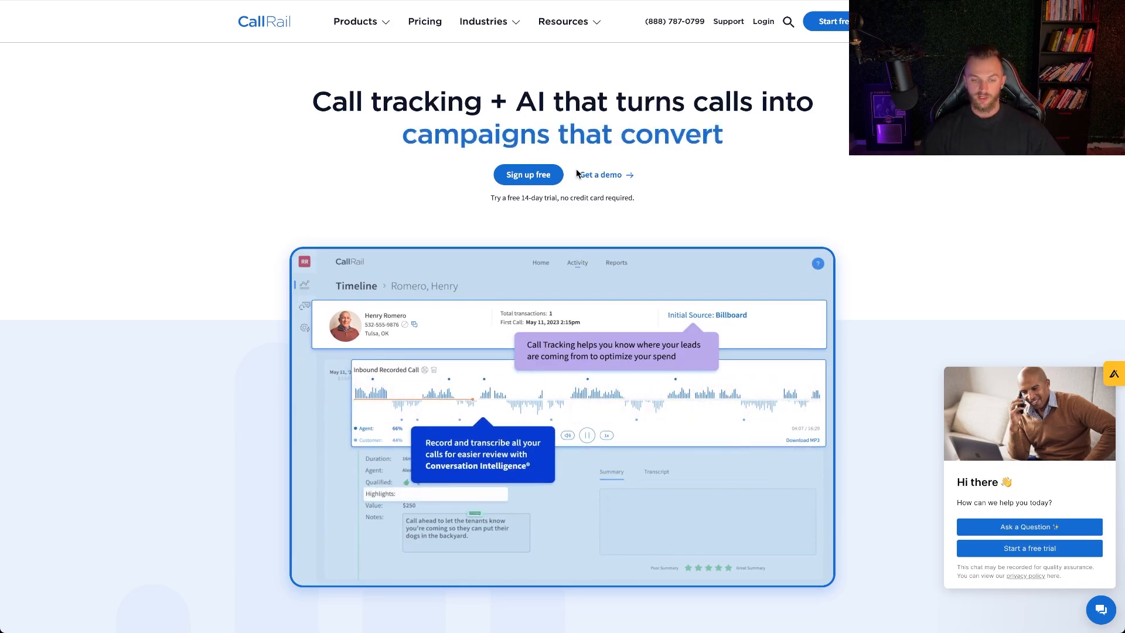
scroll(577, 171, down, 4)
scroll(577, 174, down, 2)
scroll(577, 174, up, 6)
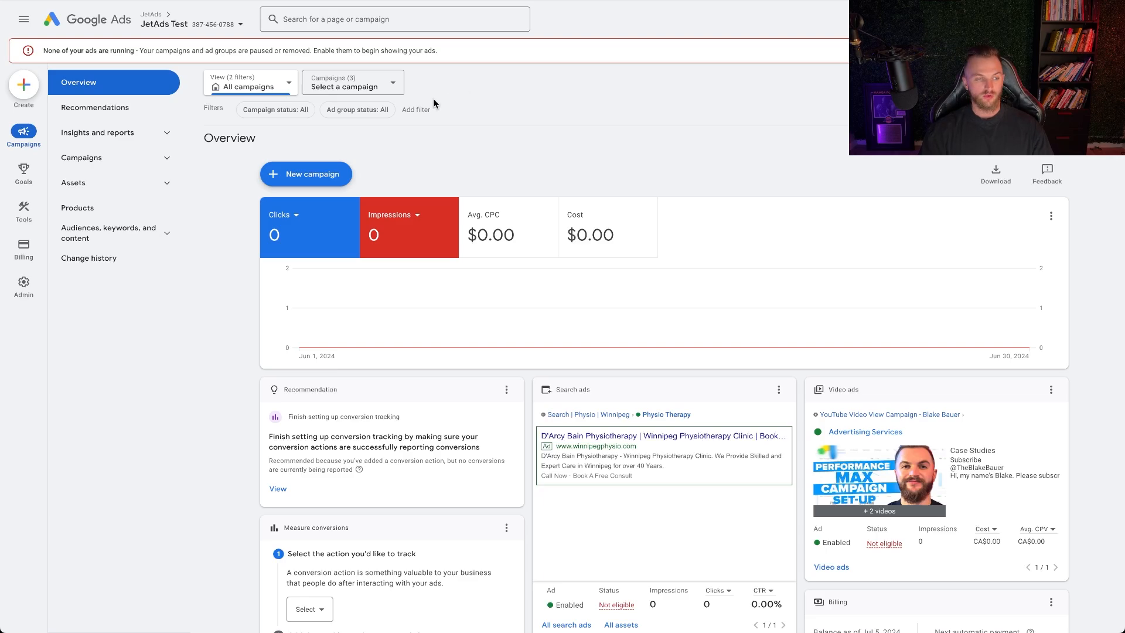
Open Keyword Planner and start discovering new keywords using a website as the source
mouse_move(29, 179)
mouse_move(25, 214)
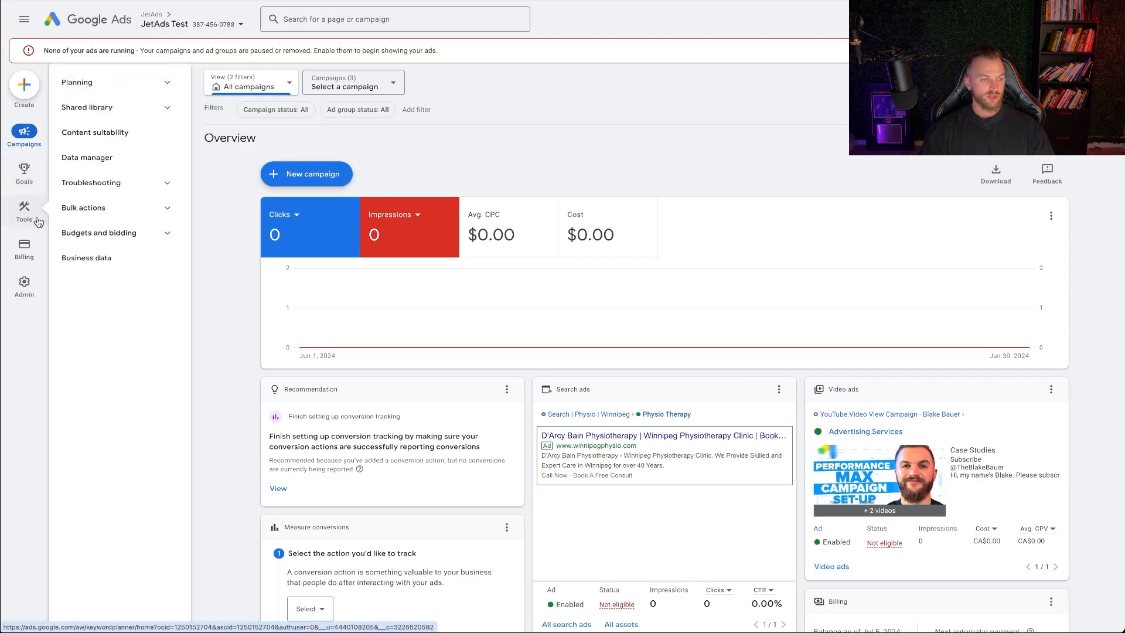
click(137, 85)
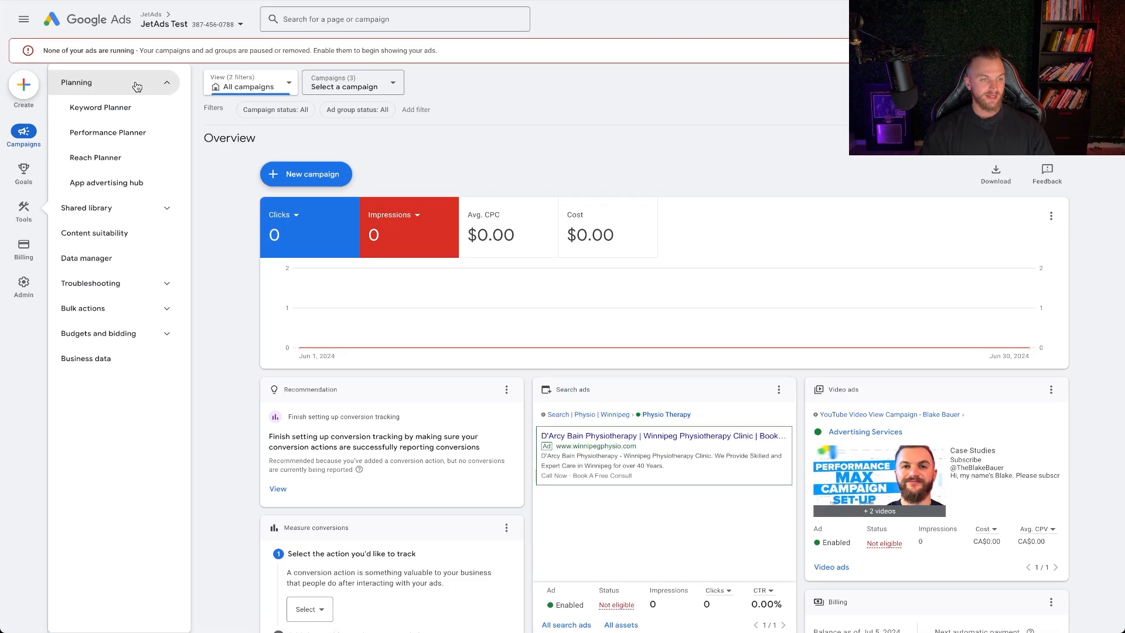
click(120, 116)
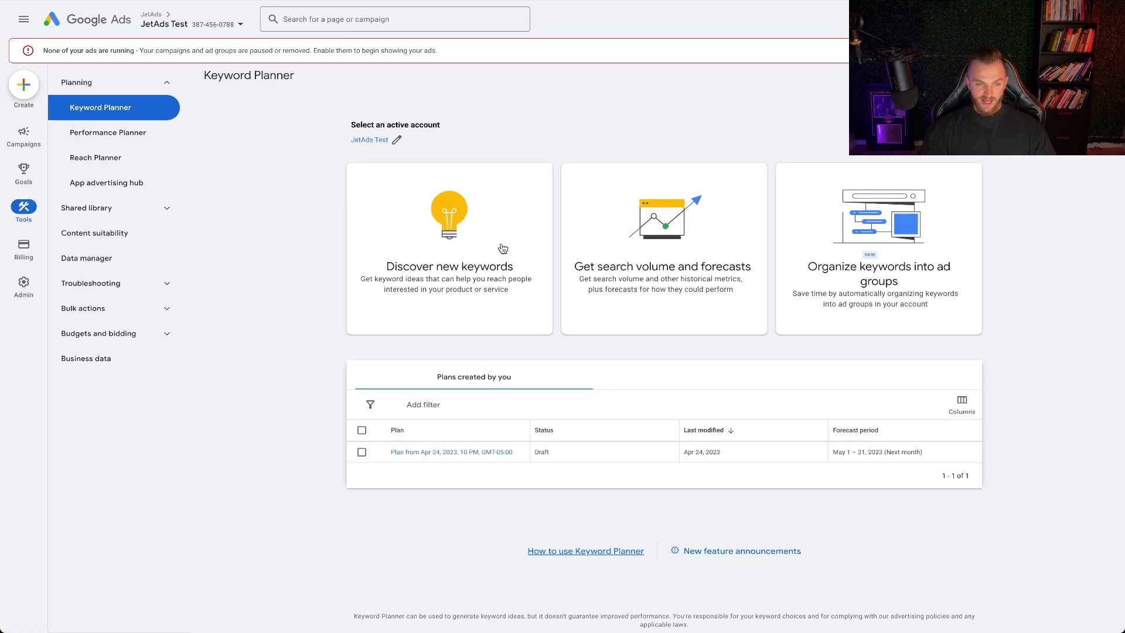
click(458, 270)
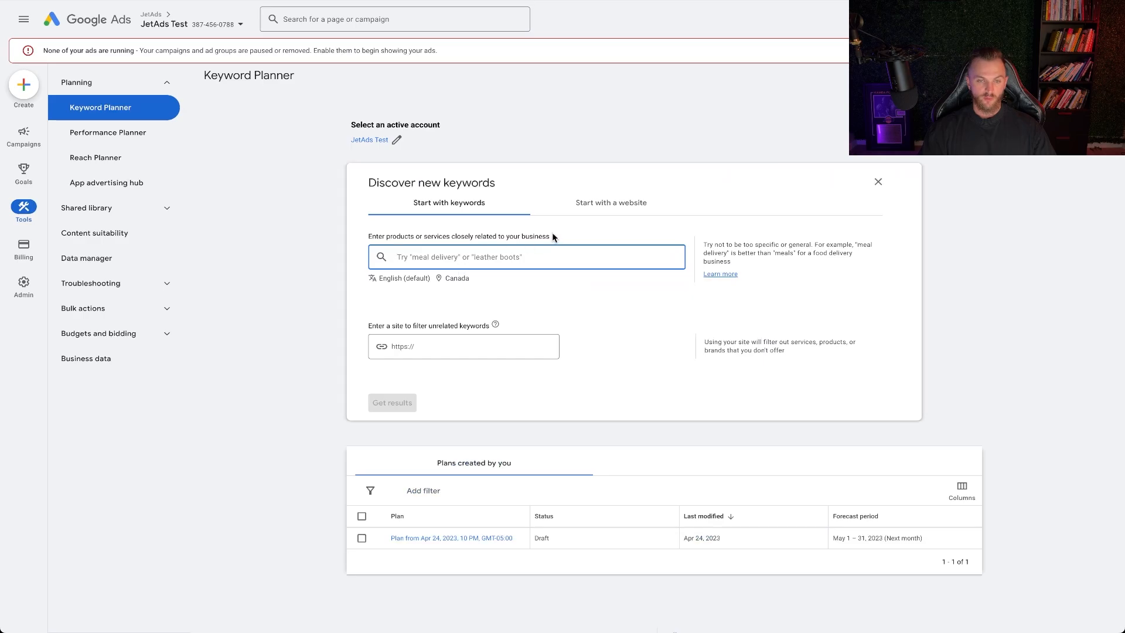
click(607, 205)
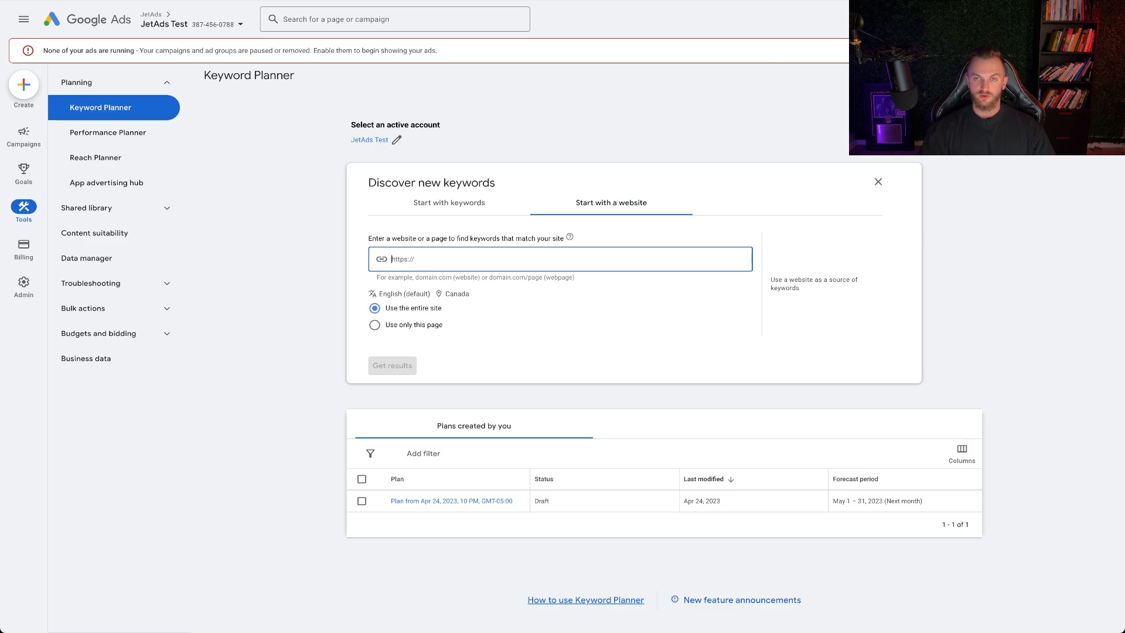
Search the web in a new tab for "solar lights in los angelas", open Sunrun's sponsored result and accept its cookie notice
key(super+t)
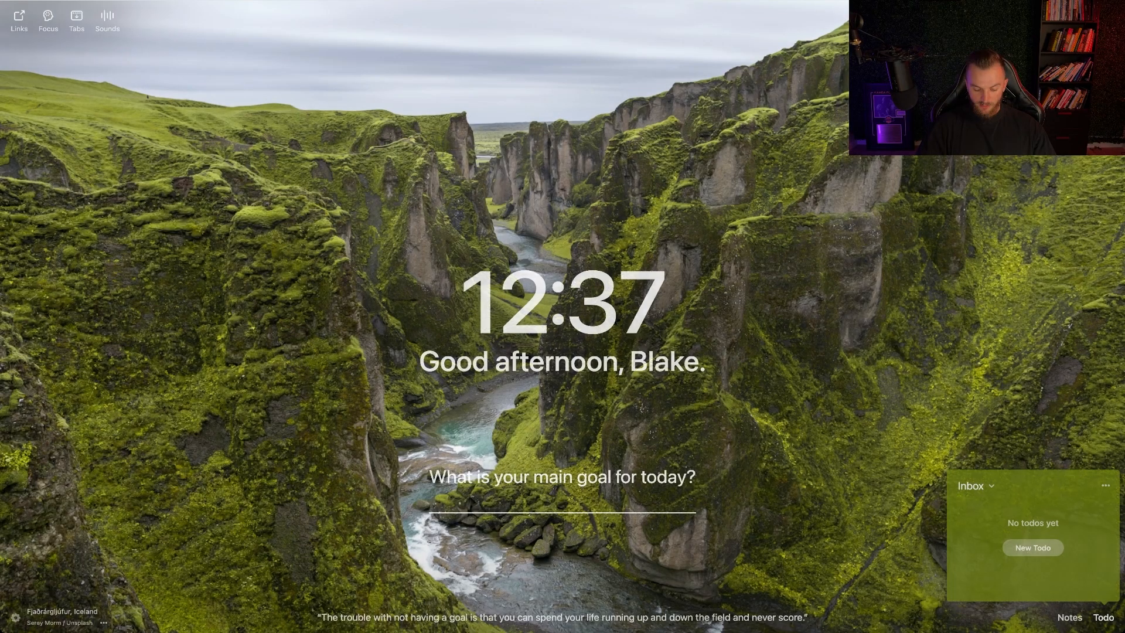
text(solar lights in)
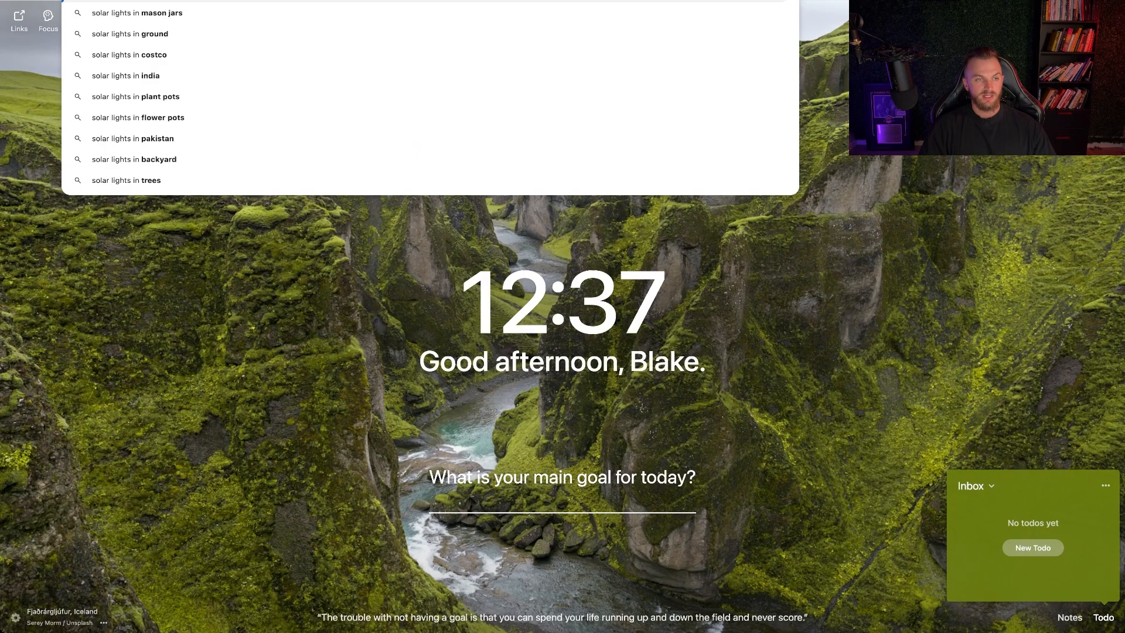
text( los angelas)
key(Return)
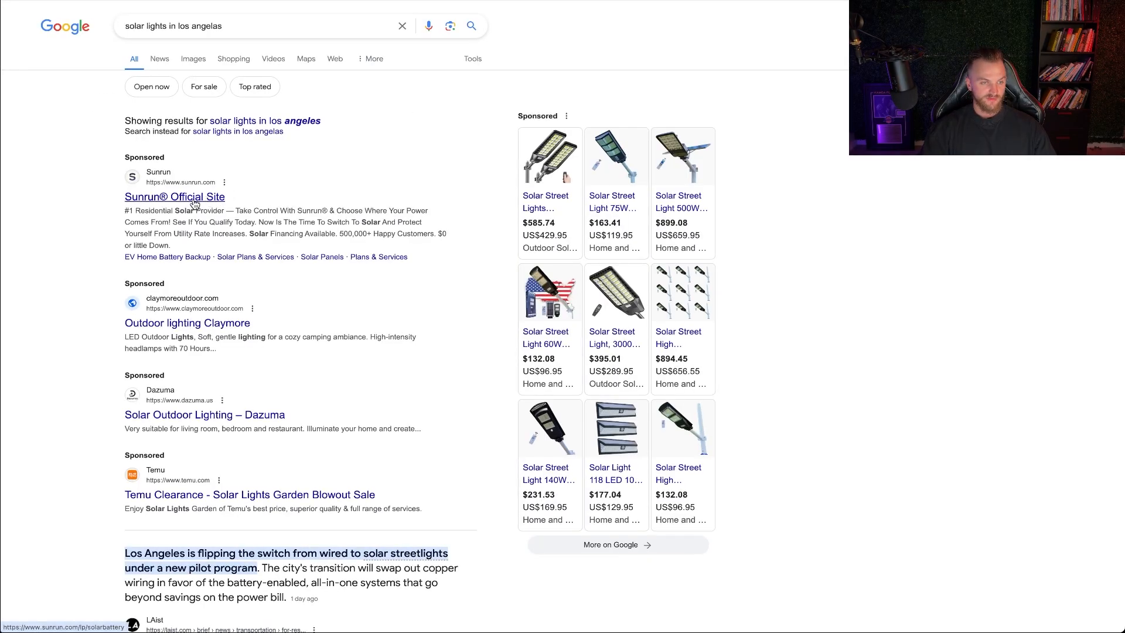
click(197, 200)
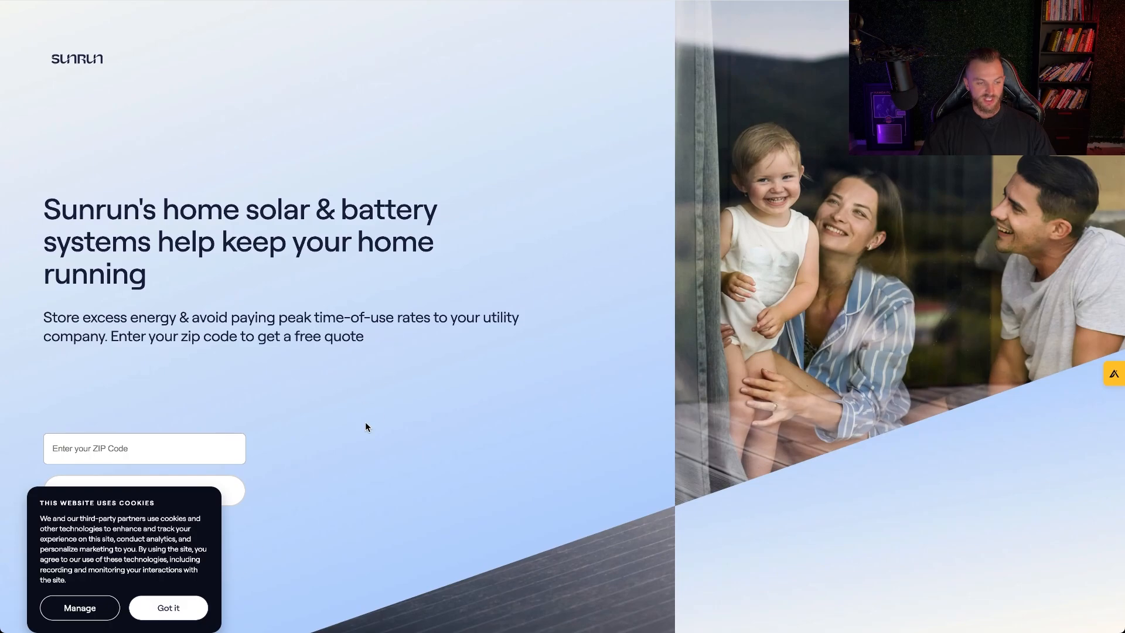
click(167, 608)
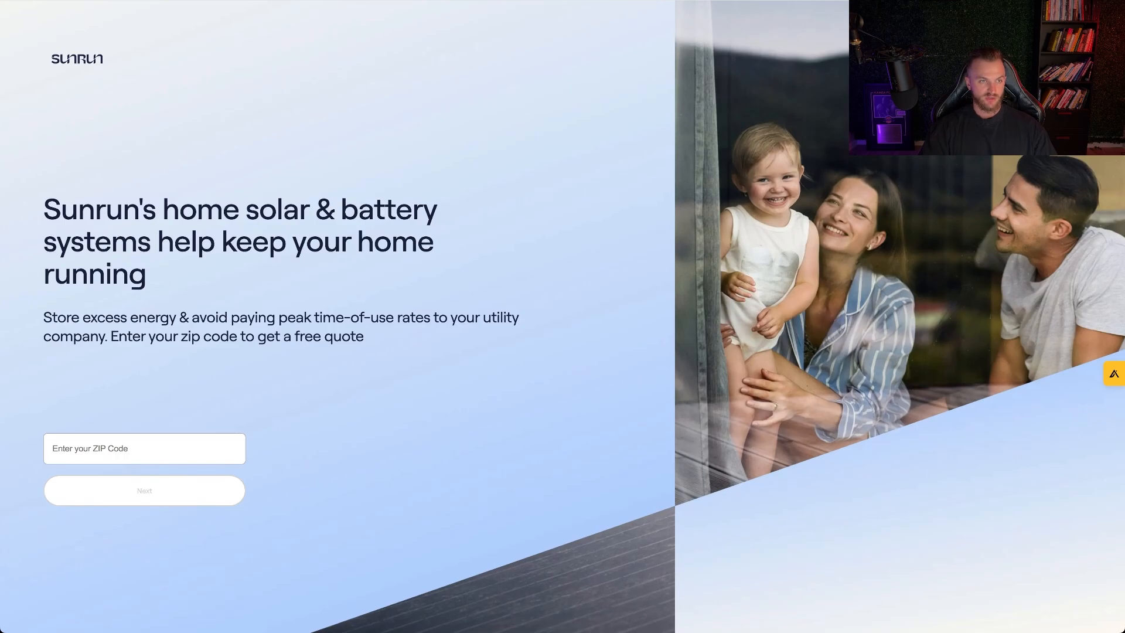
key(BackSpace)
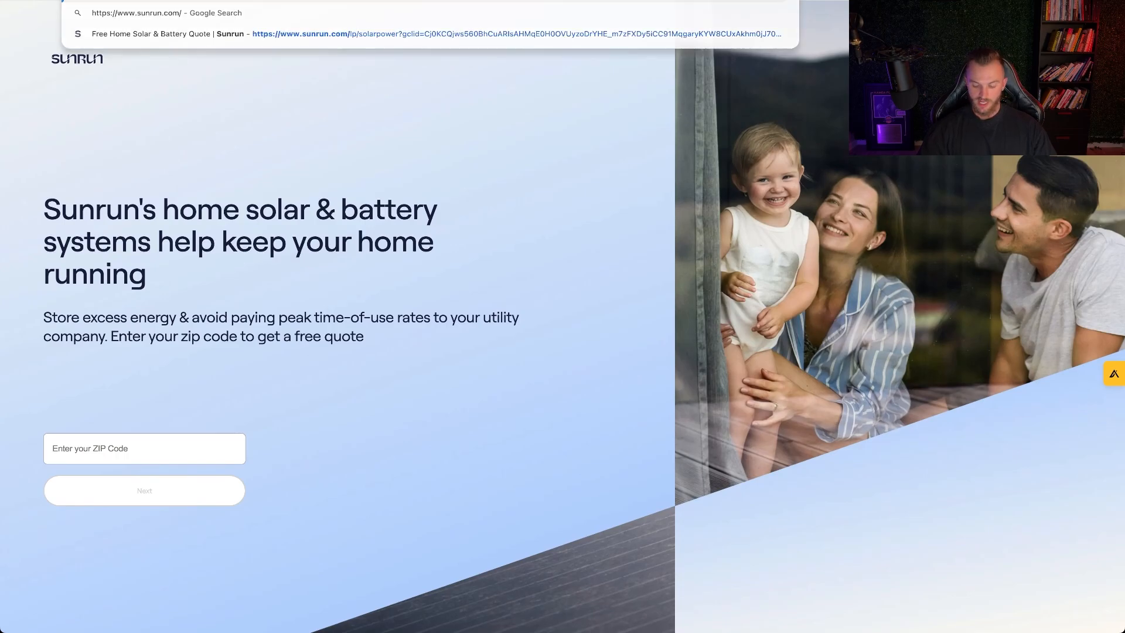
key(Return)
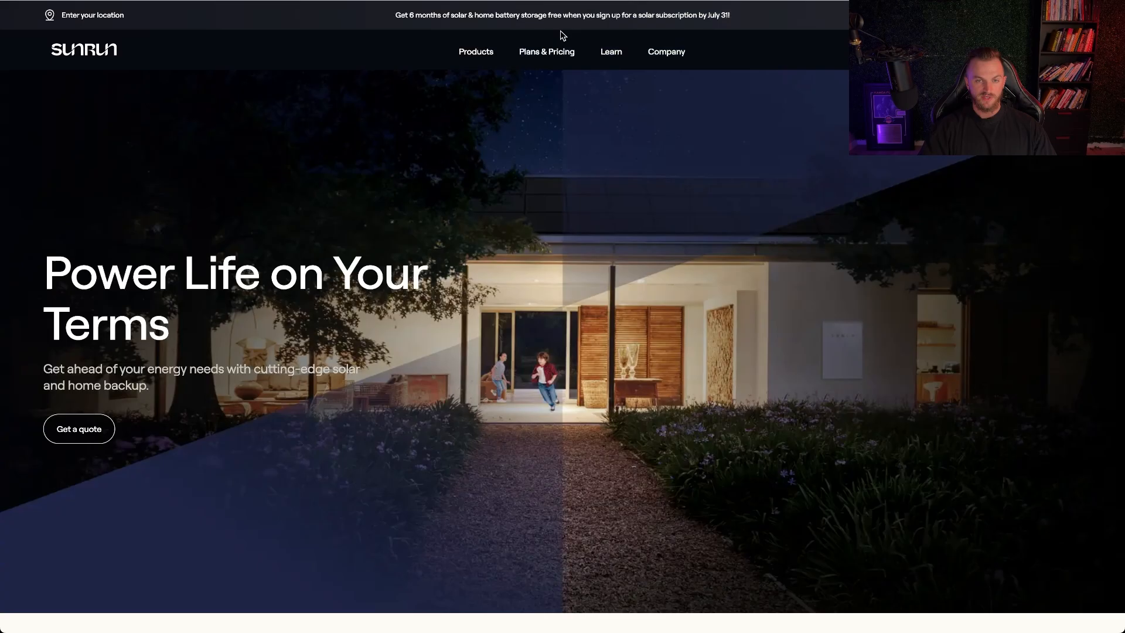
scroll(585, 281, down, 15)
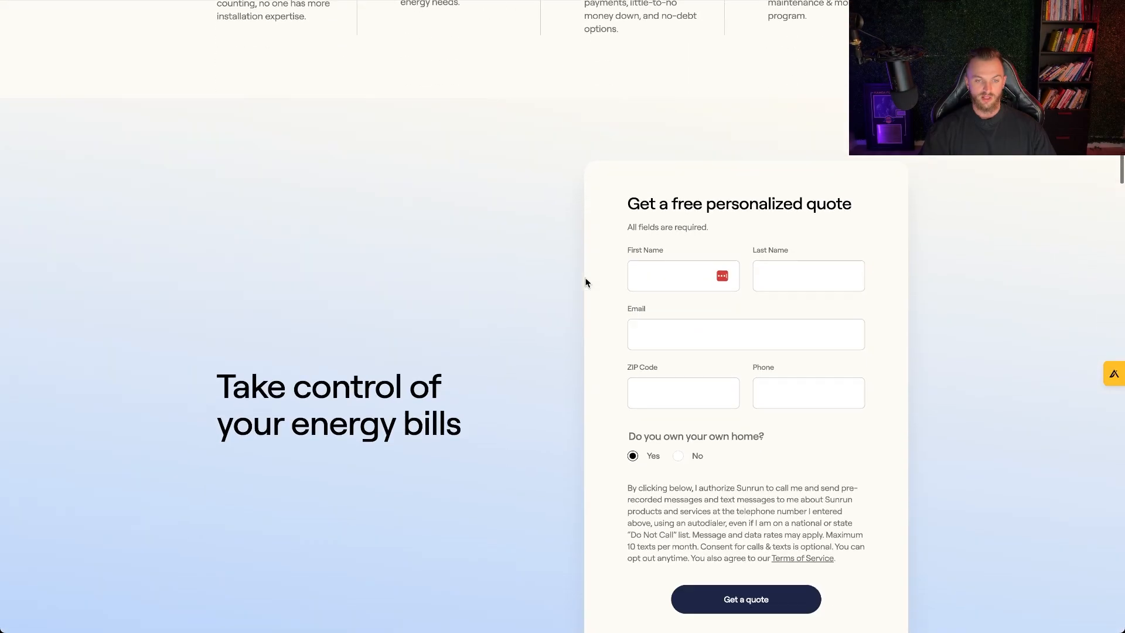
scroll(586, 283, up, 4)
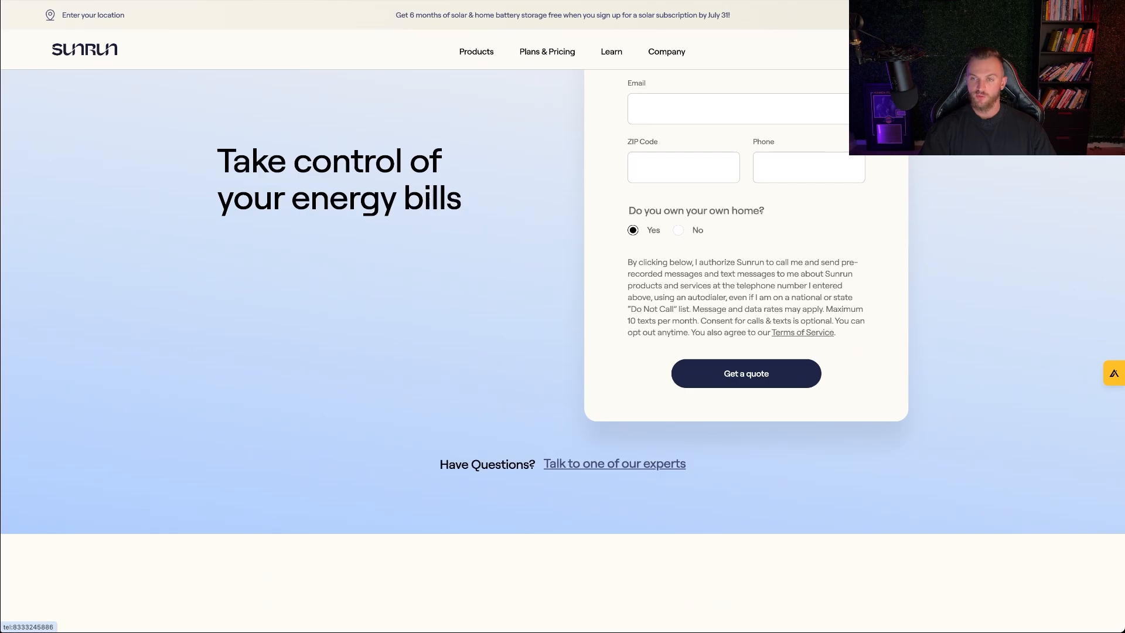
scroll(595, 288, down, 6)
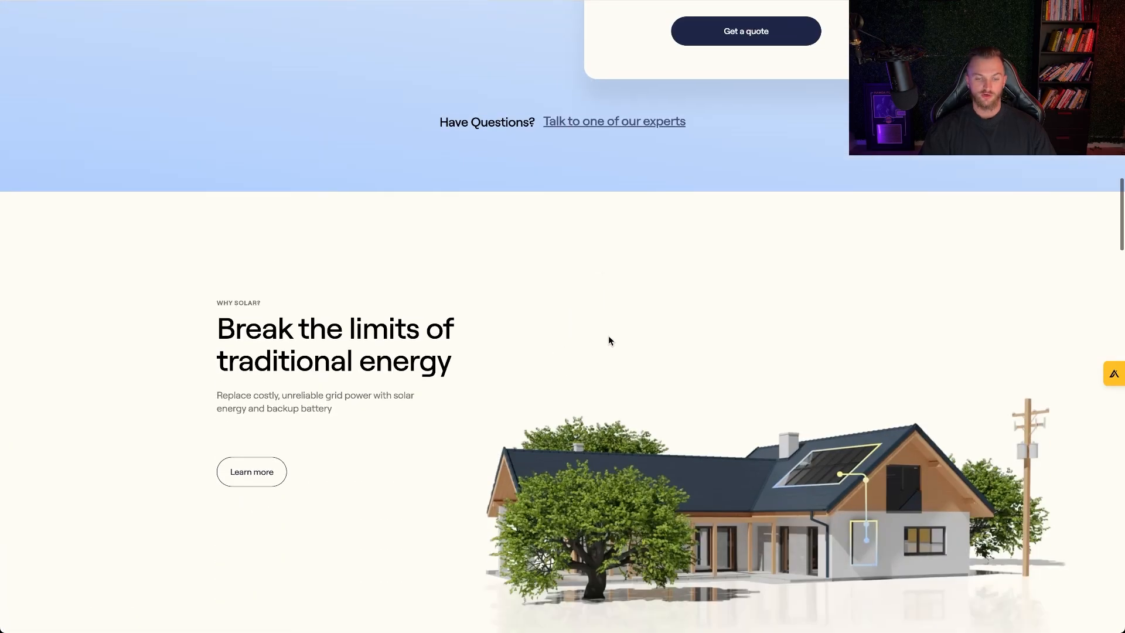
scroll(608, 336, down, 7)
scroll(670, 280, up, 20)
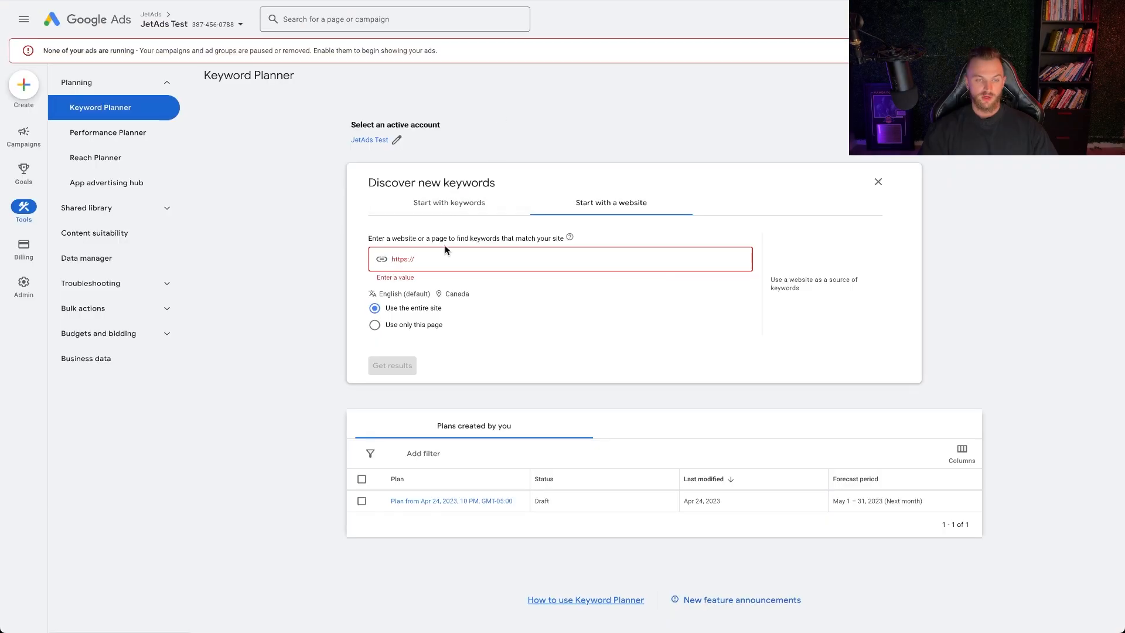
text(https://www.sunrun.com/)
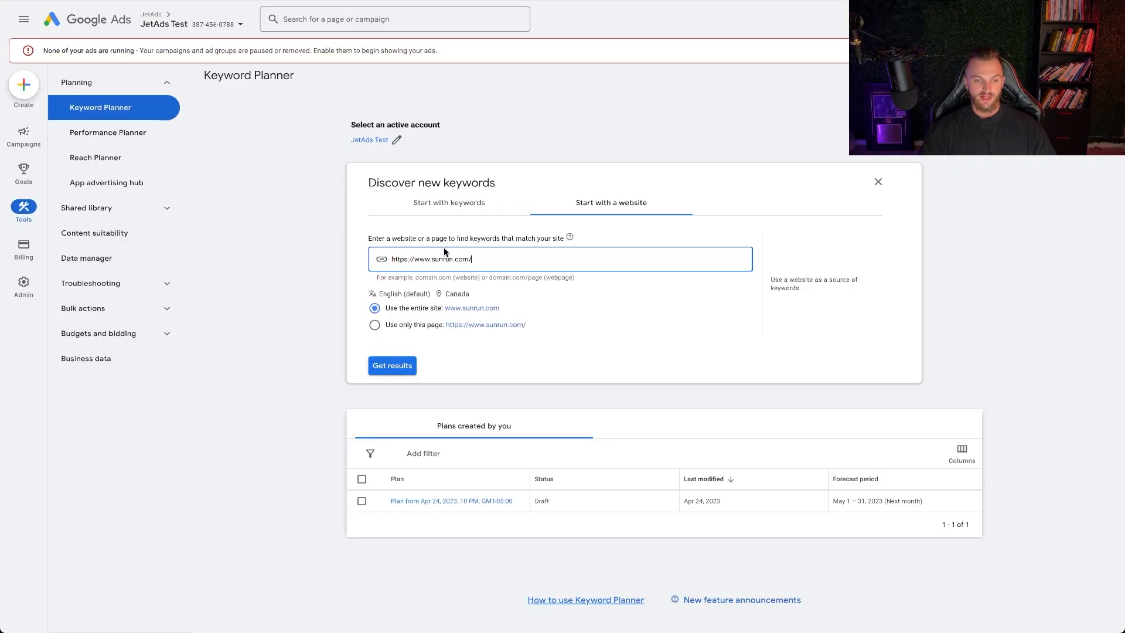
click(458, 294)
click(359, 219)
text(los angel)
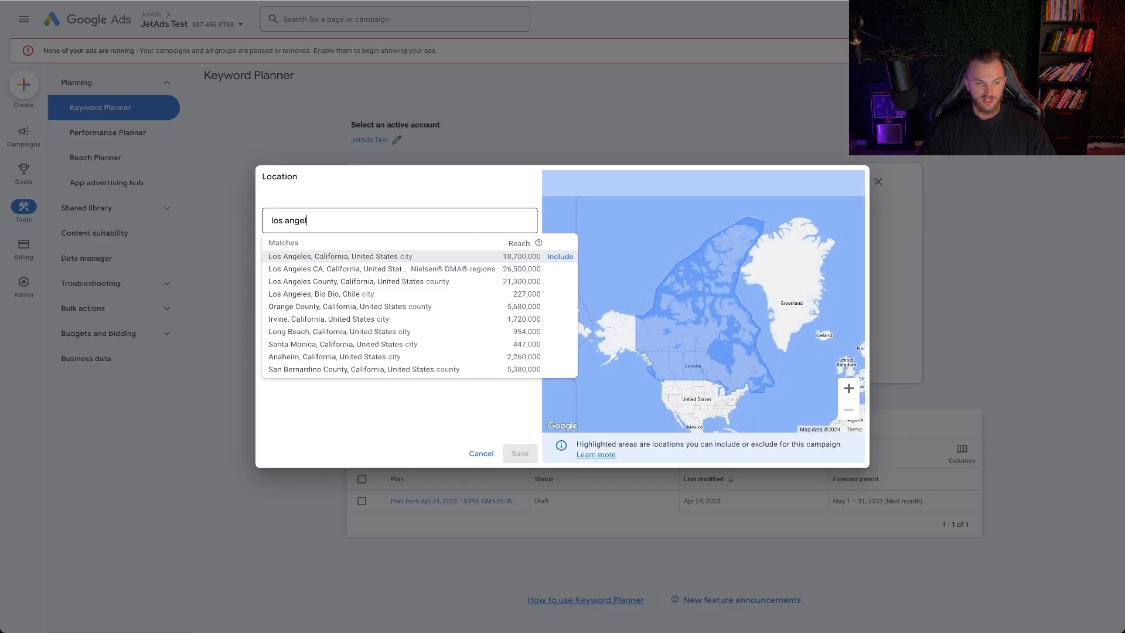
click(526, 261)
click(526, 280)
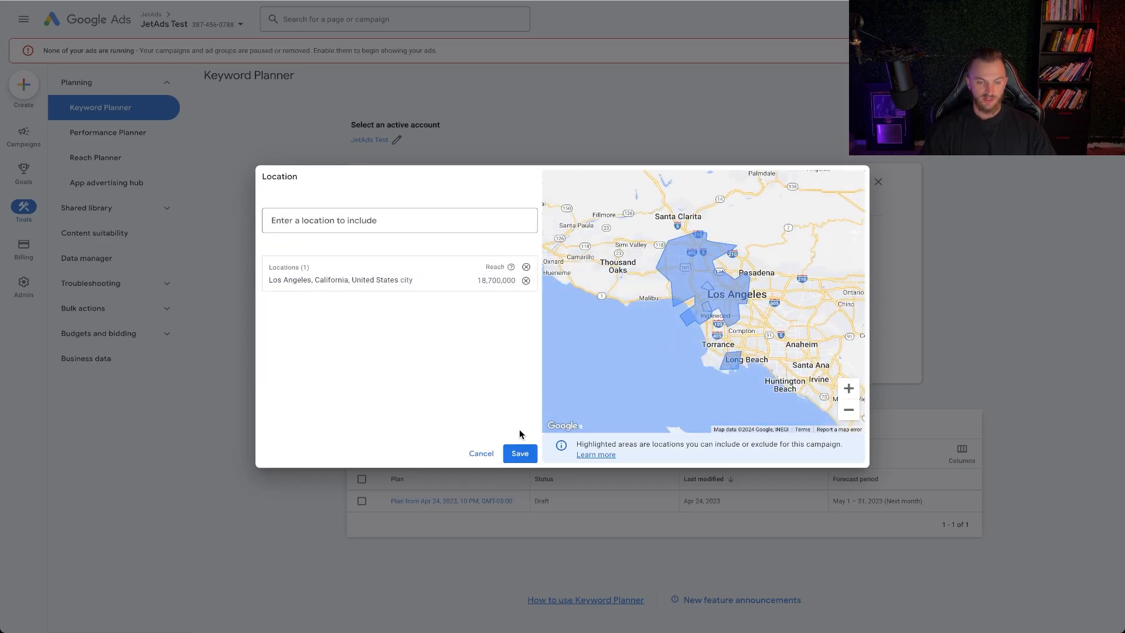
click(519, 453)
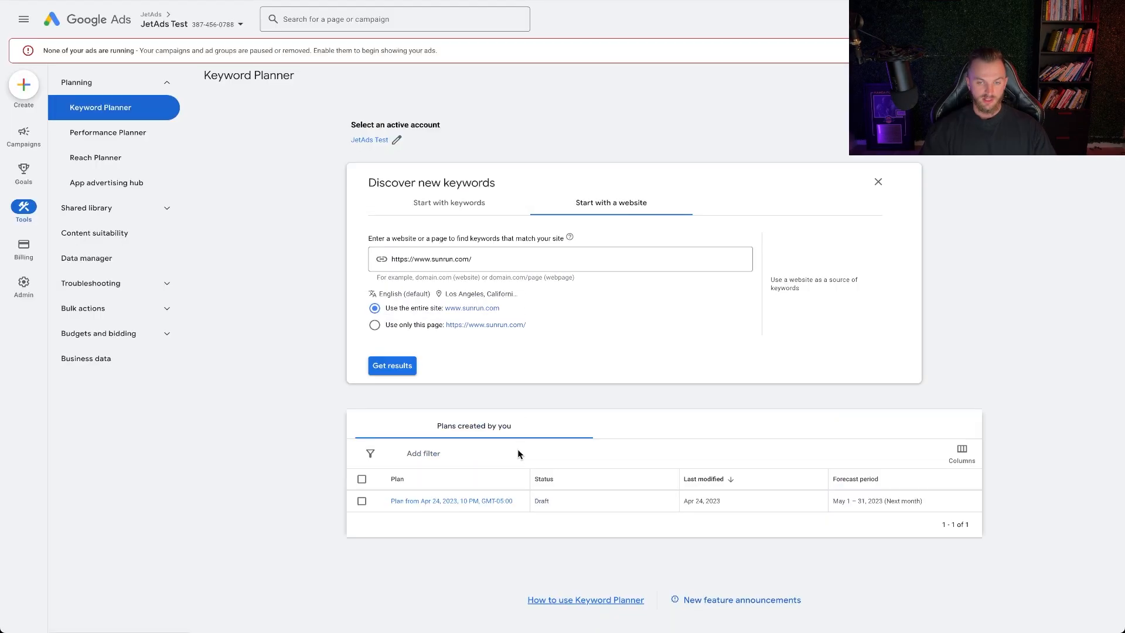
click(399, 365)
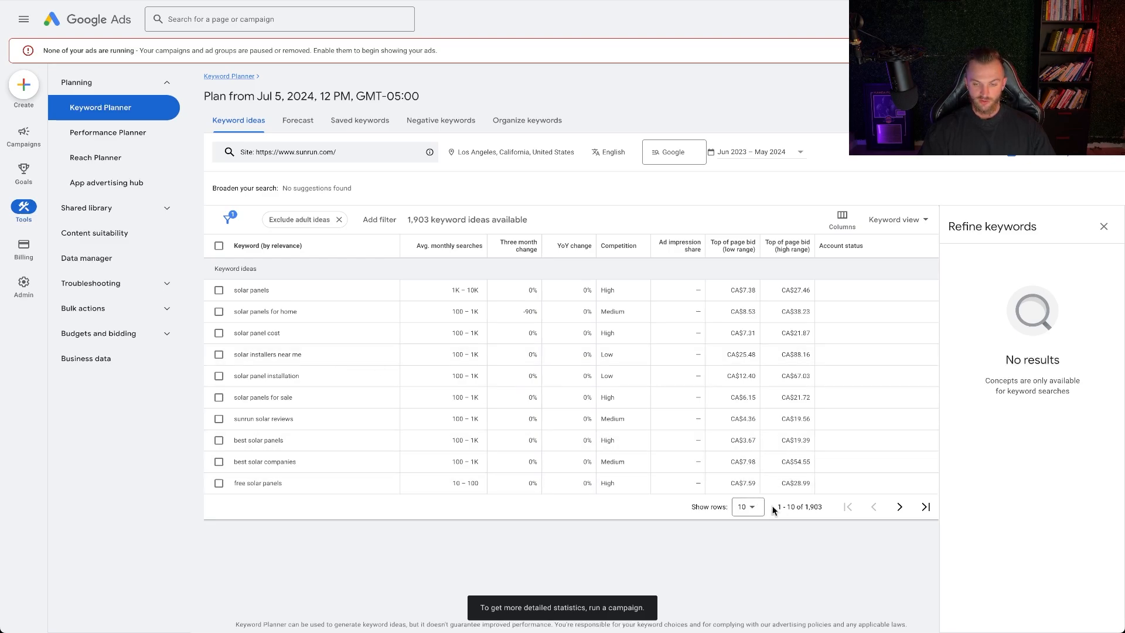
Increase the number of keyword ideas shown per page and look through the list
drag(820, 507, 805, 507)
click(744, 506)
click(762, 504)
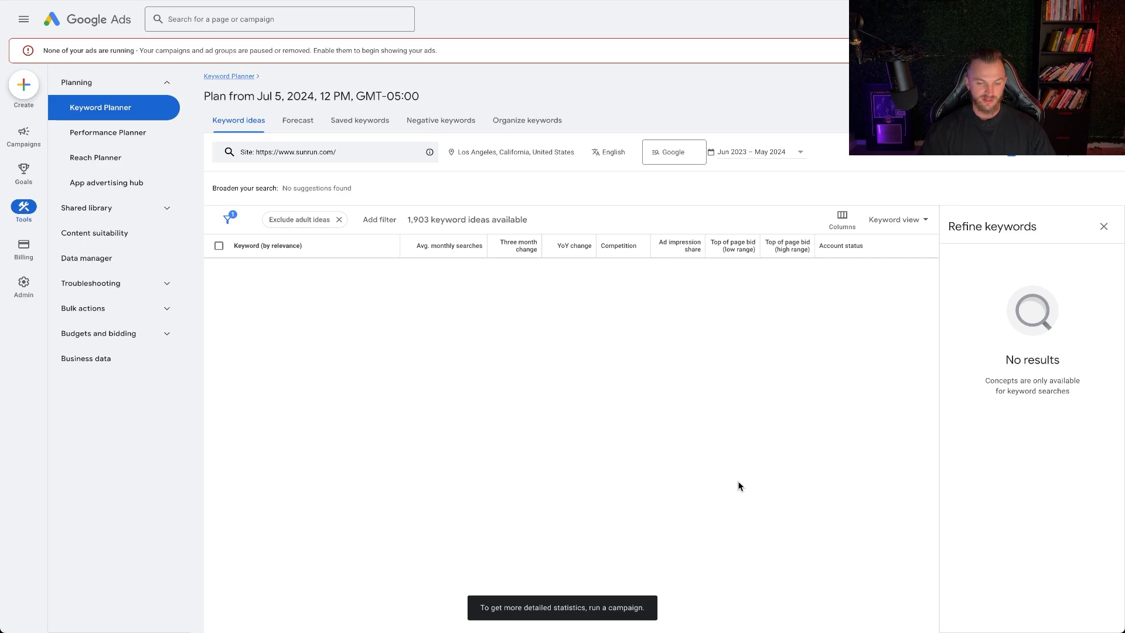
scroll(402, 362, down, 10)
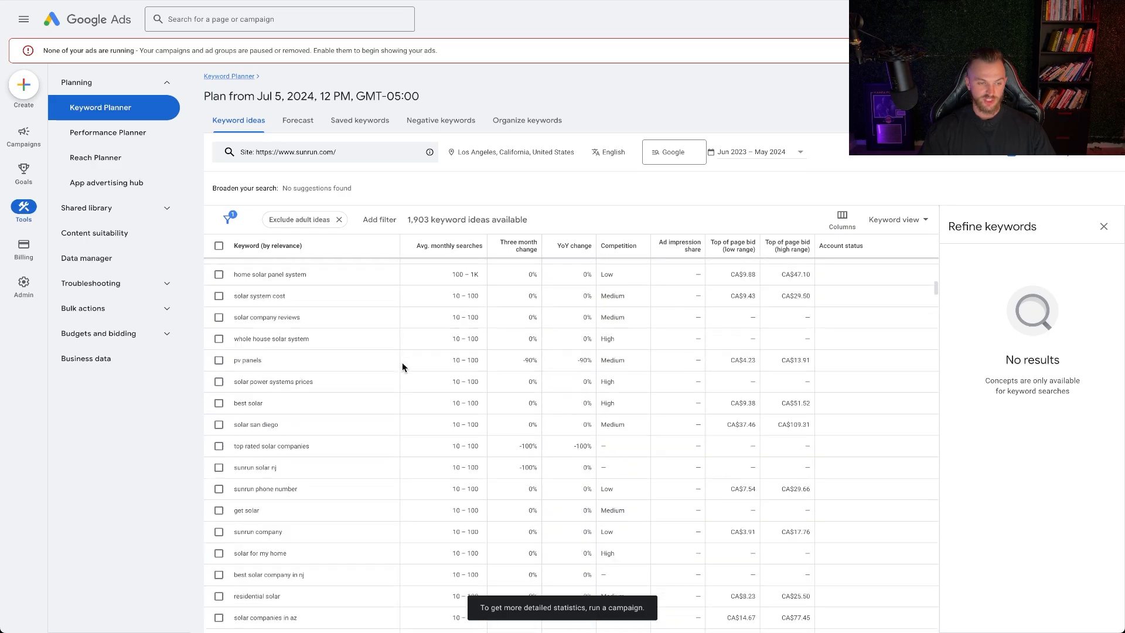
scroll(402, 362, down, 10)
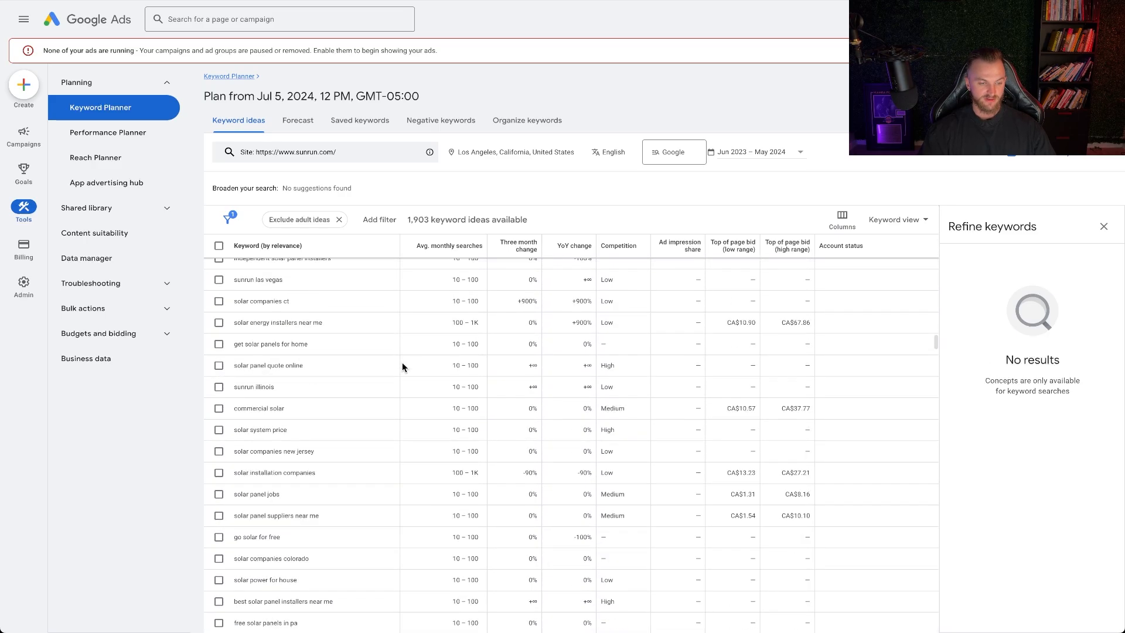
scroll(401, 362, up, 20)
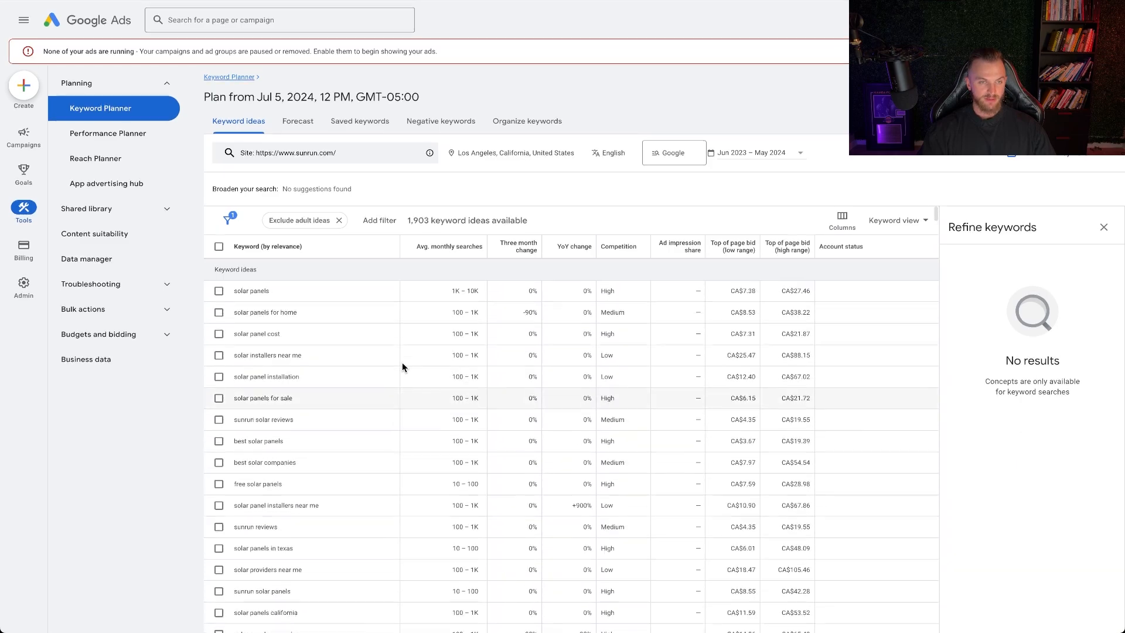
Select the keyword idea "solar installers near me" and add it to the plan
click(299, 123)
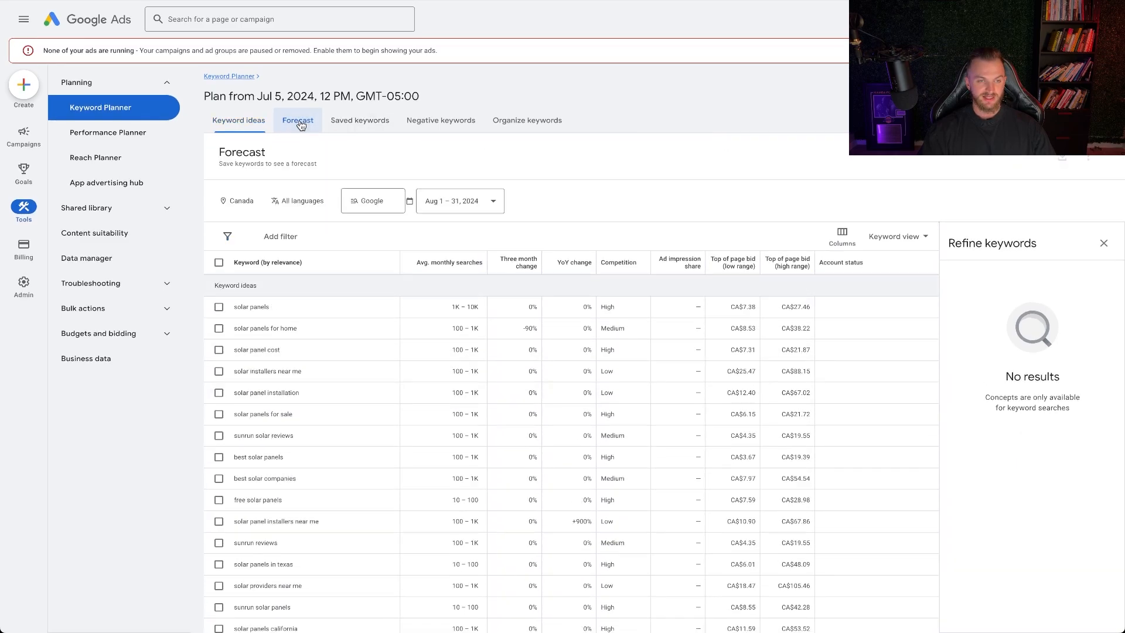
click(244, 201)
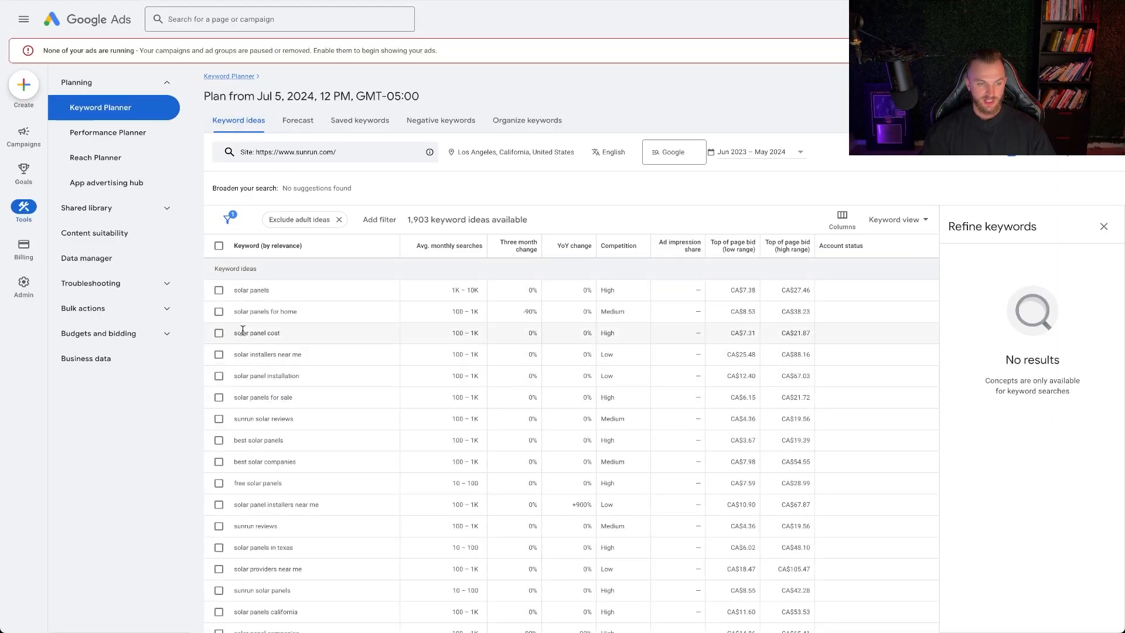
click(221, 361)
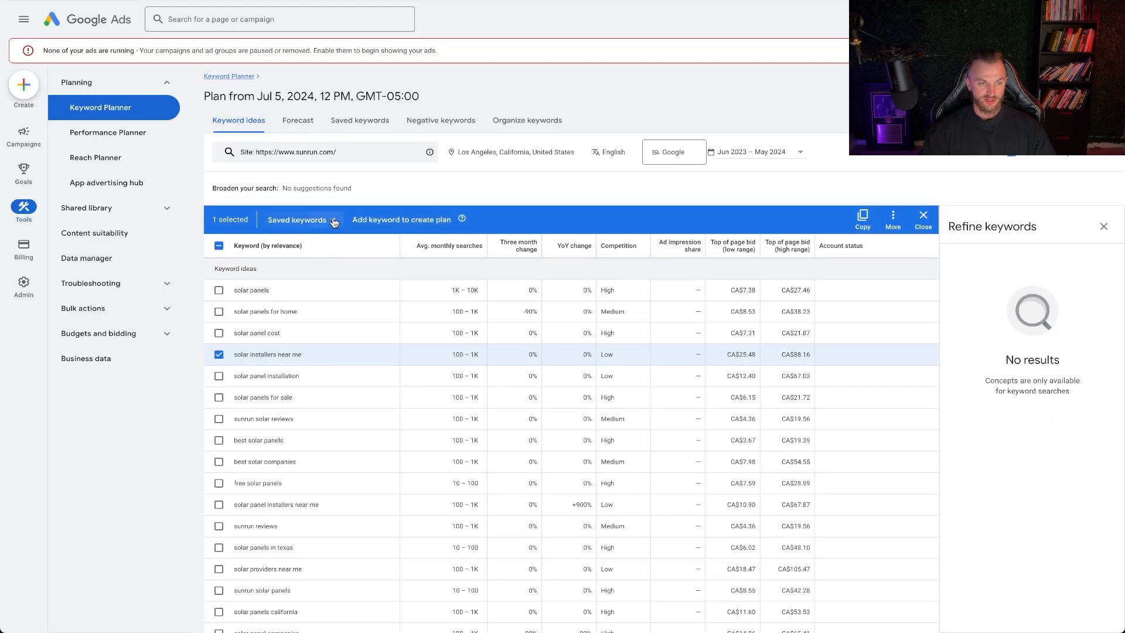
click(313, 220)
click(315, 250)
click(389, 221)
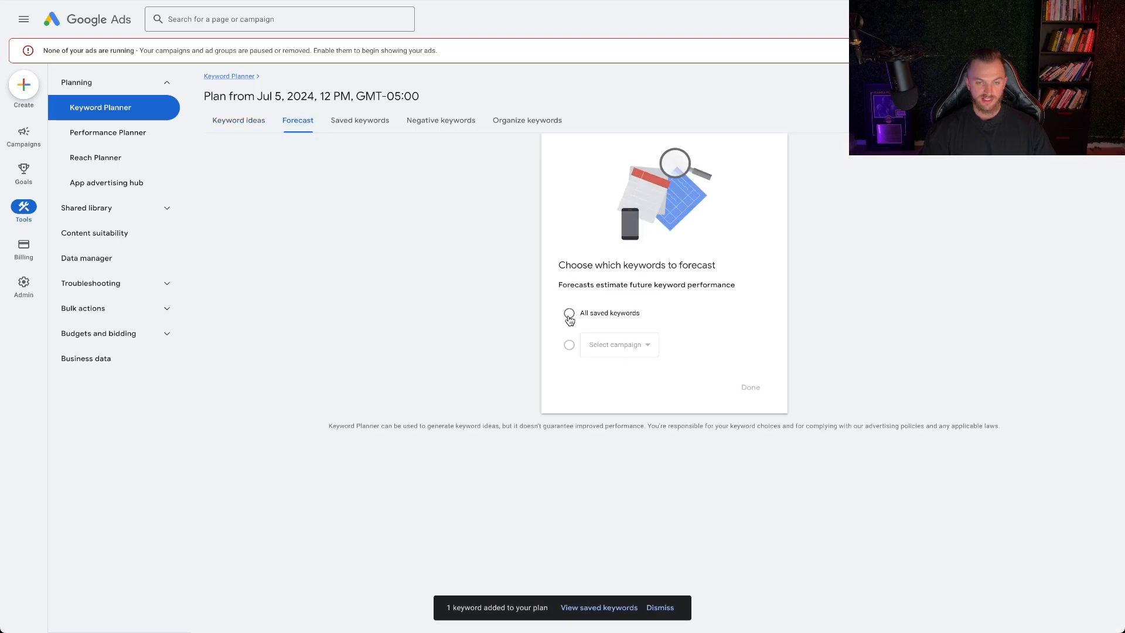
Open the plan's forecast and examine its conversion, average CPA, click and cost estimates, charts and location breakdown
click(567, 314)
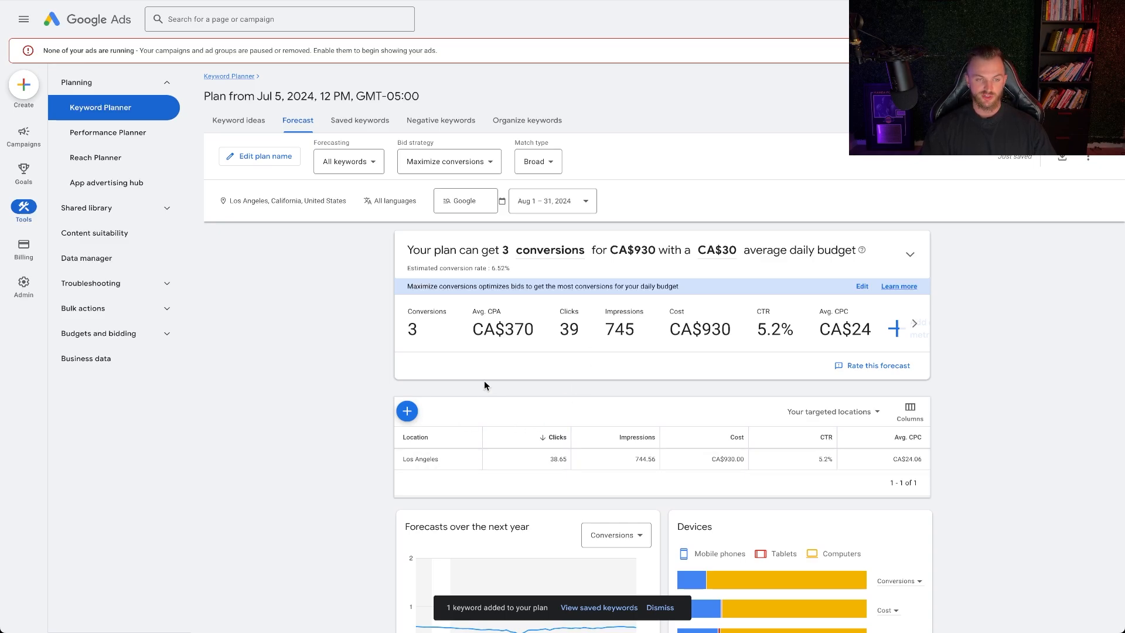
scroll(527, 352, down, 5)
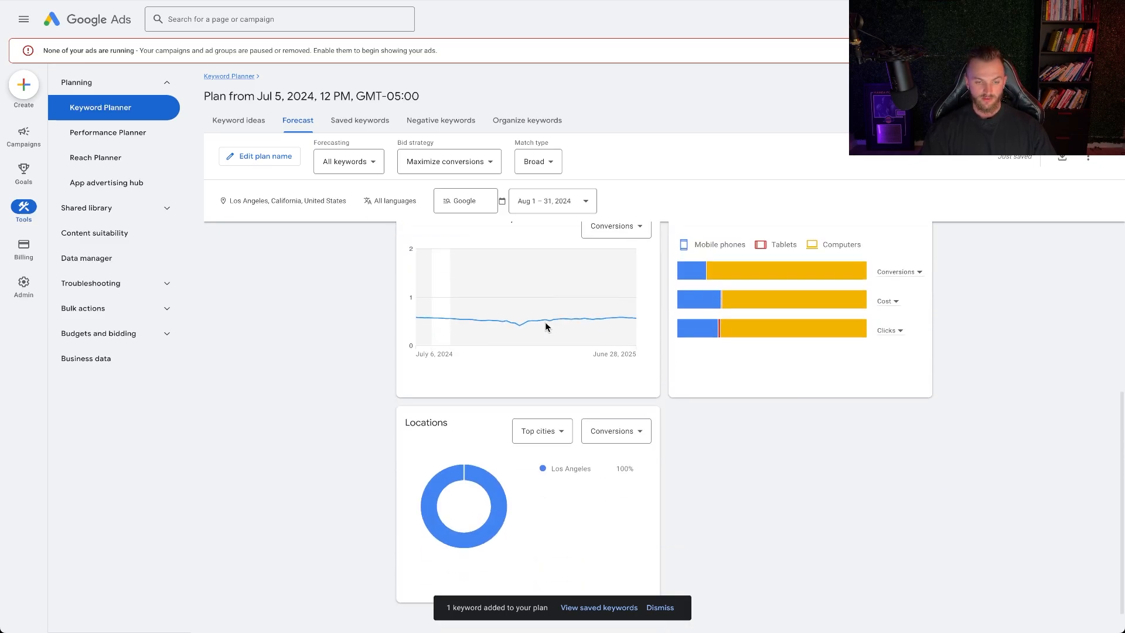
scroll(557, 356, up, 5)
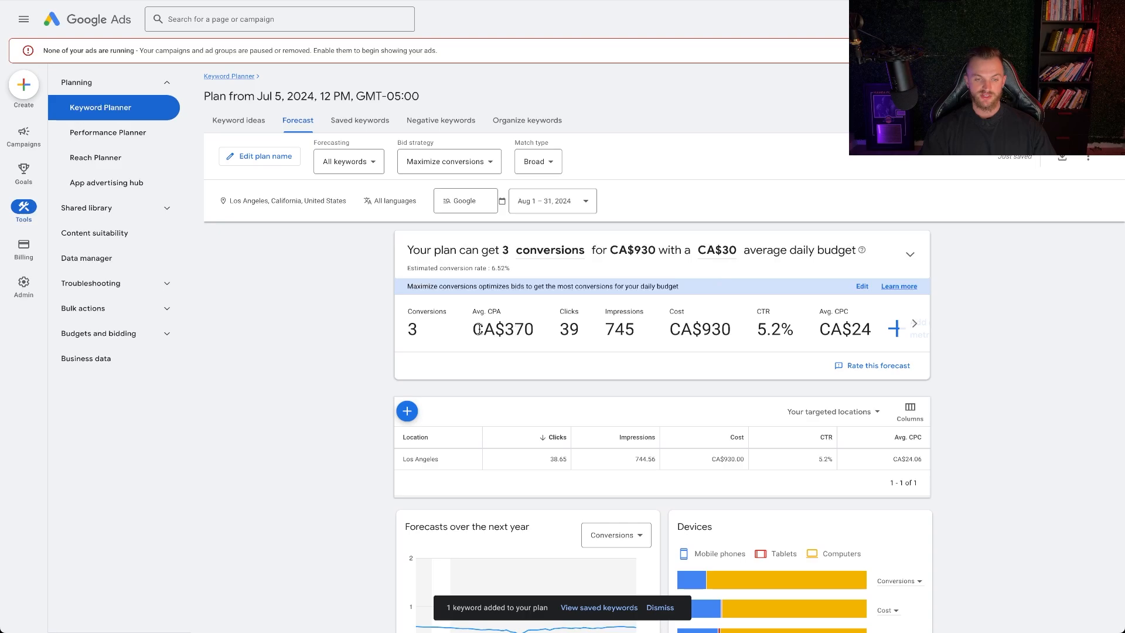
drag(478, 330, 592, 332)
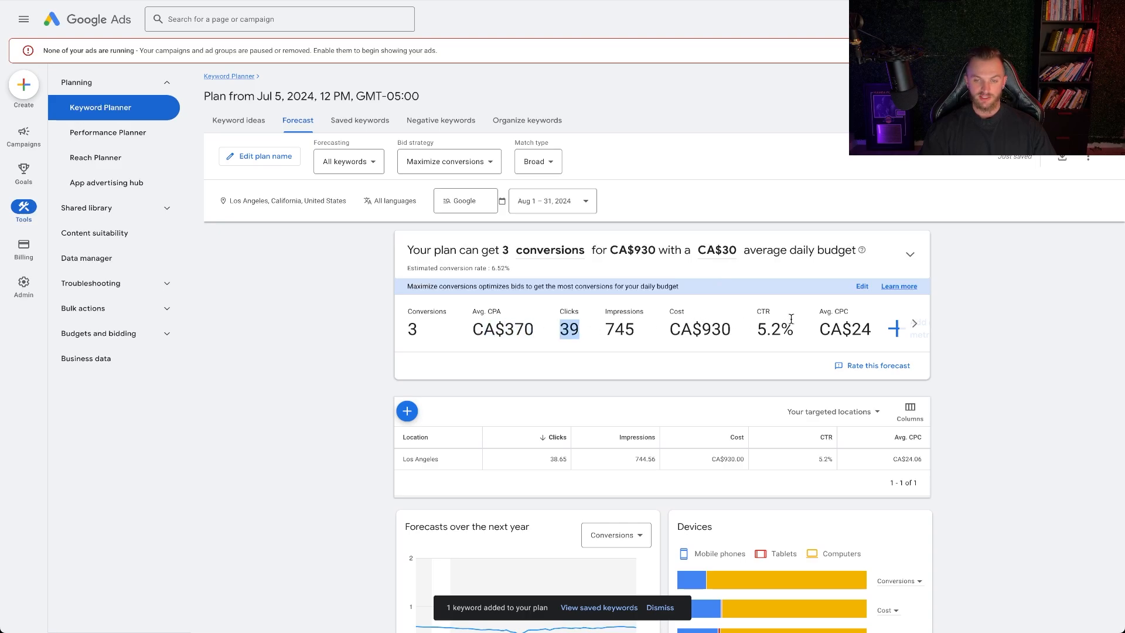
Examine the forecast's average CPC, CTR, conversion rate options and remaining metrics, and view the plan's saved keywords
drag(814, 331, 887, 334)
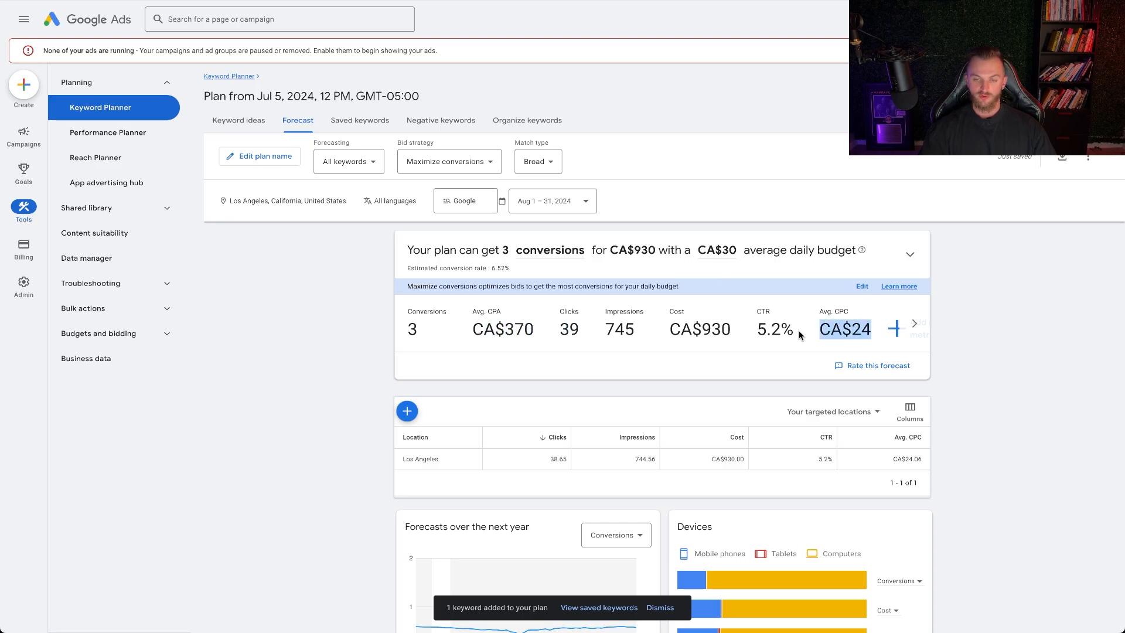
drag(752, 331, 798, 332)
click(775, 330)
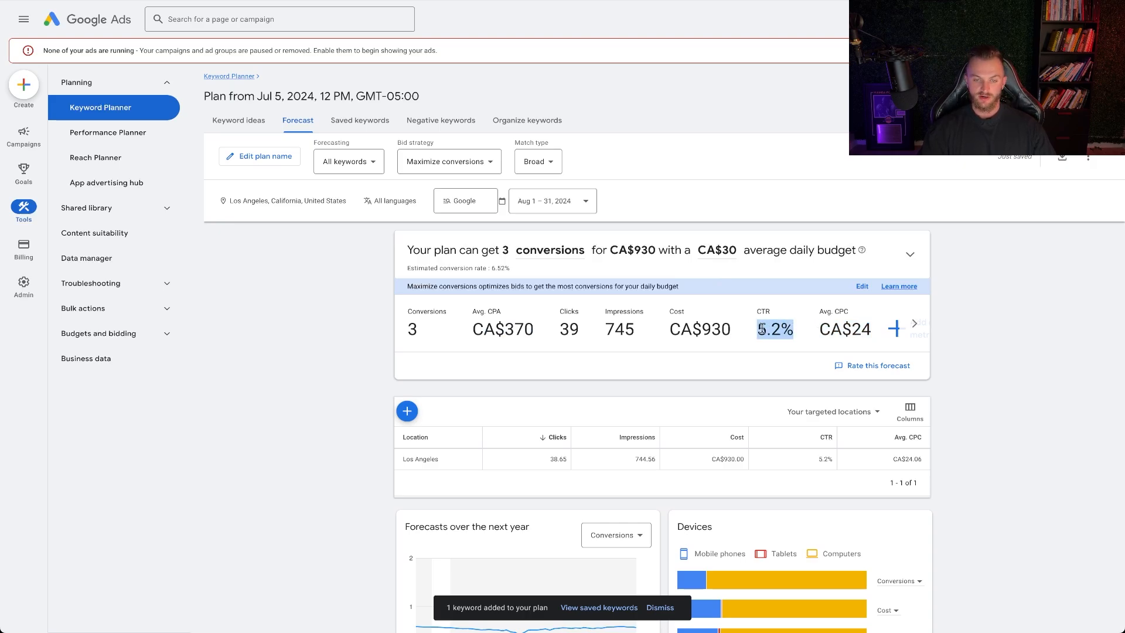
click(504, 270)
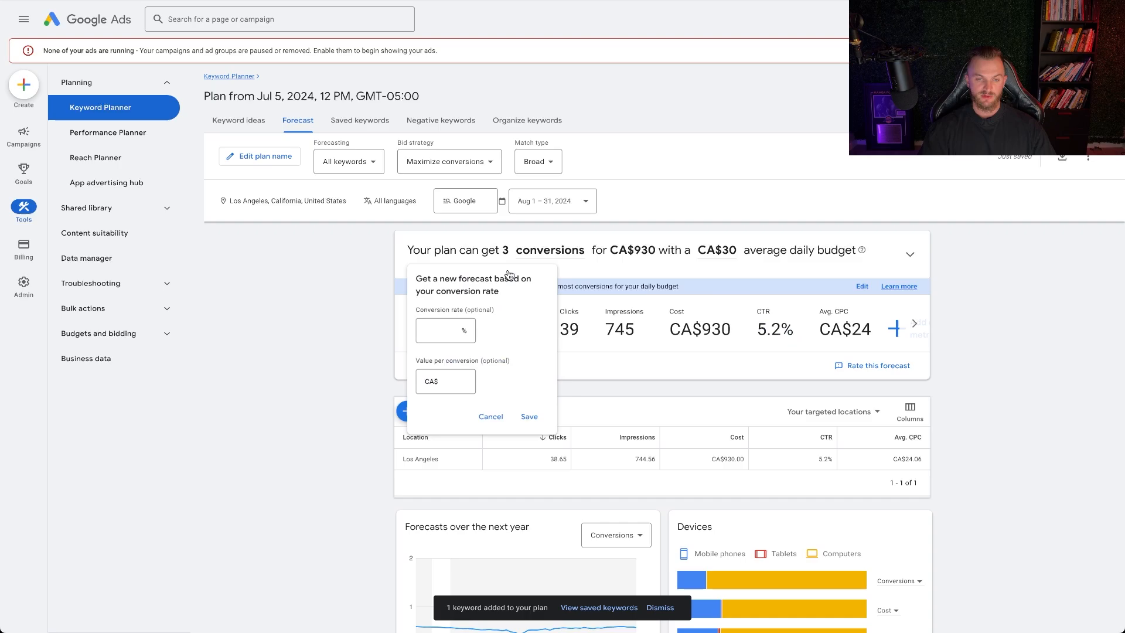
click(491, 418)
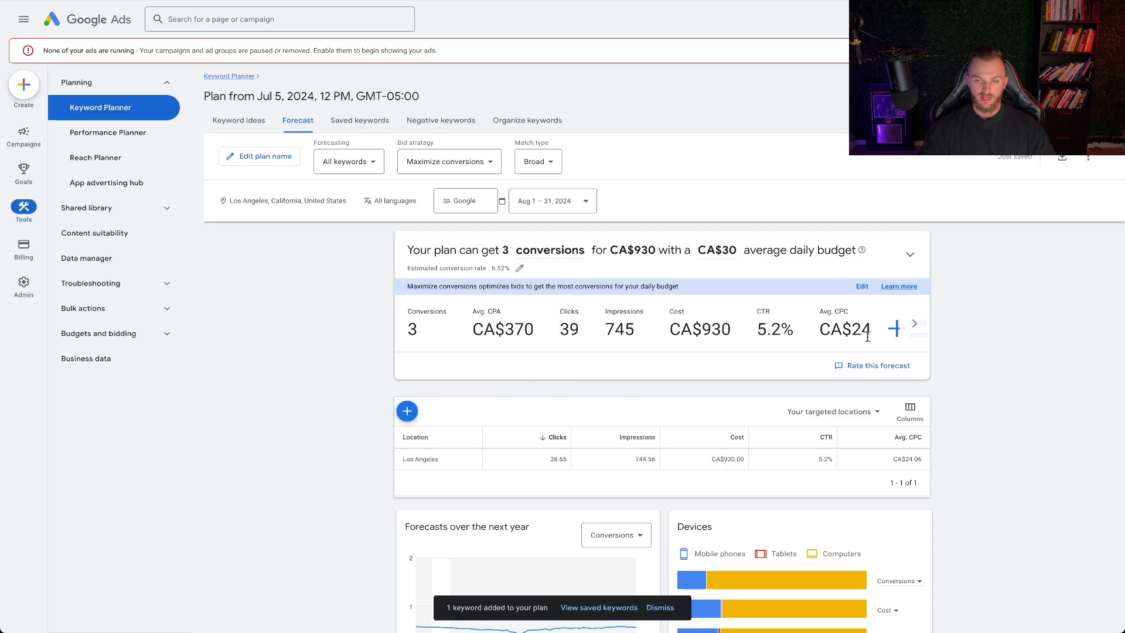
click(914, 322)
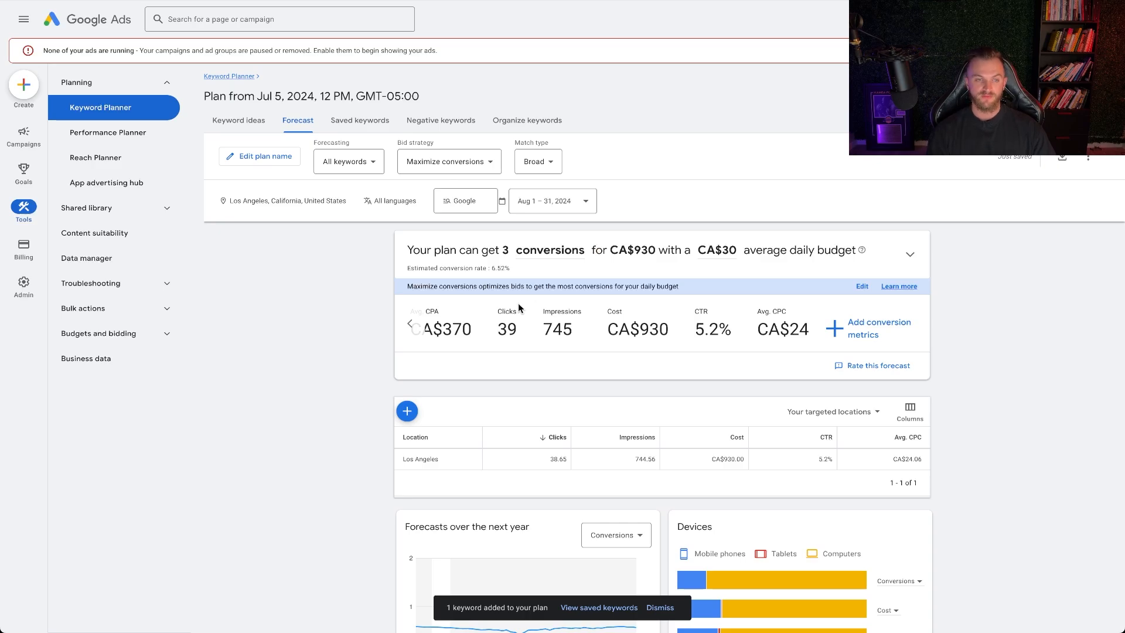
click(359, 122)
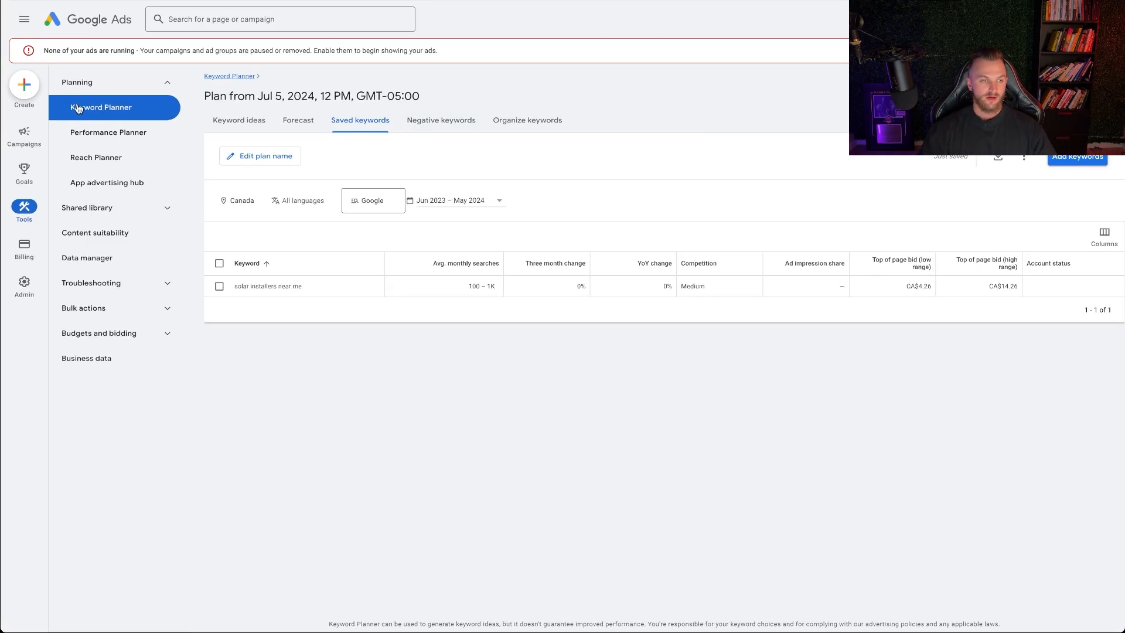
Start a new campaign with the Leads objective and accept the account-default Purchases conversion goal
mouse_move(23, 136)
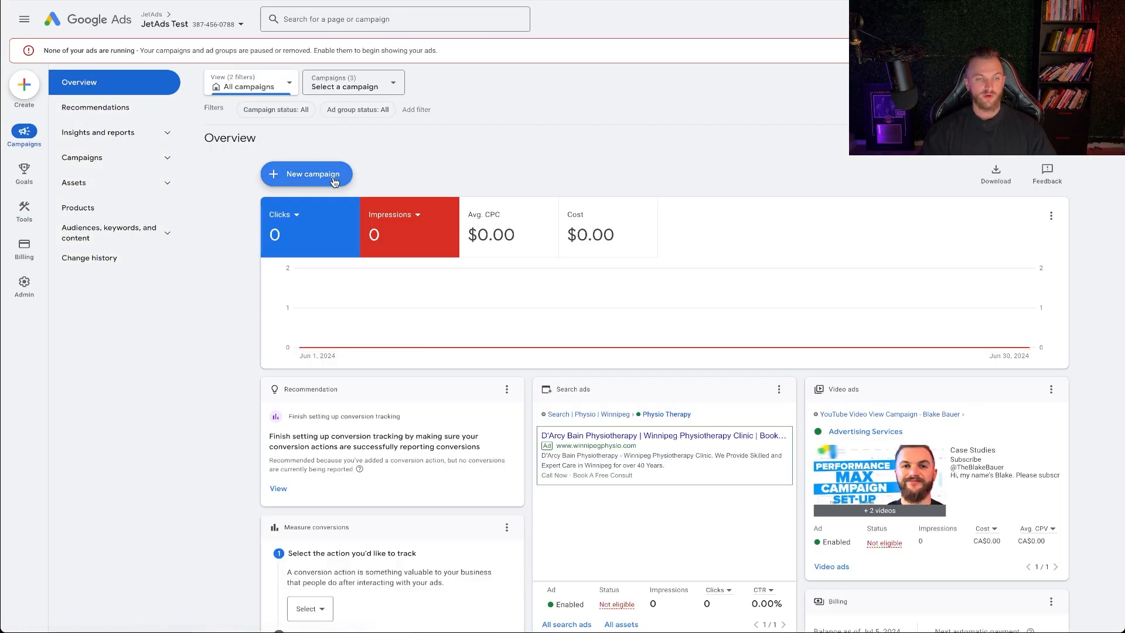
click(316, 174)
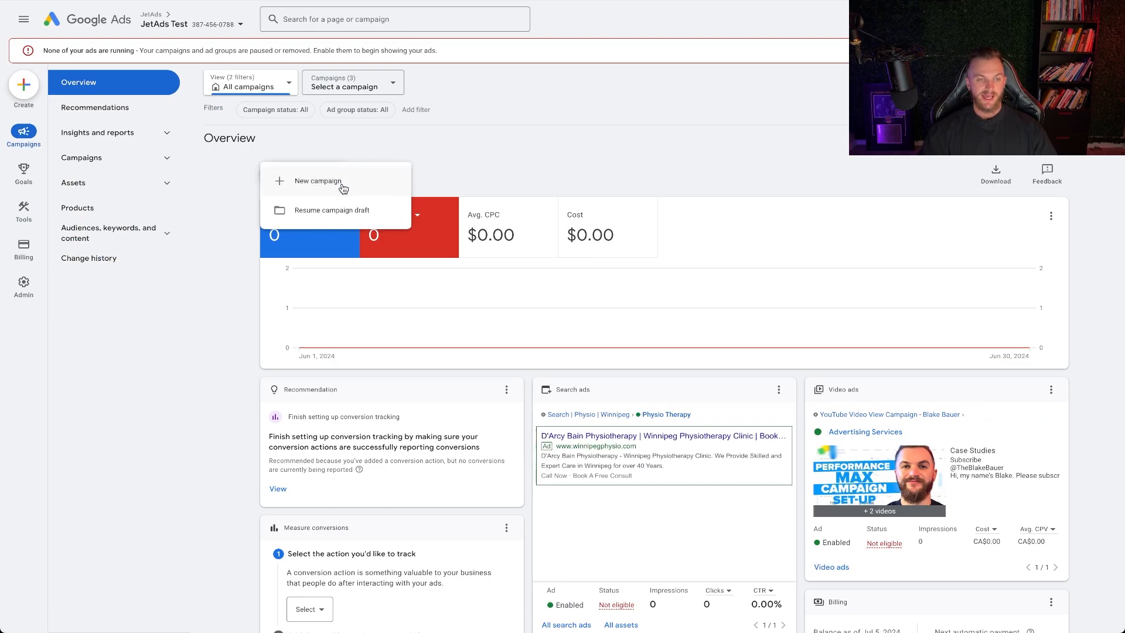
click(344, 187)
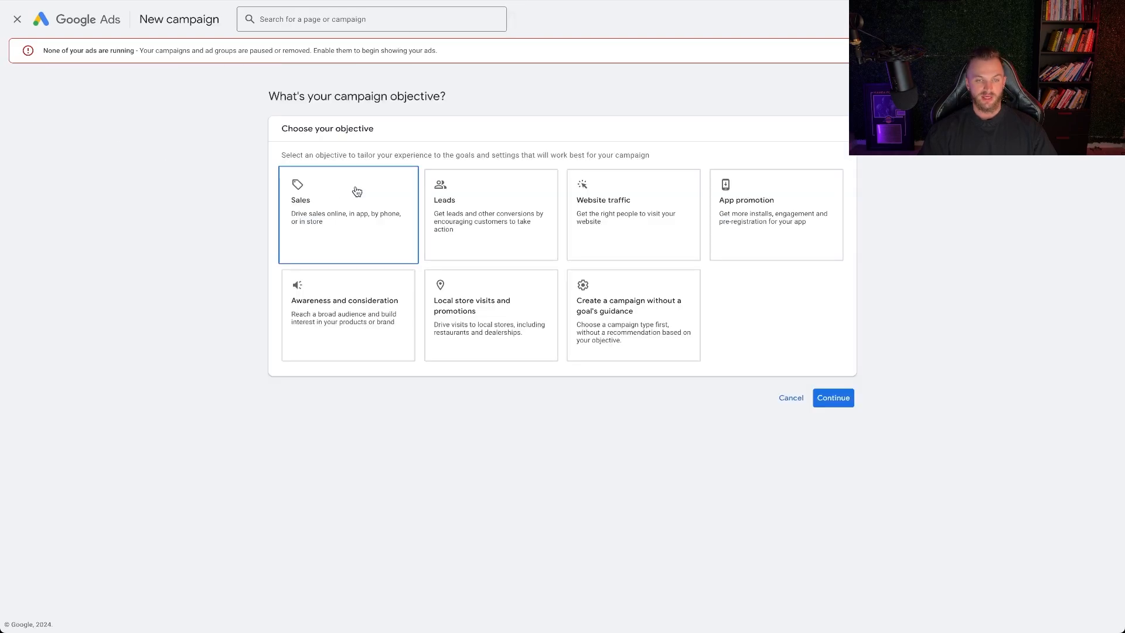
click(471, 211)
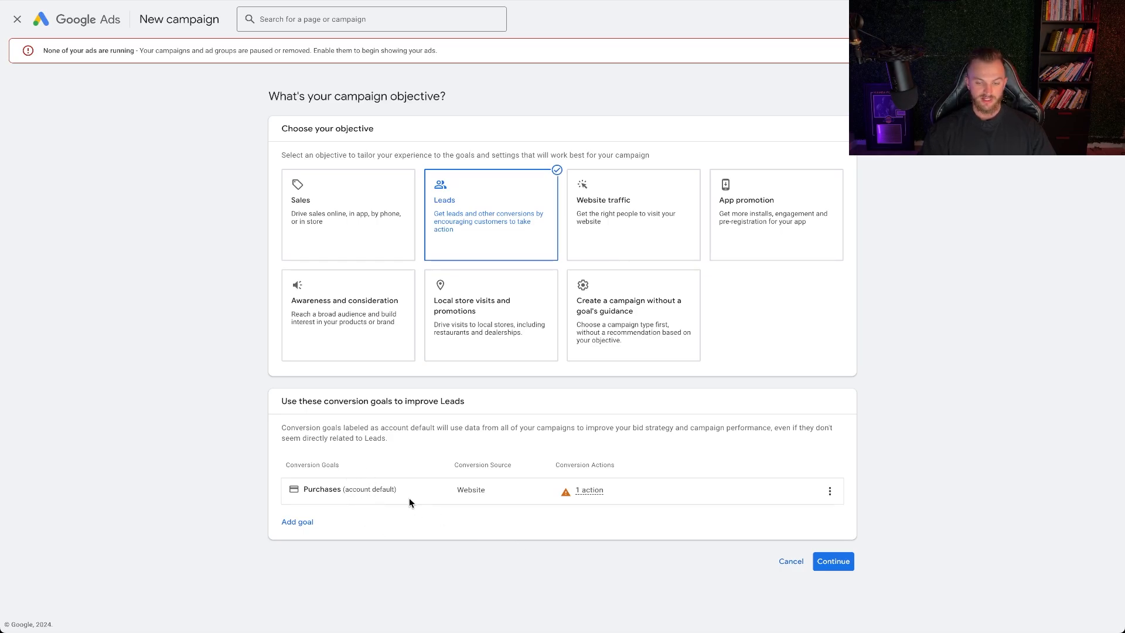
click(833, 561)
scroll(495, 316, down, 5)
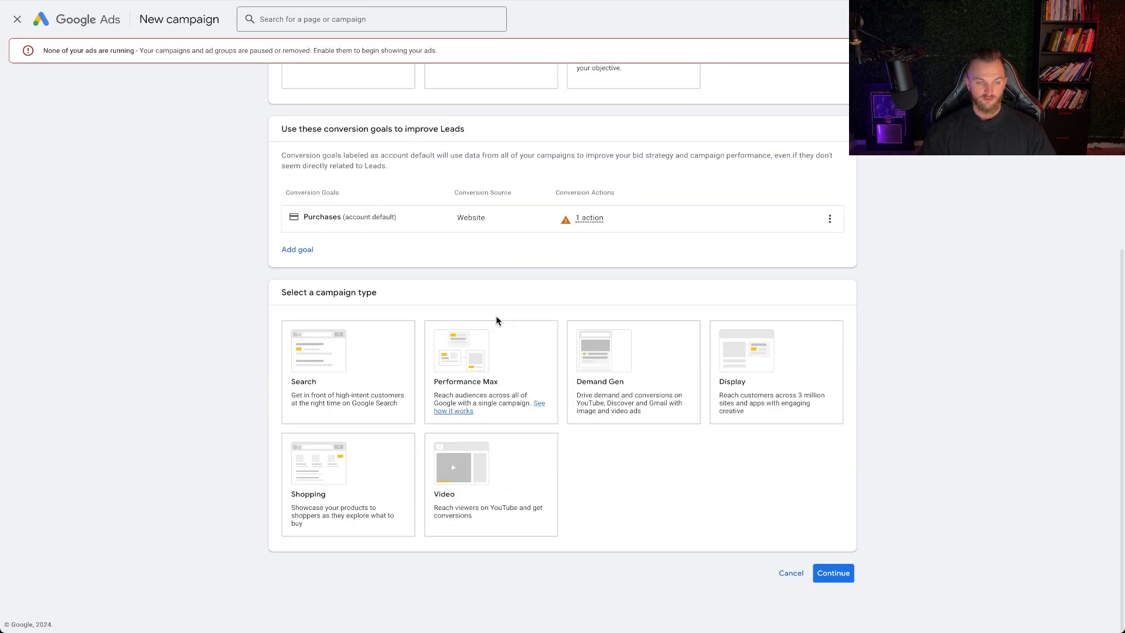
click(362, 417)
scroll(713, 287, down, 5)
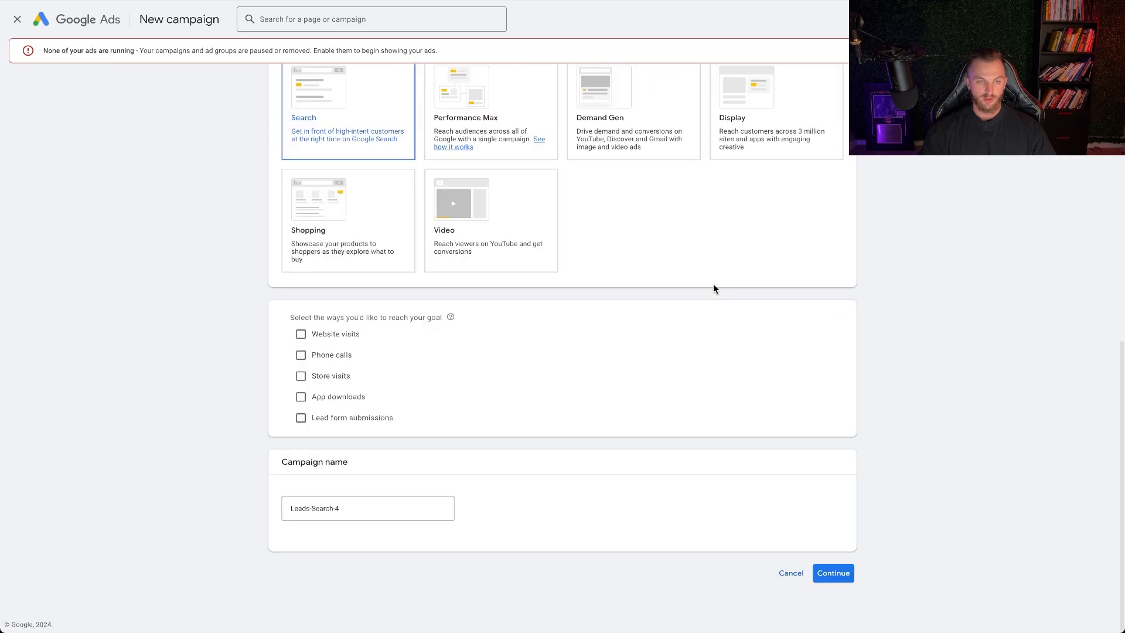
click(302, 346)
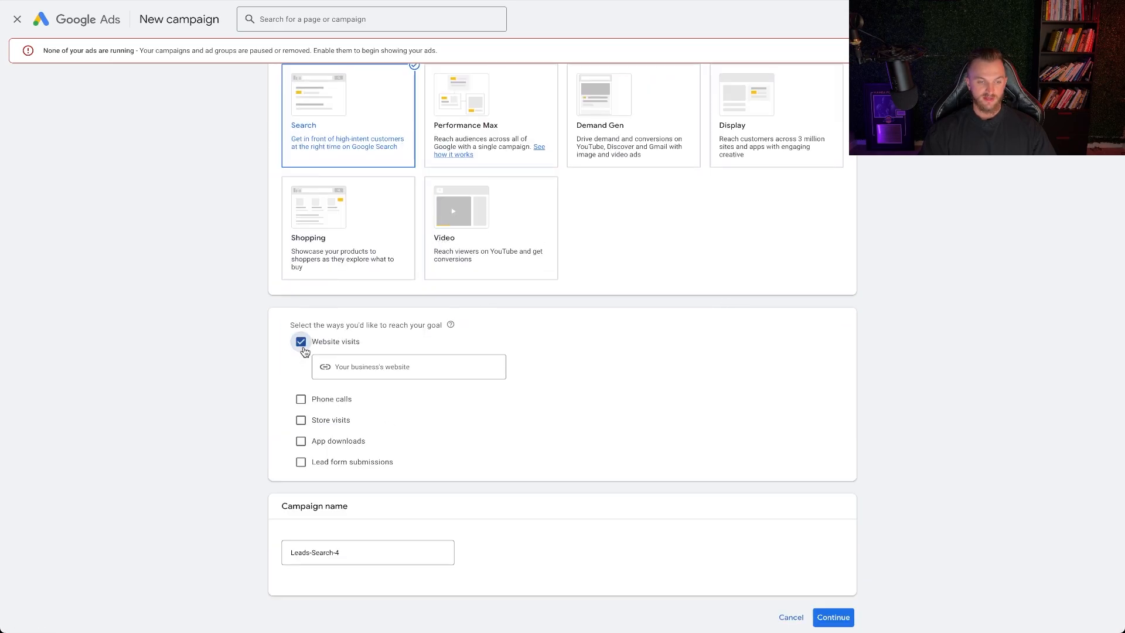
click(353, 370)
text(https://www.sunrun.com/)
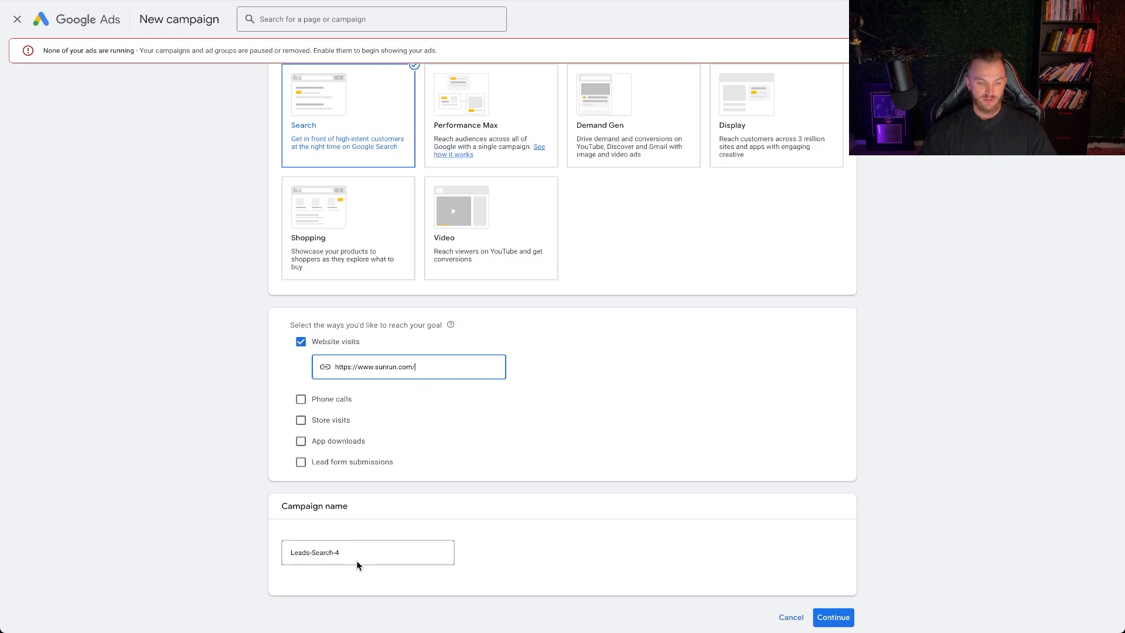
Name the campaign "Solar Keyword Main | Search | JET" and continue to the bidding settings
drag(355, 558, 248, 552)
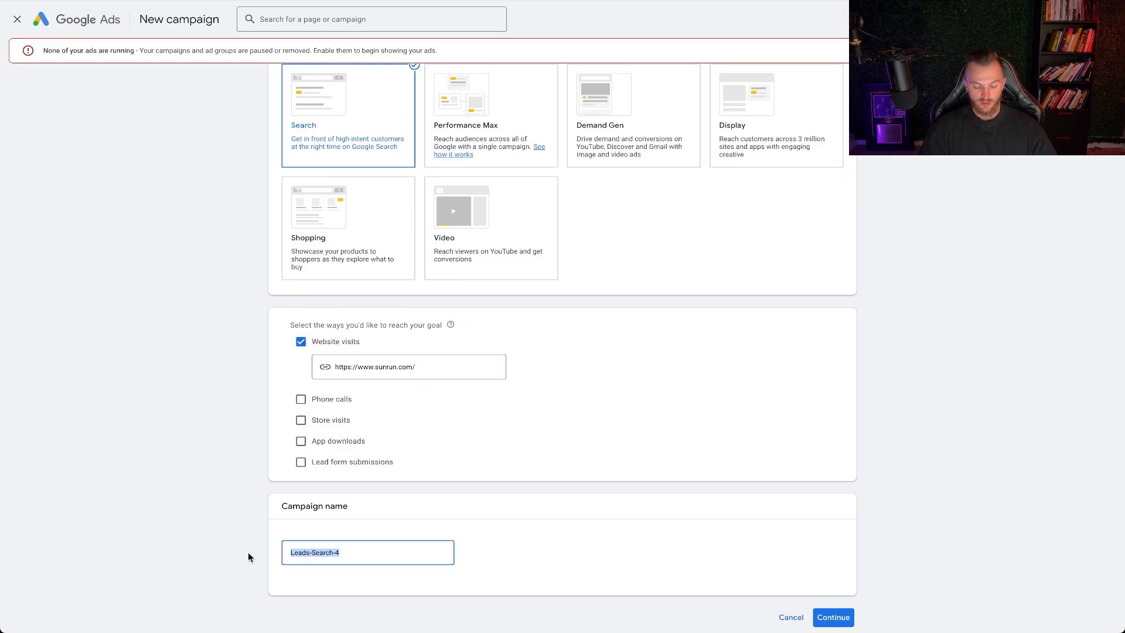
text(Solar Sear)
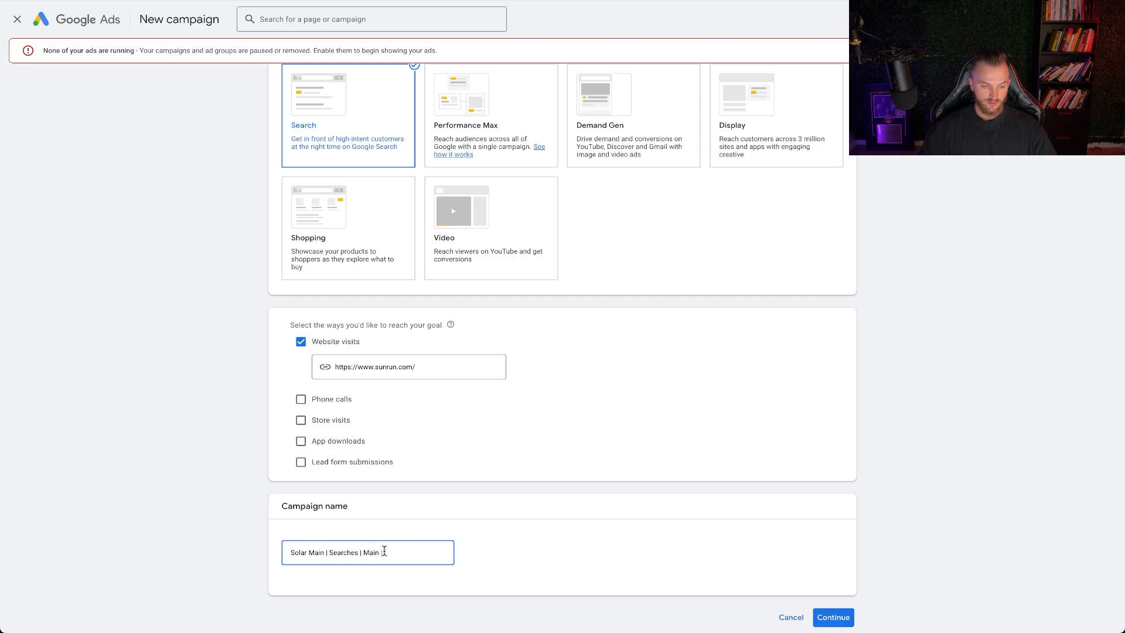
drag(384, 551, 354, 553)
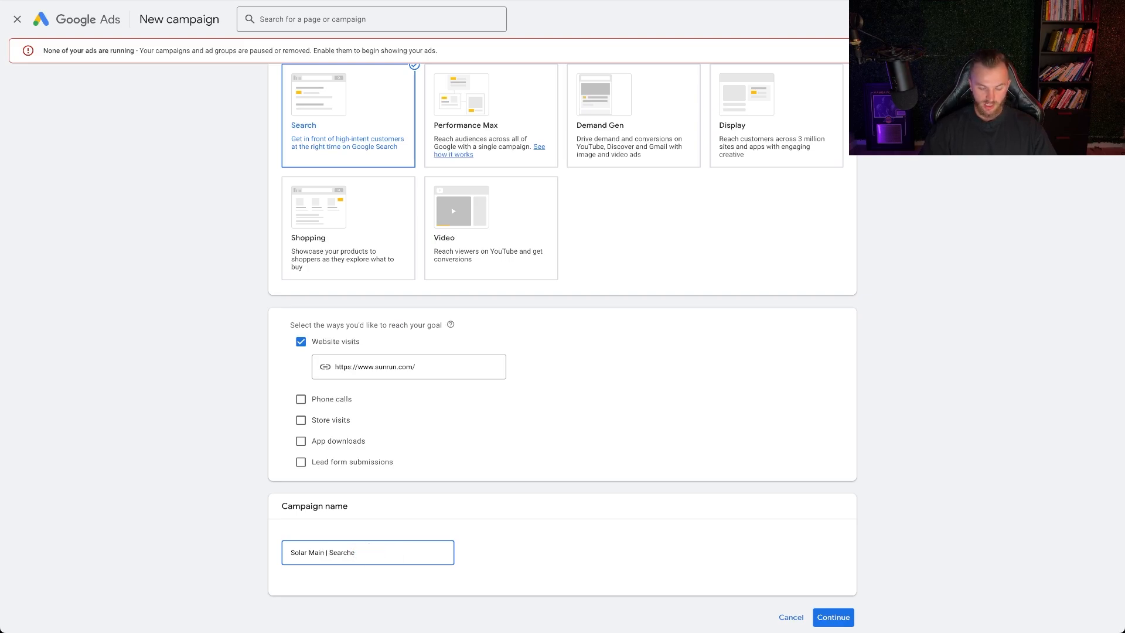
double_click(362, 553)
click(526, 542)
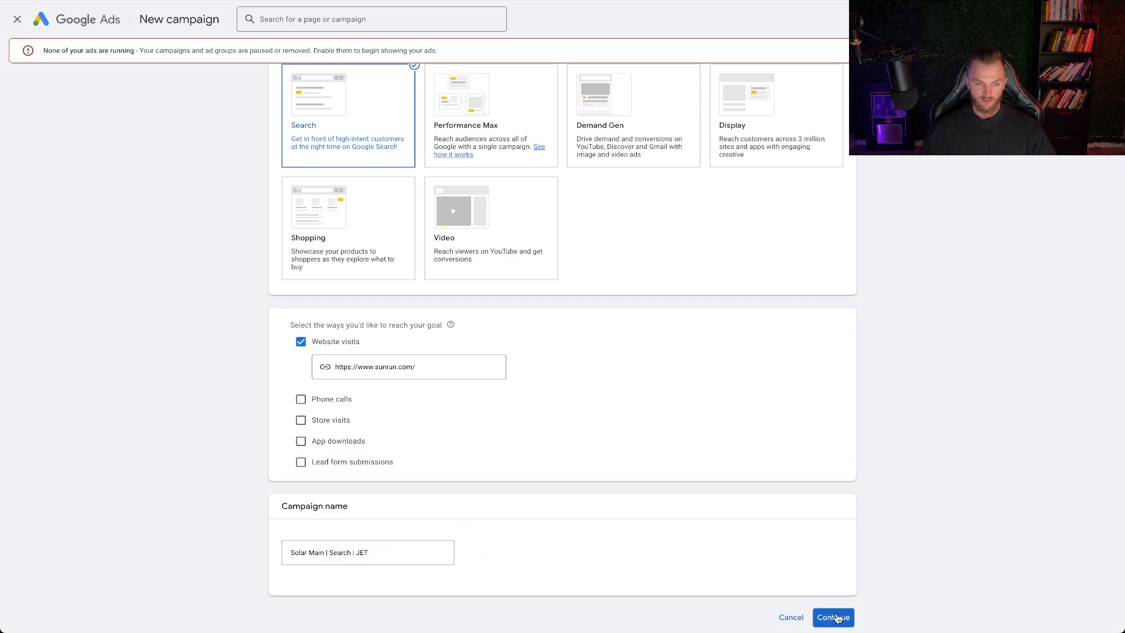
click(310, 553)
text(Keyword)
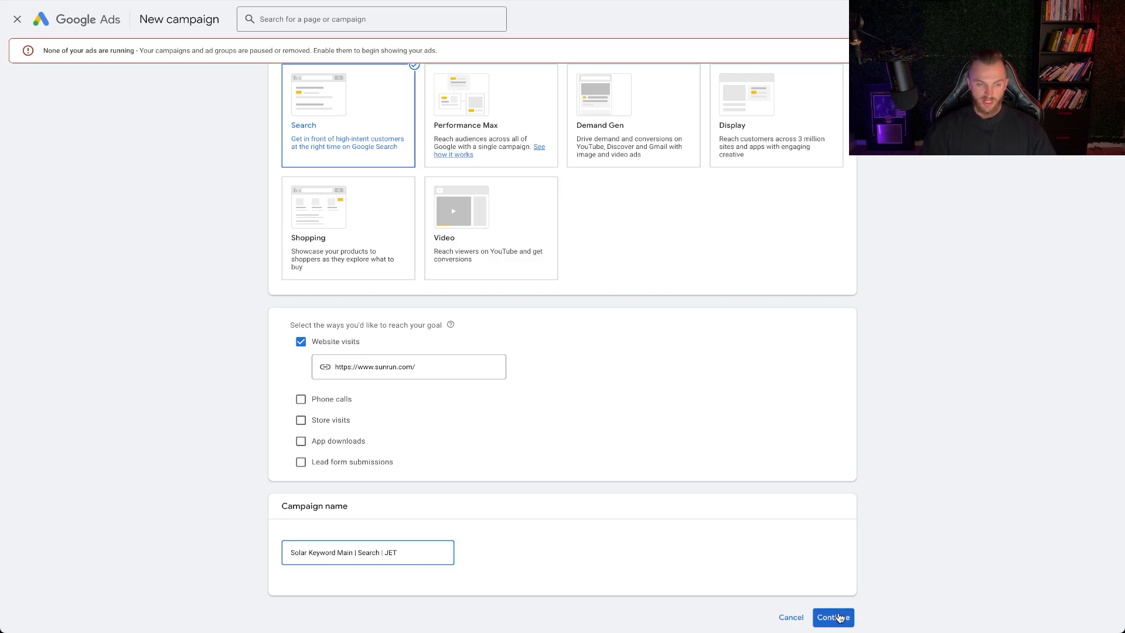
click(839, 617)
click(623, 283)
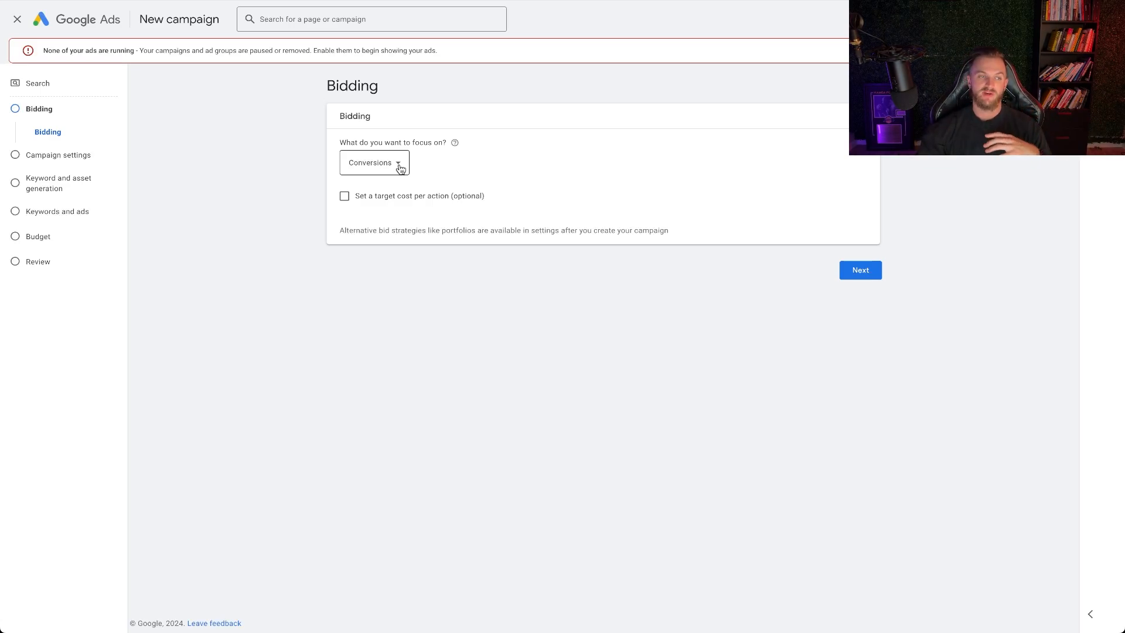
Try Clicks as the bidding focus and switch it back to Conversions
click(400, 169)
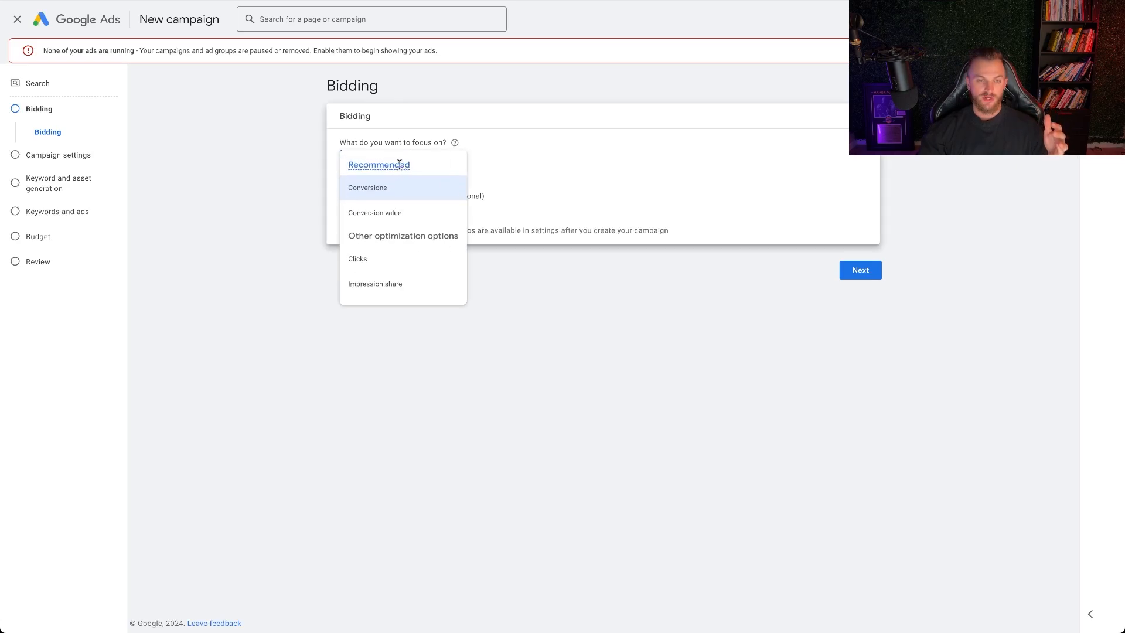
click(374, 258)
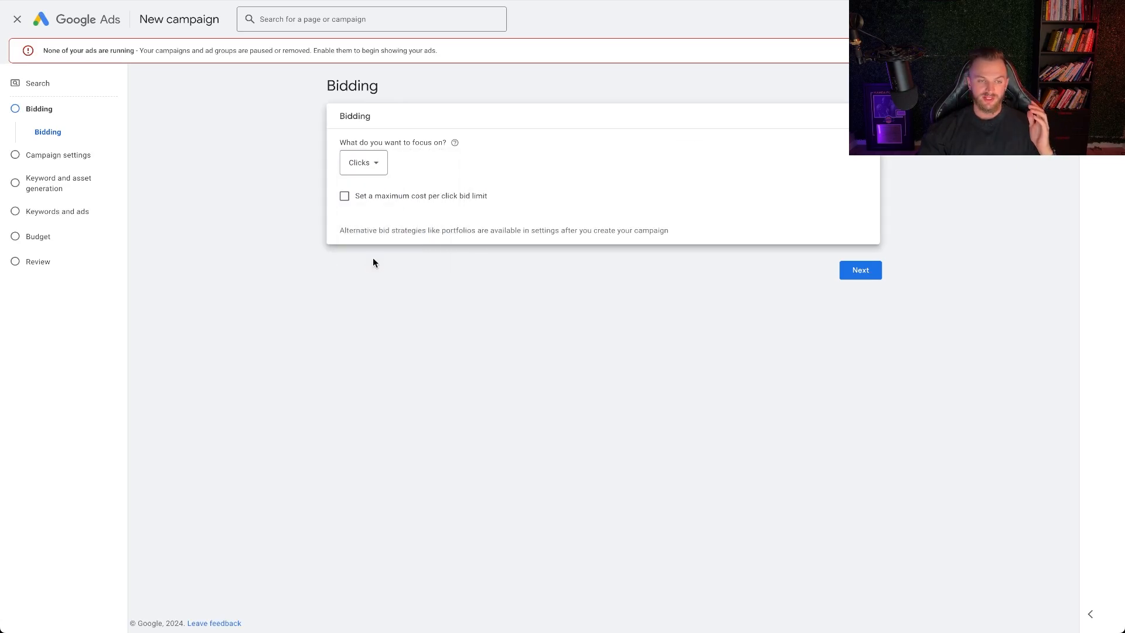
click(375, 159)
mouse_move(383, 192)
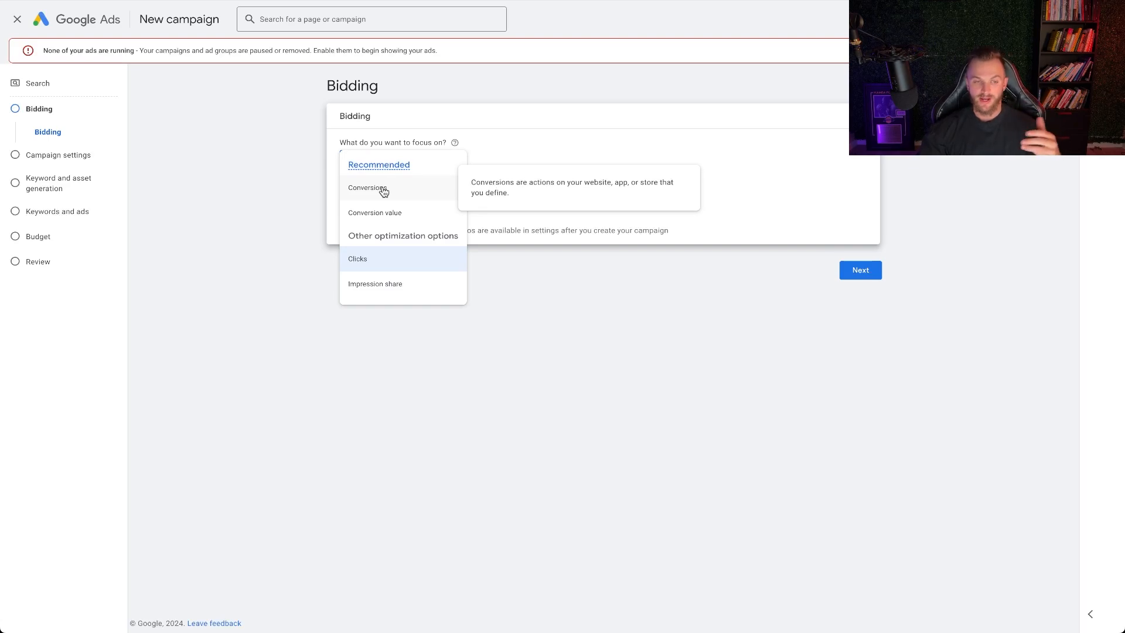
click(384, 191)
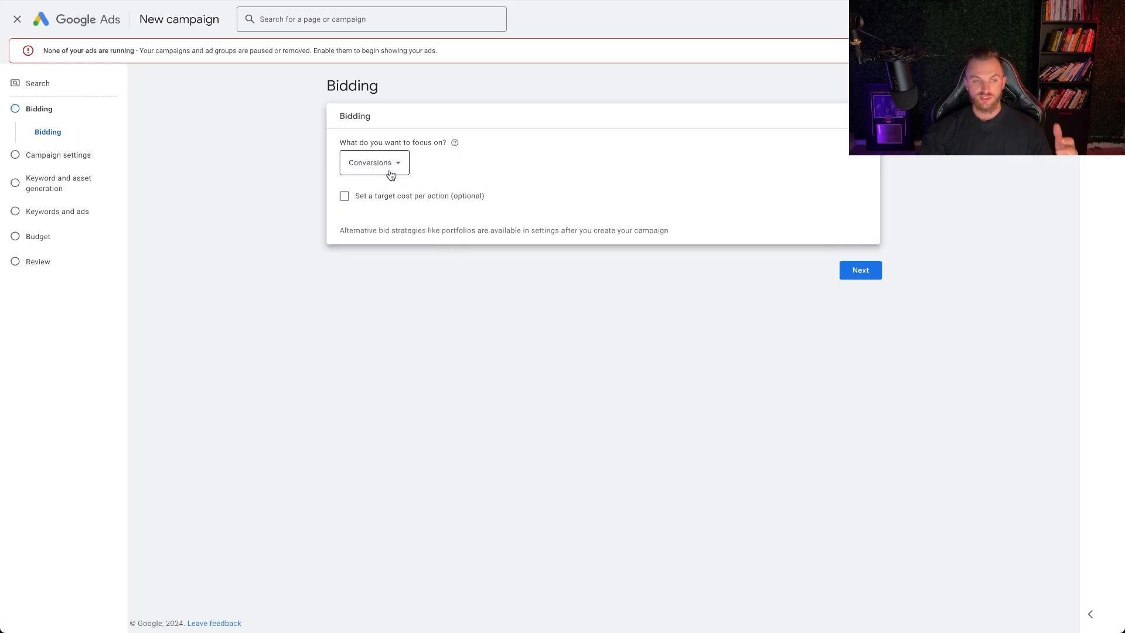
Set the bidding focus to Clicks and review the alternative focus options
click(391, 174)
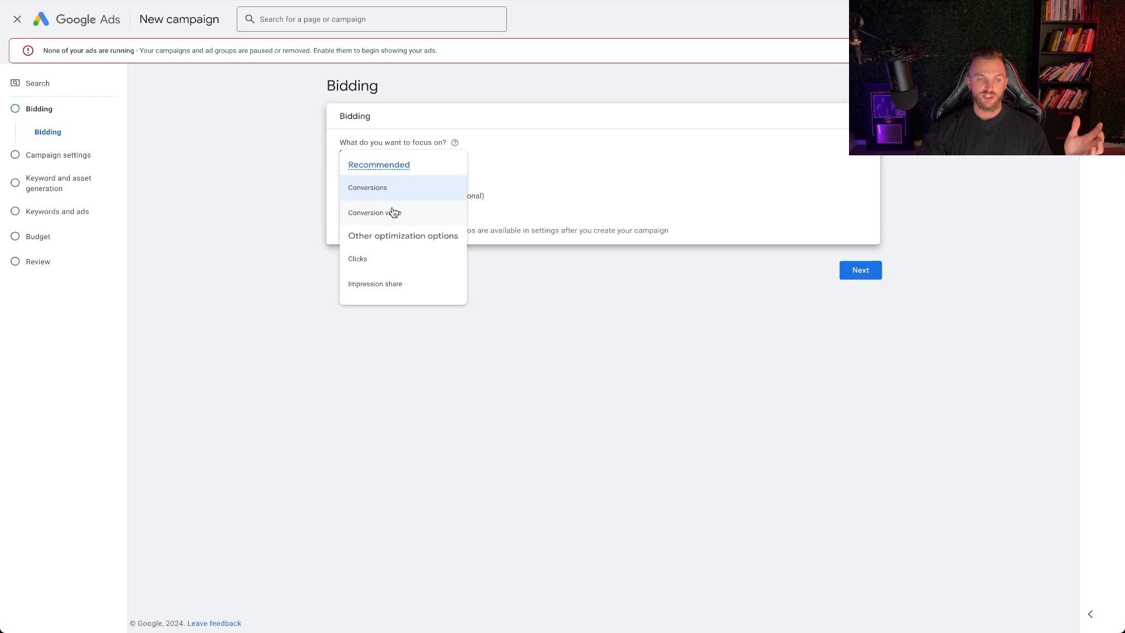
click(368, 263)
click(364, 163)
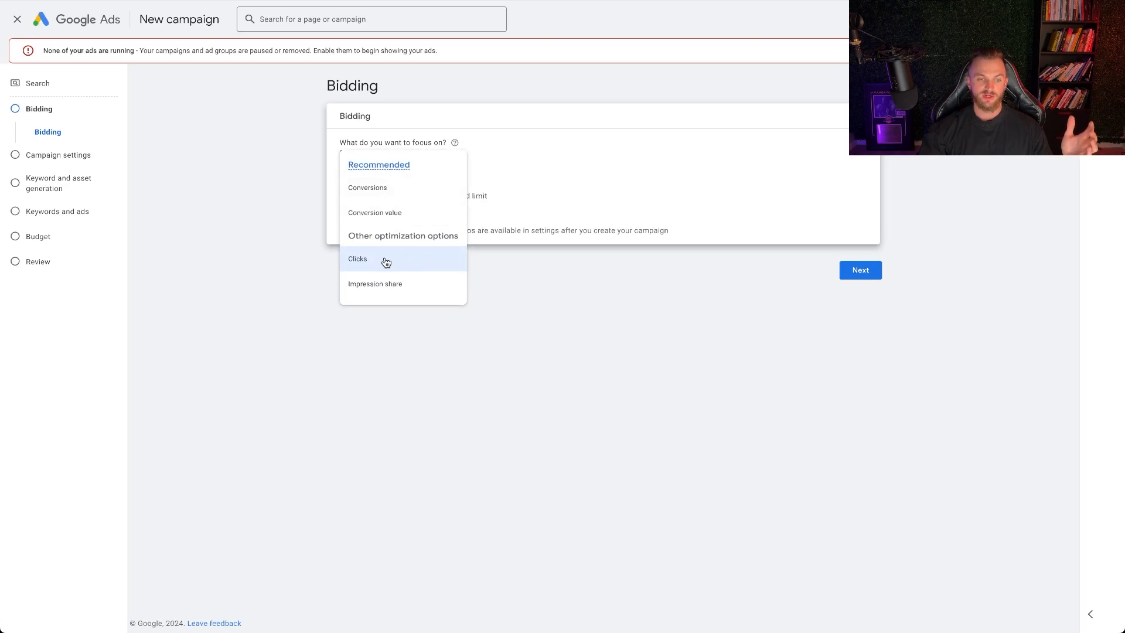
mouse_move(377, 264)
click(541, 184)
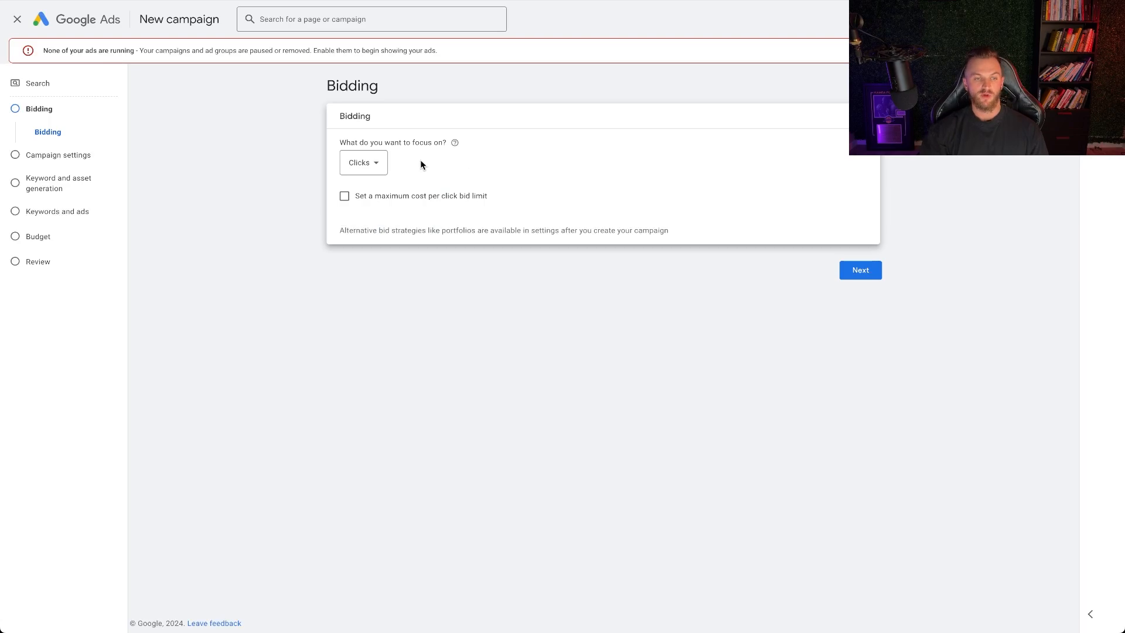
click(366, 163)
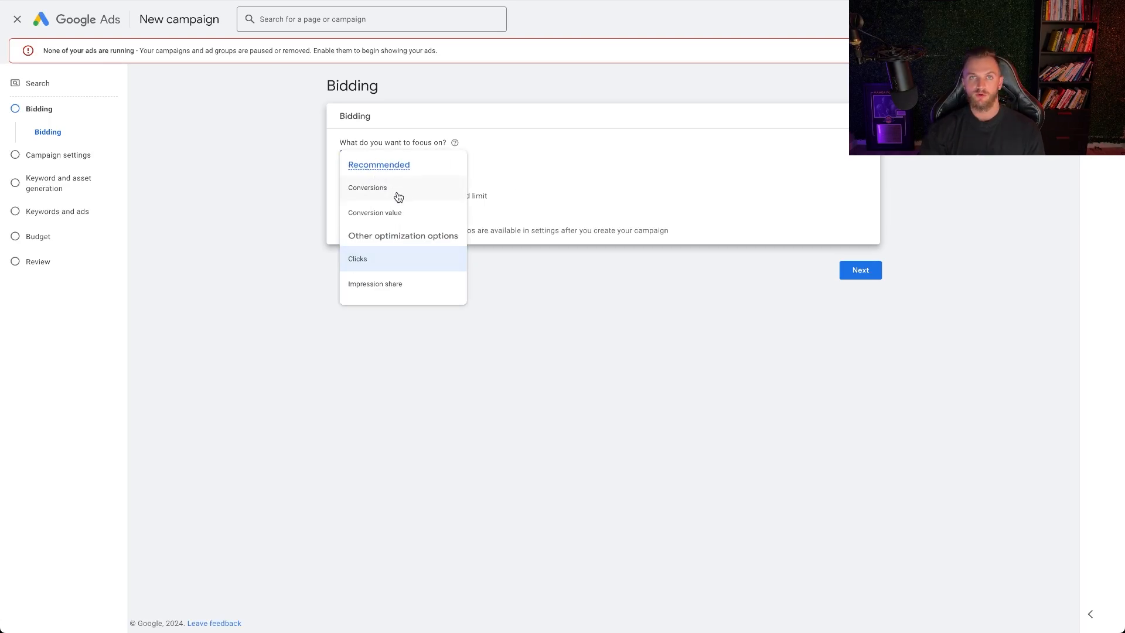
click(542, 171)
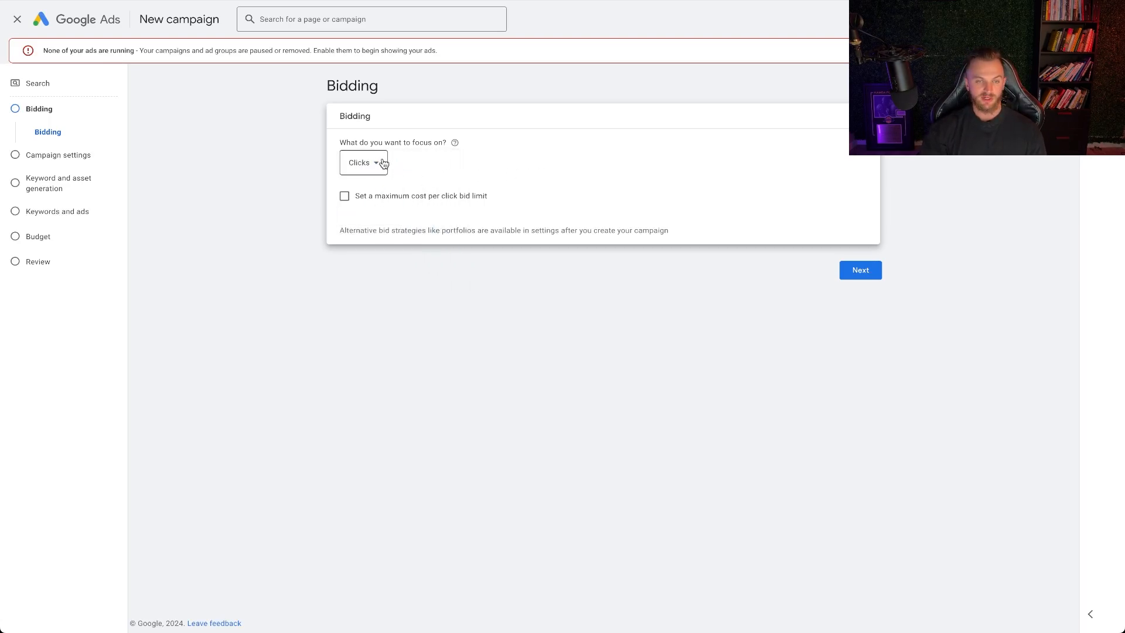
Try a maximum cost per click bid limit of CA$5 and remove the limit again
click(344, 196)
click(379, 233)
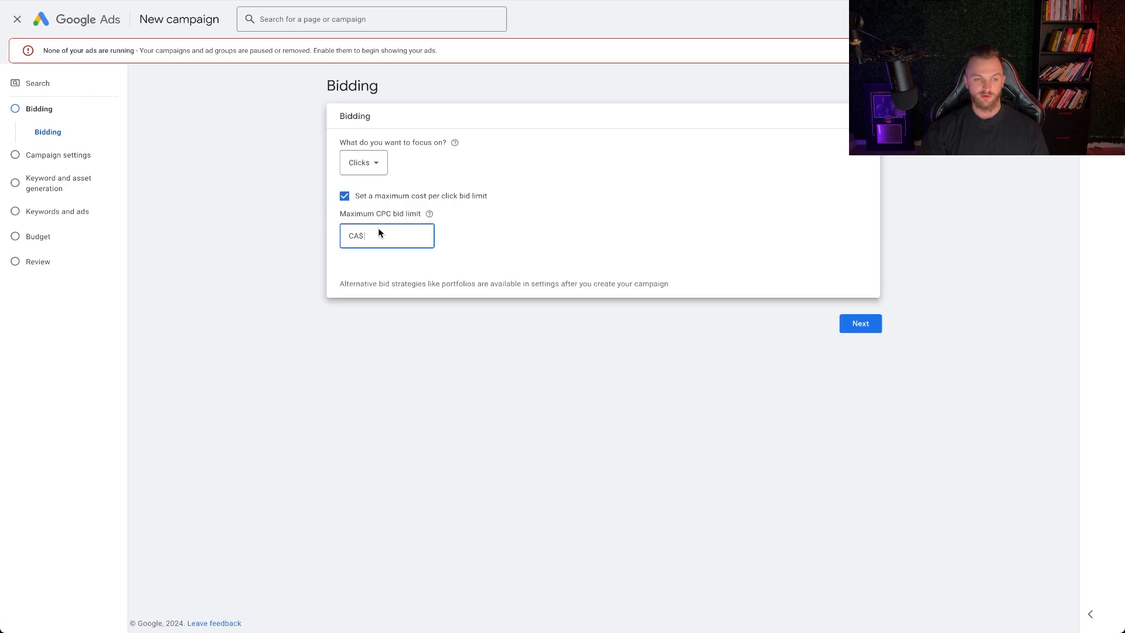
text(5)
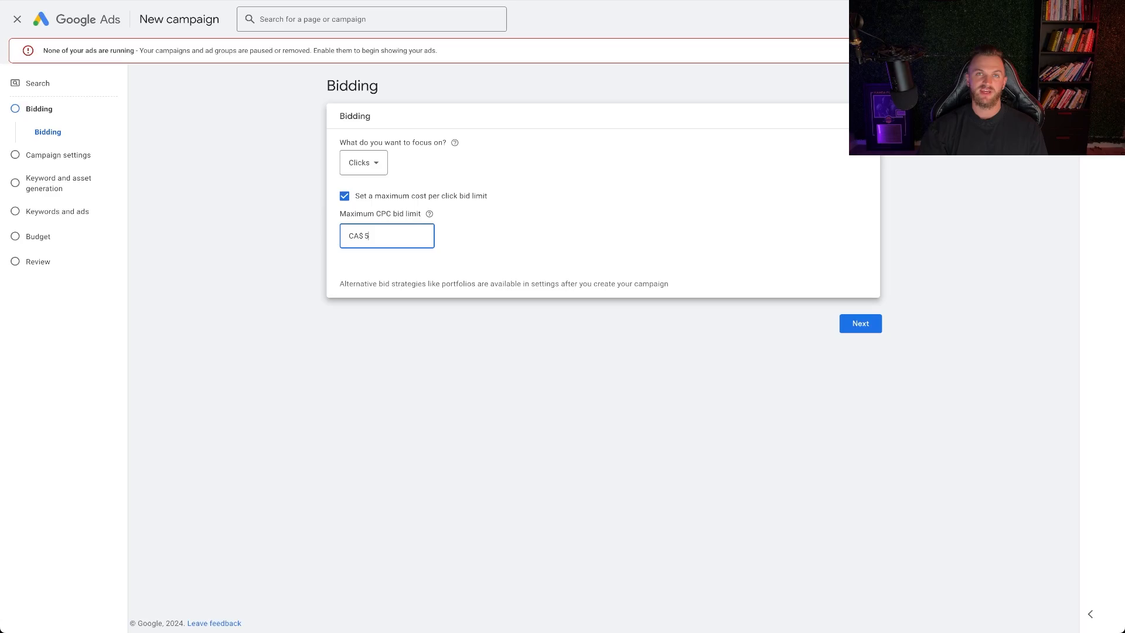
click(344, 195)
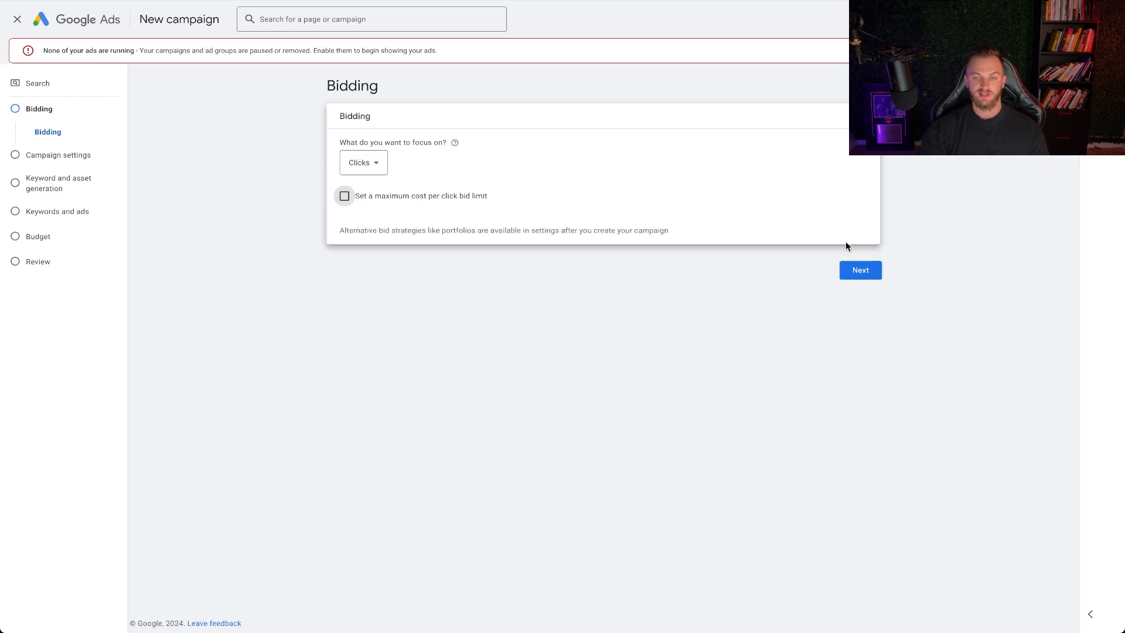
Proceed to the campaign settings and exclude both the Google Display Network and Google search partners
click(861, 269)
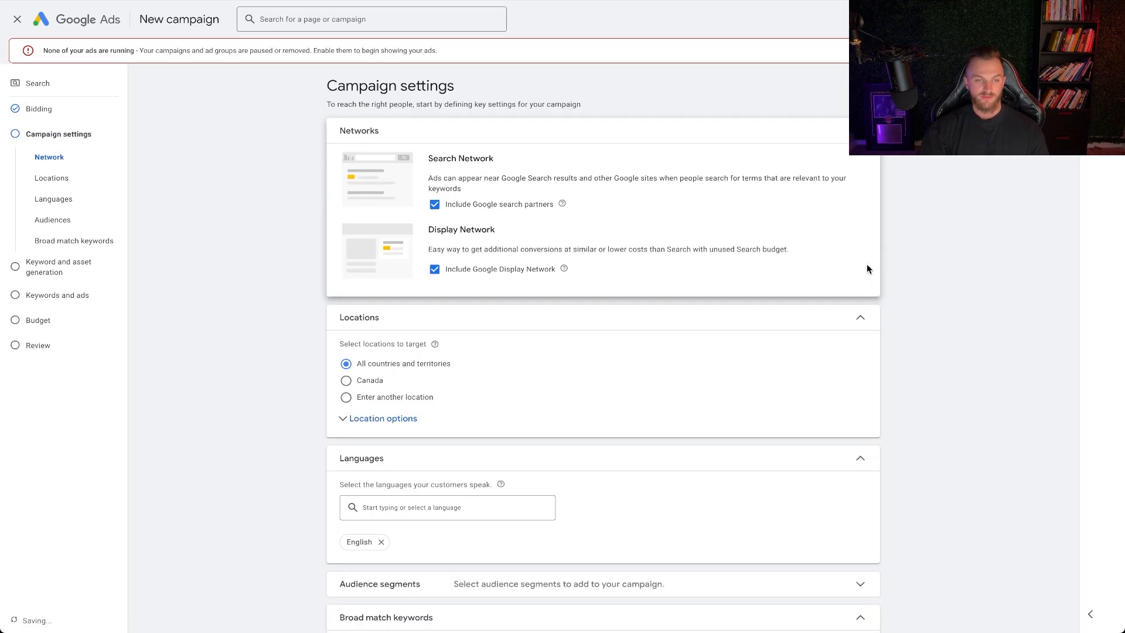
click(434, 270)
click(435, 205)
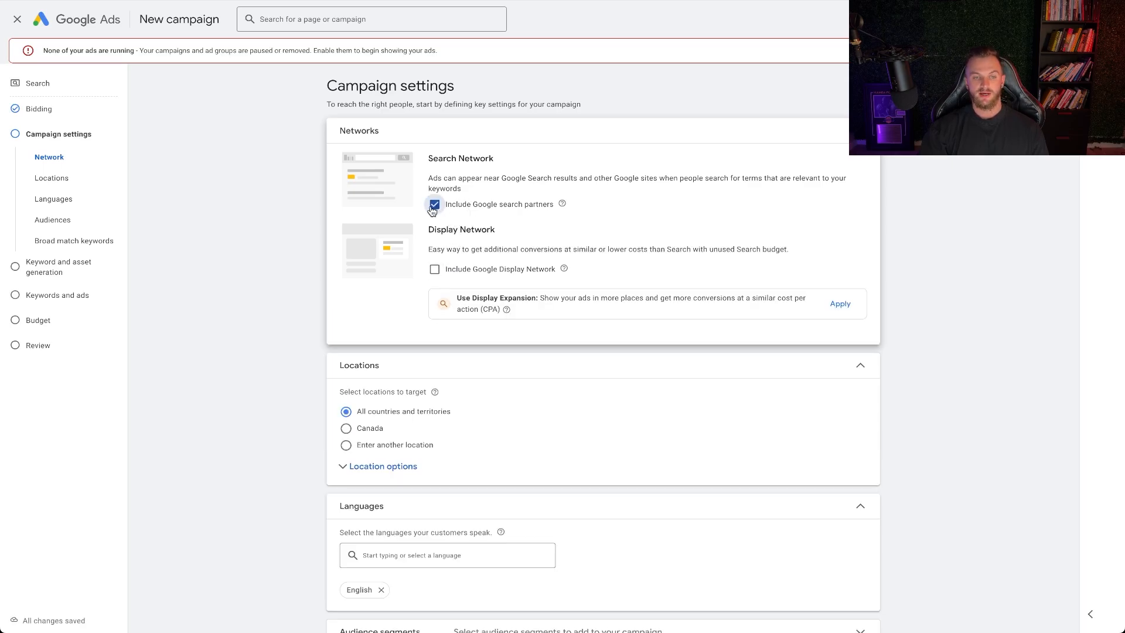
click(434, 206)
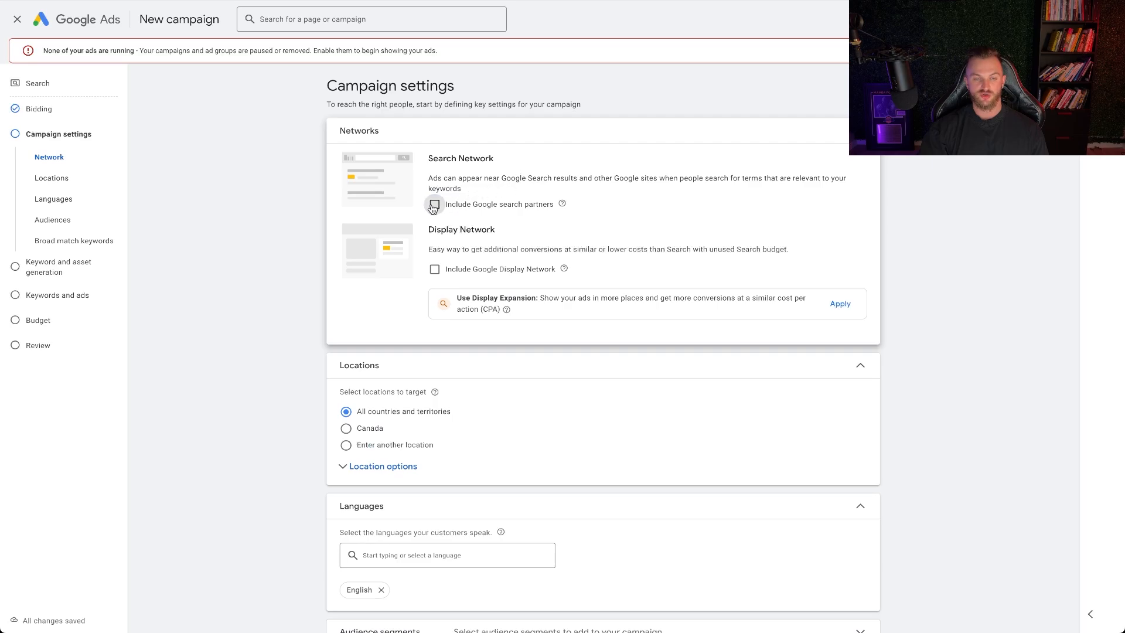
Try including Google search partners in the Search Network and exclude them again
click(433, 206)
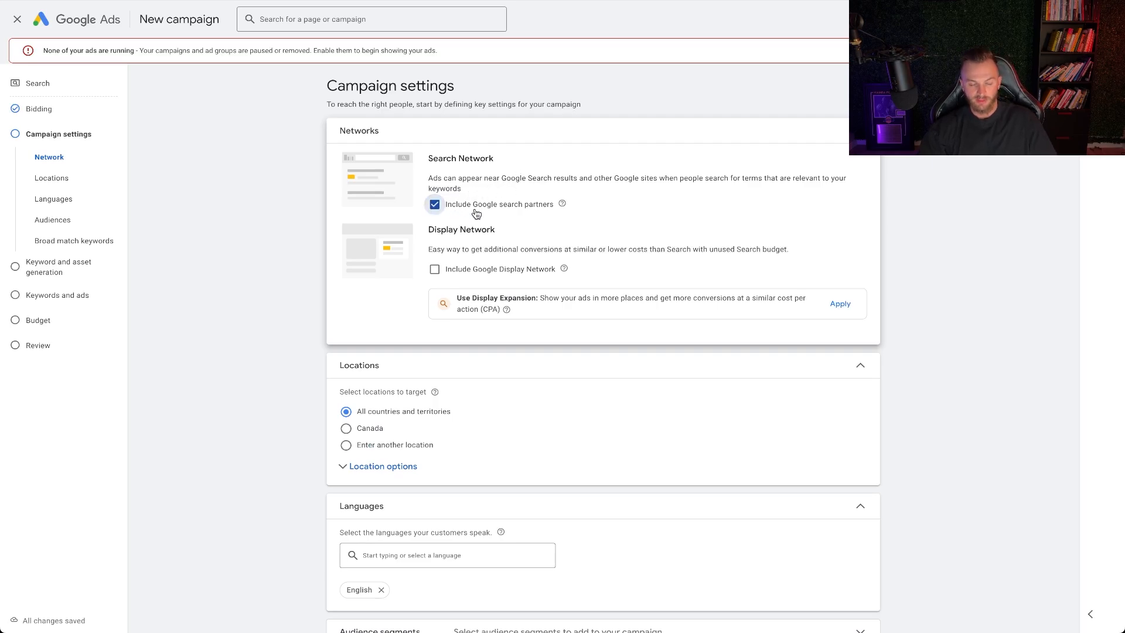
click(434, 205)
scroll(445, 232, down, 1)
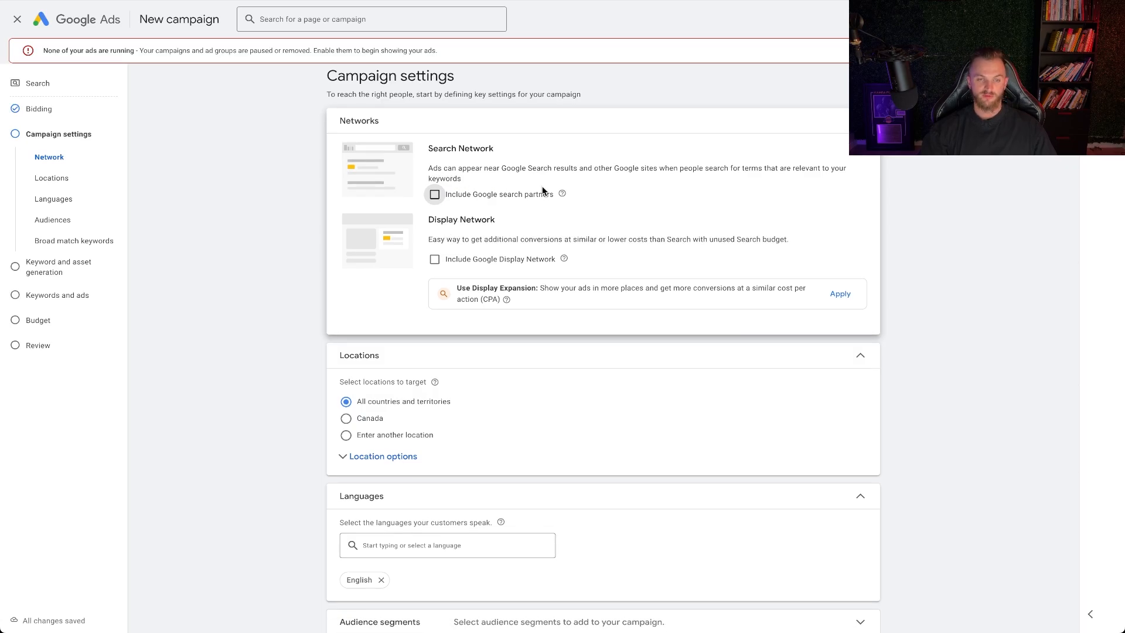
drag(552, 176, 499, 168)
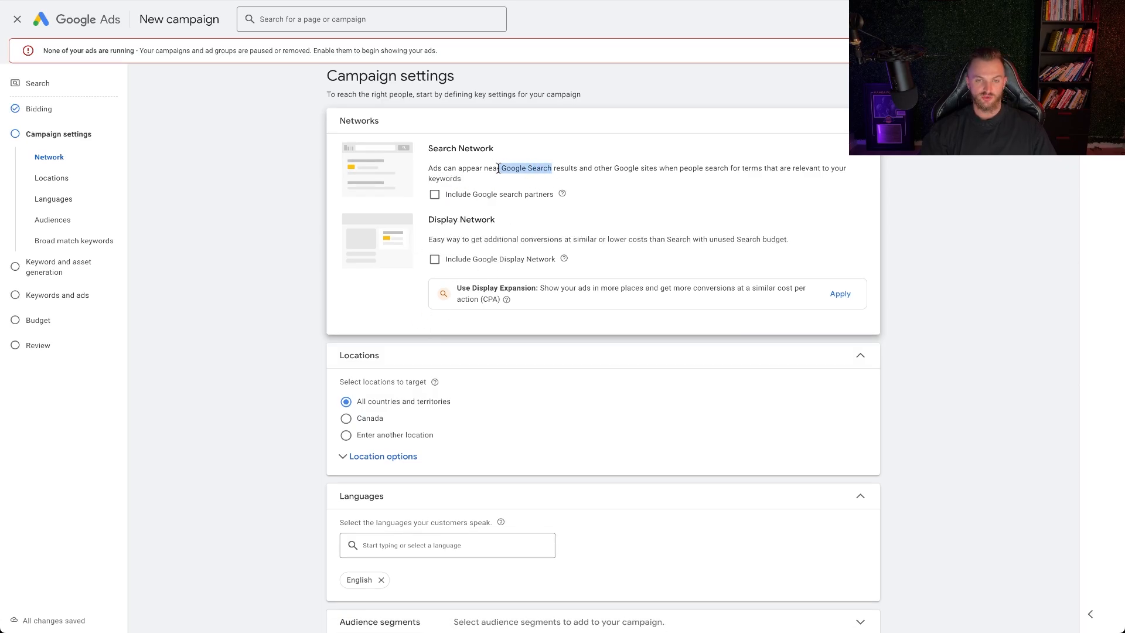
Choose to target another location instead of all countries and territories, and open the advanced location search
scroll(381, 394, down, 1)
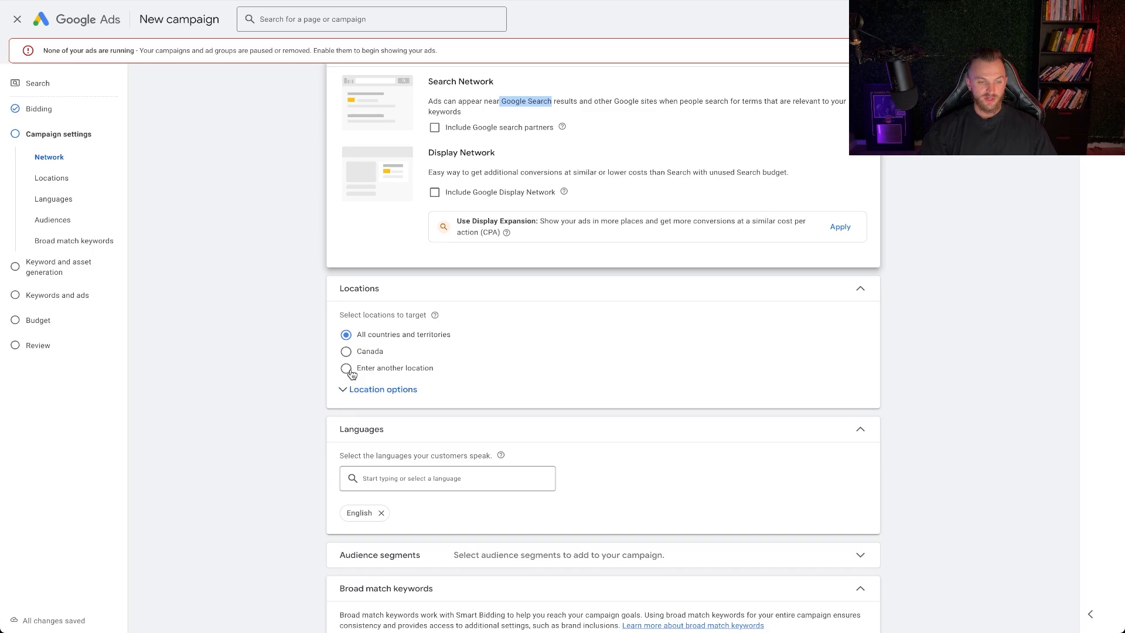
click(354, 371)
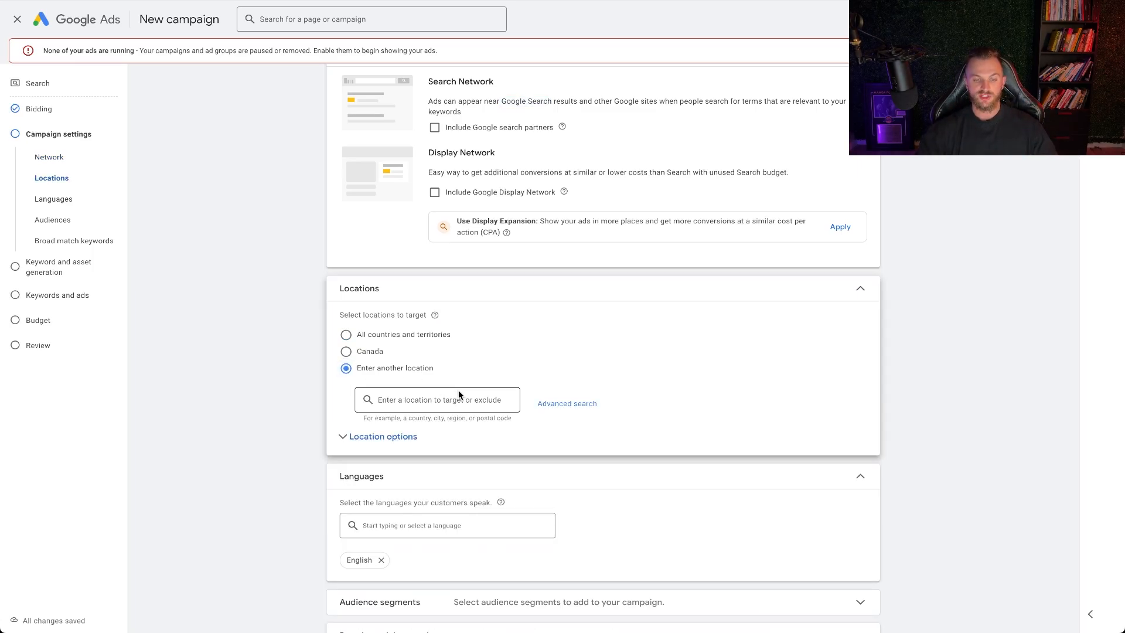
click(555, 403)
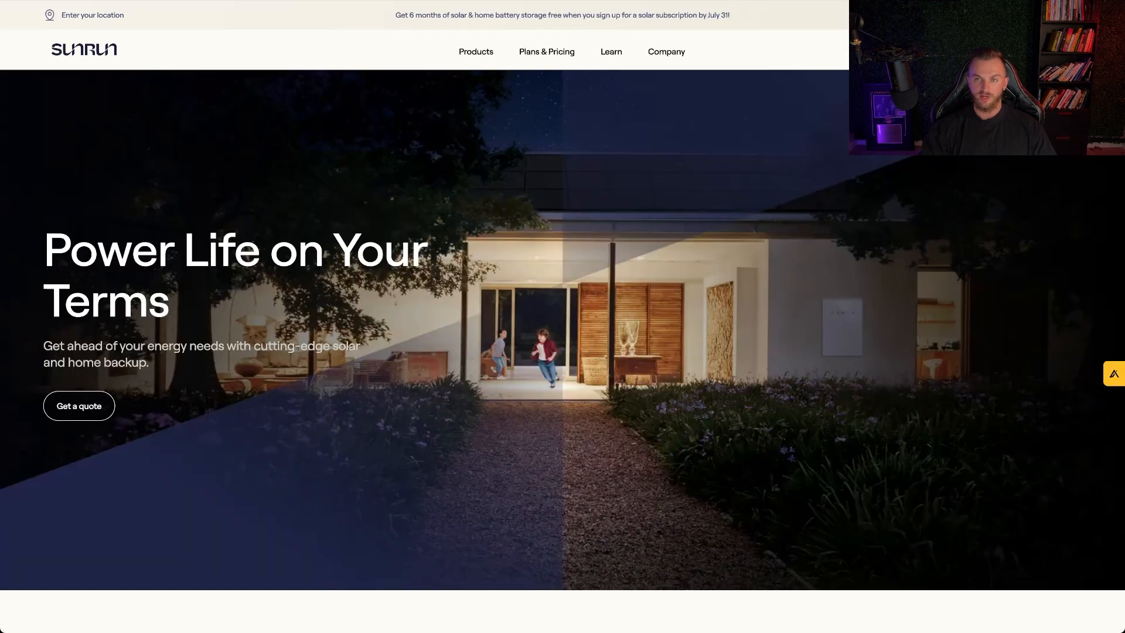
Search the web for sunrun and for a solar install company in Los Angeles in a separate browser tab
key(ctrl+t)
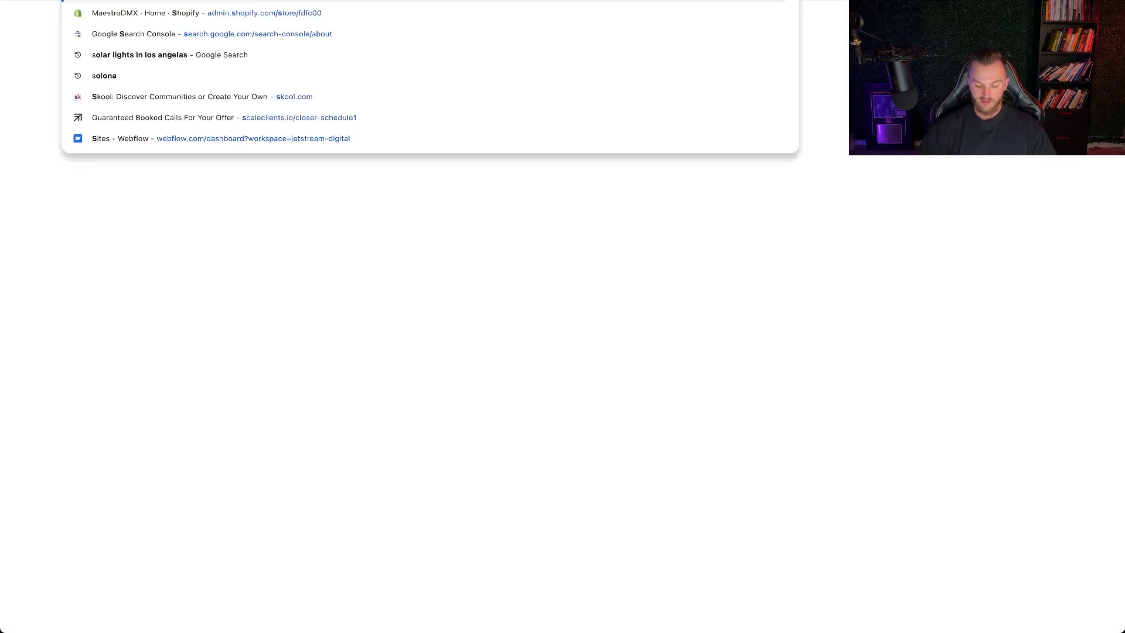
text(sunrun)
key(Return)
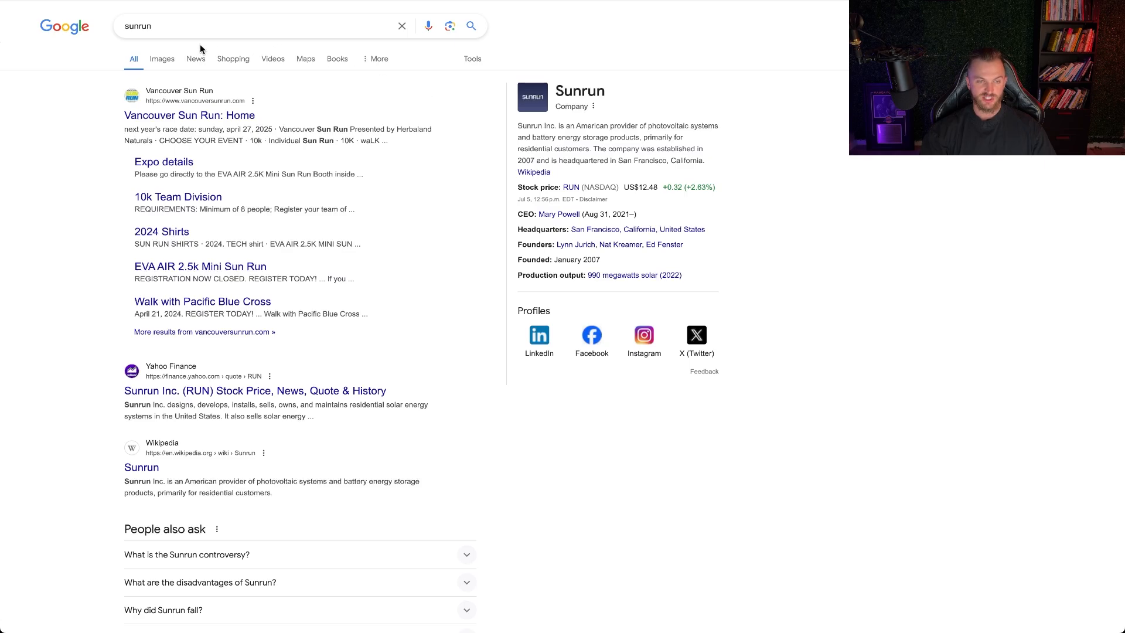
double_click(171, 26)
text(solar install ci)
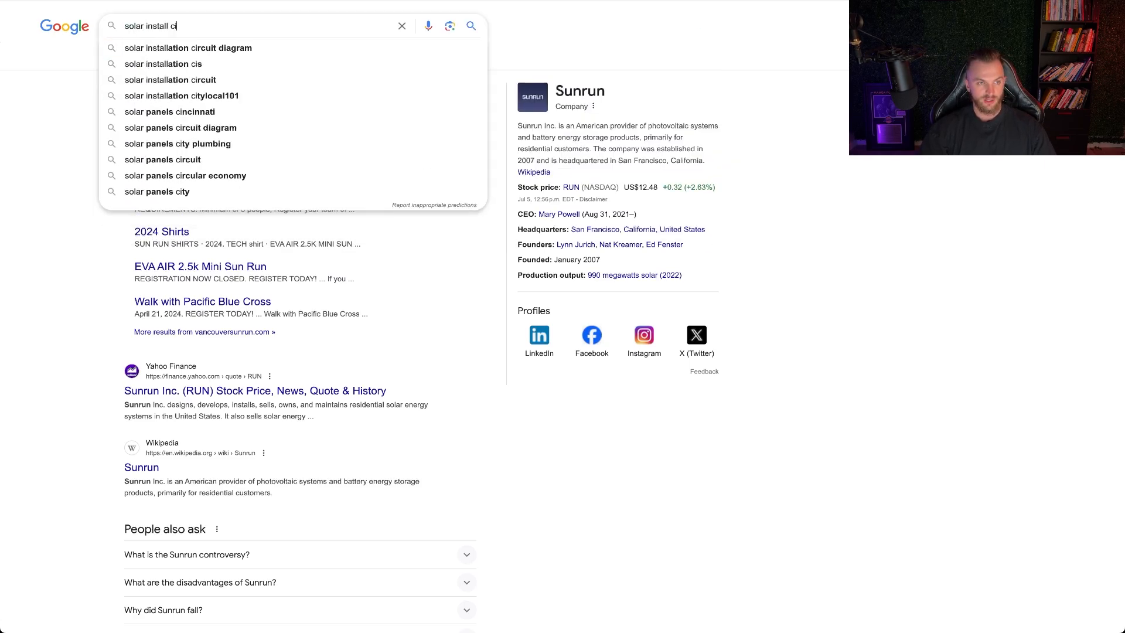
key(BackSpace)
text(ompany los angelas)
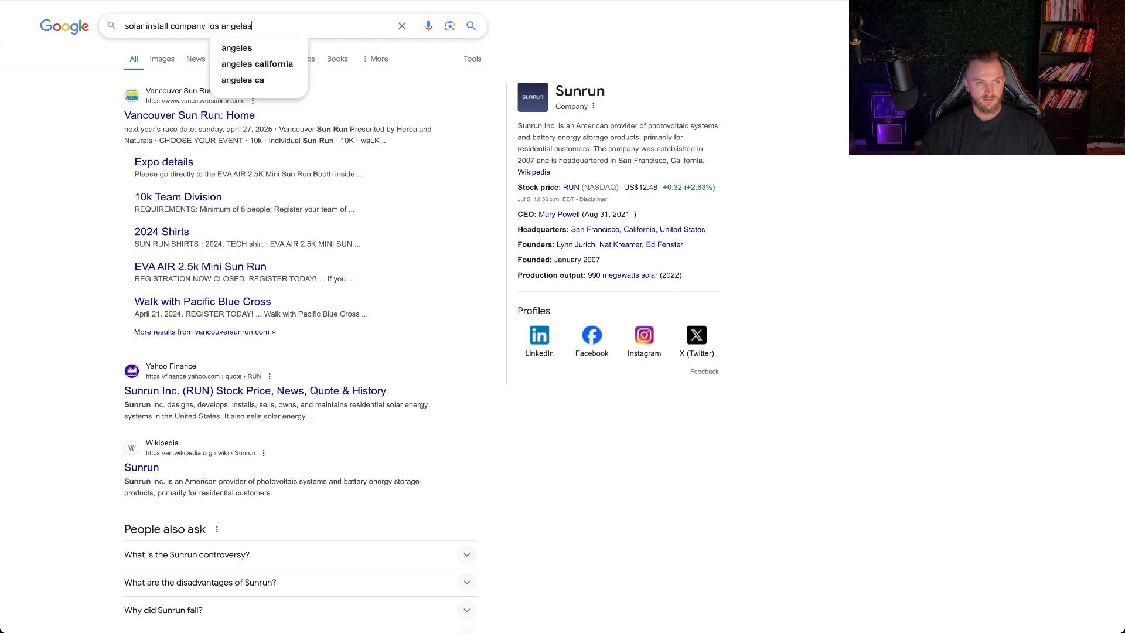
key(Return)
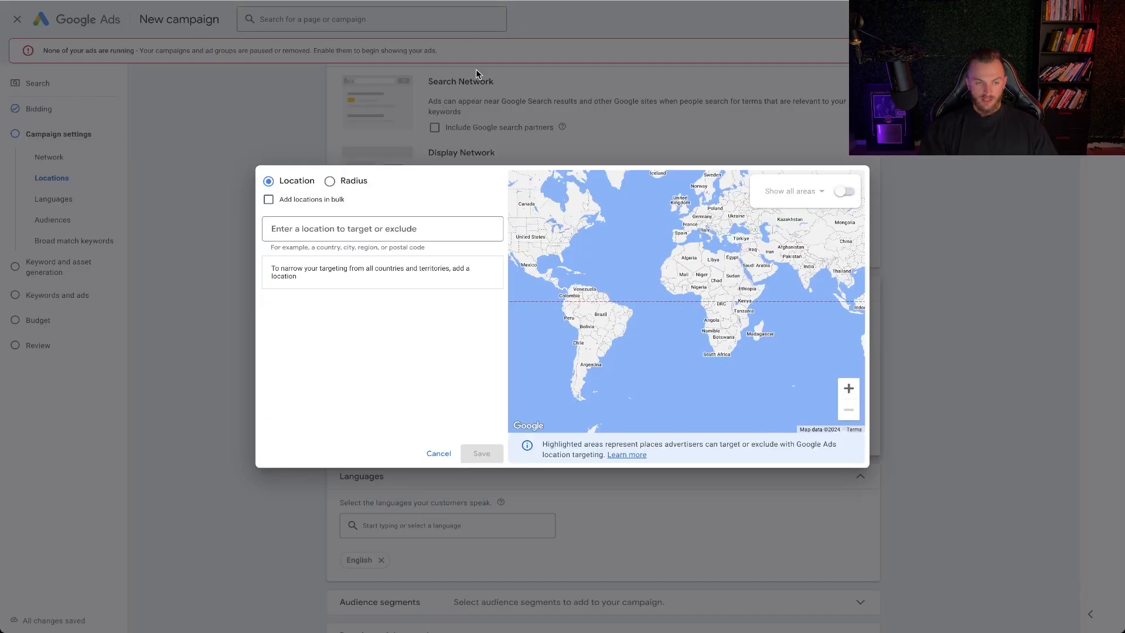
Switch to radius targeting and target 20 mi around Beverly Hills, CA, USA
click(337, 187)
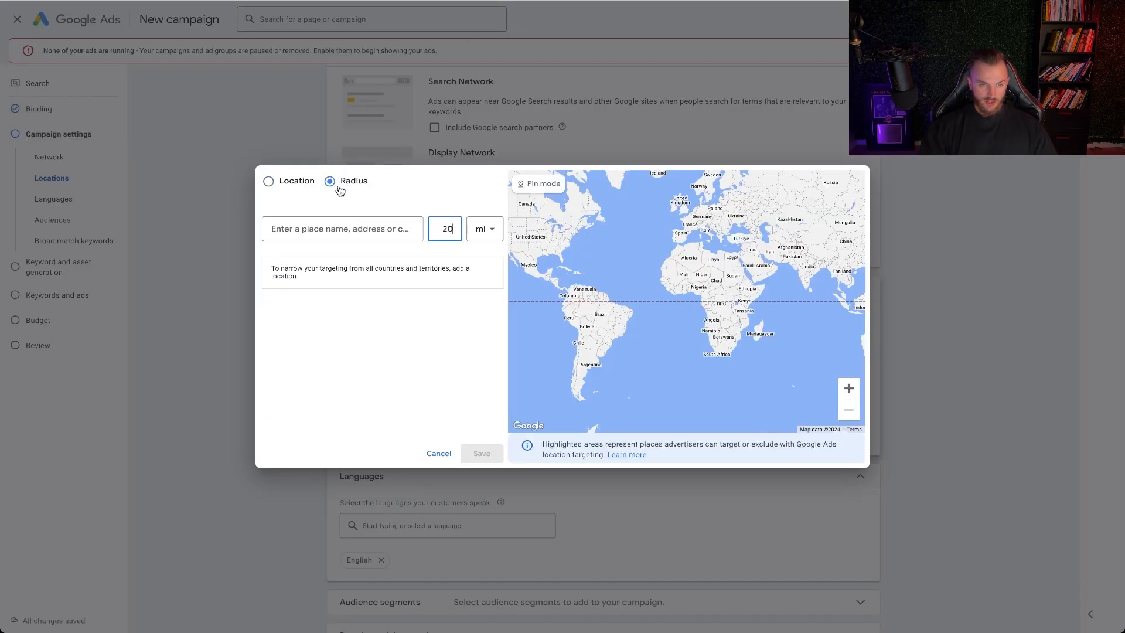
click(340, 228)
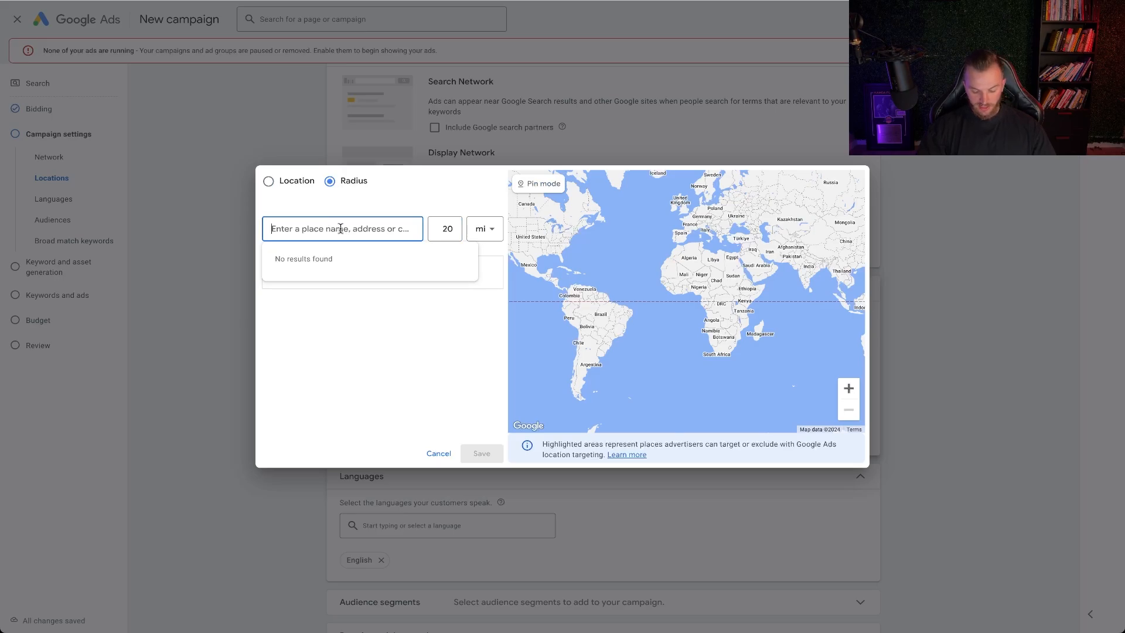
text(beavily hil)
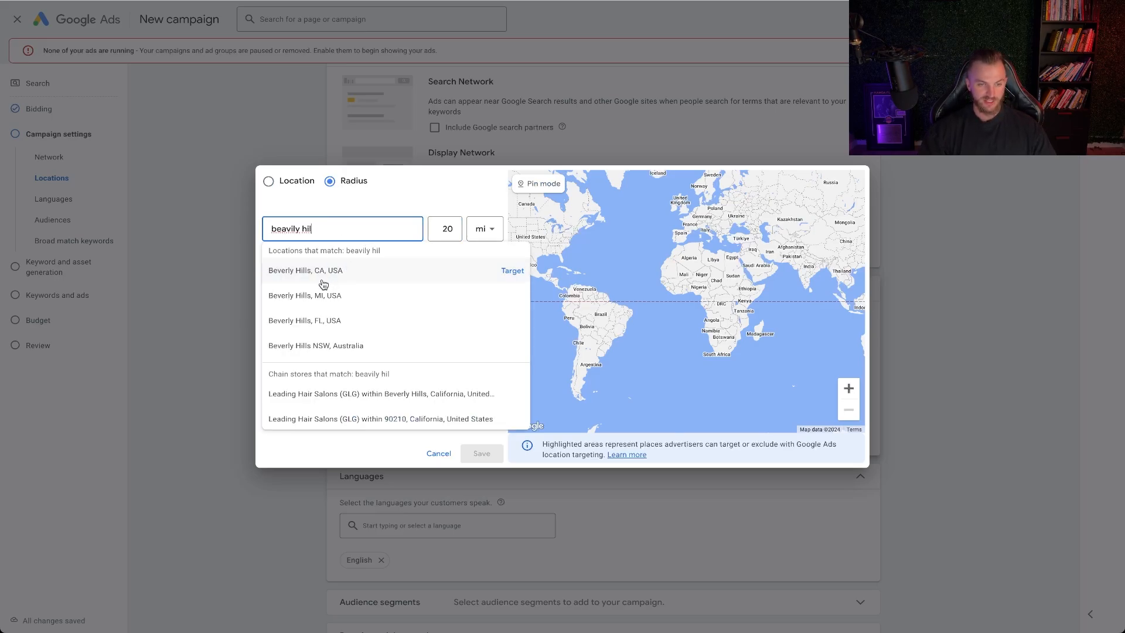
click(511, 271)
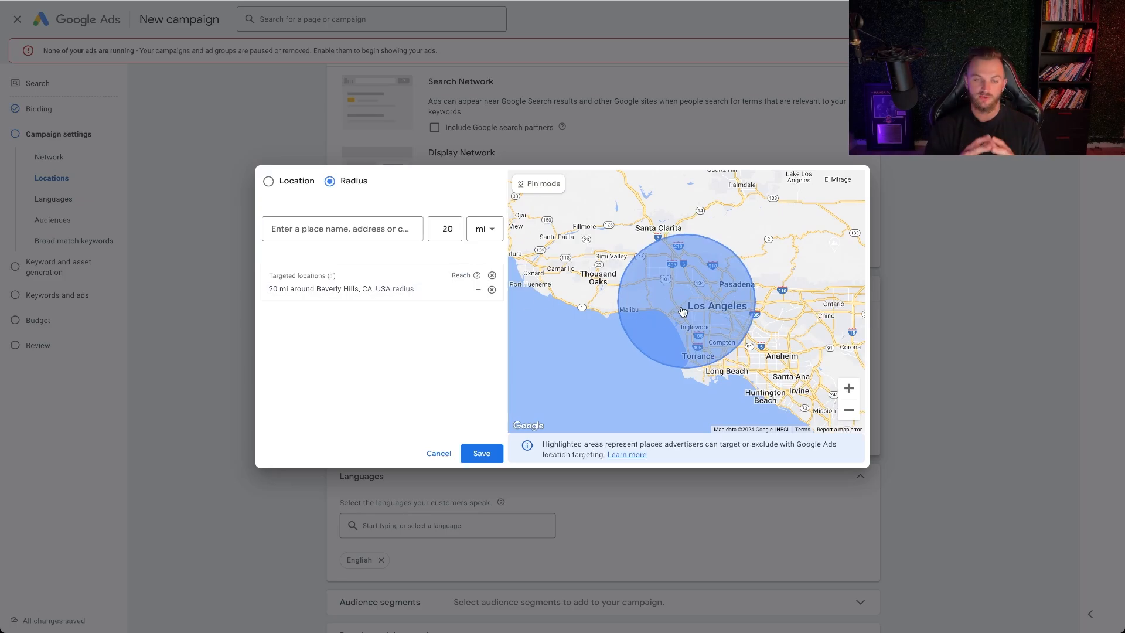
click(345, 229)
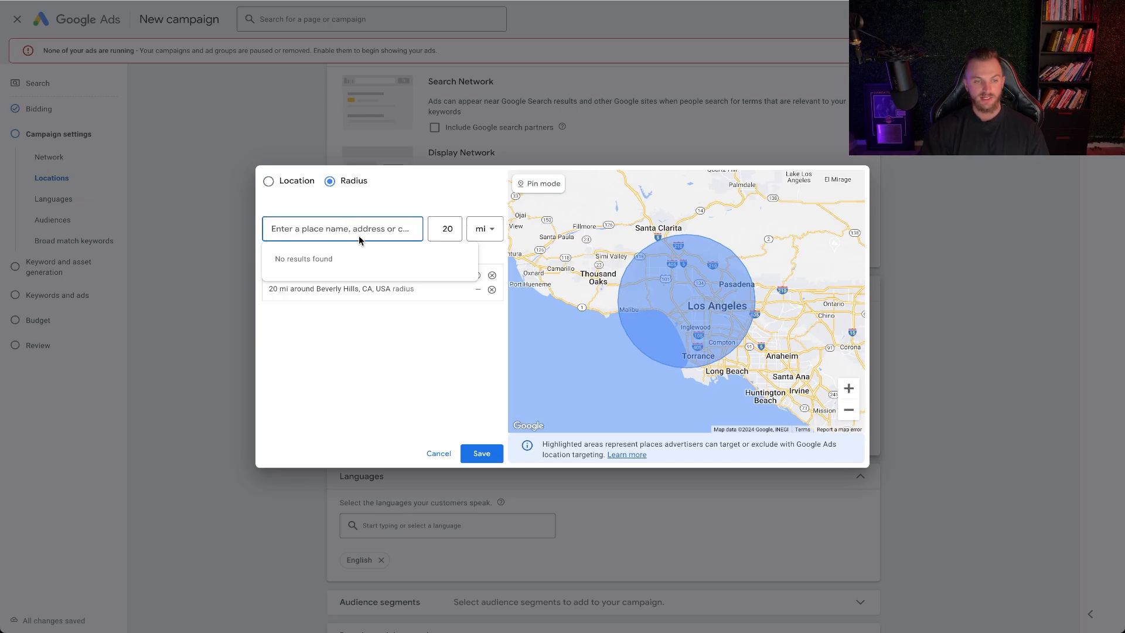
click(403, 350)
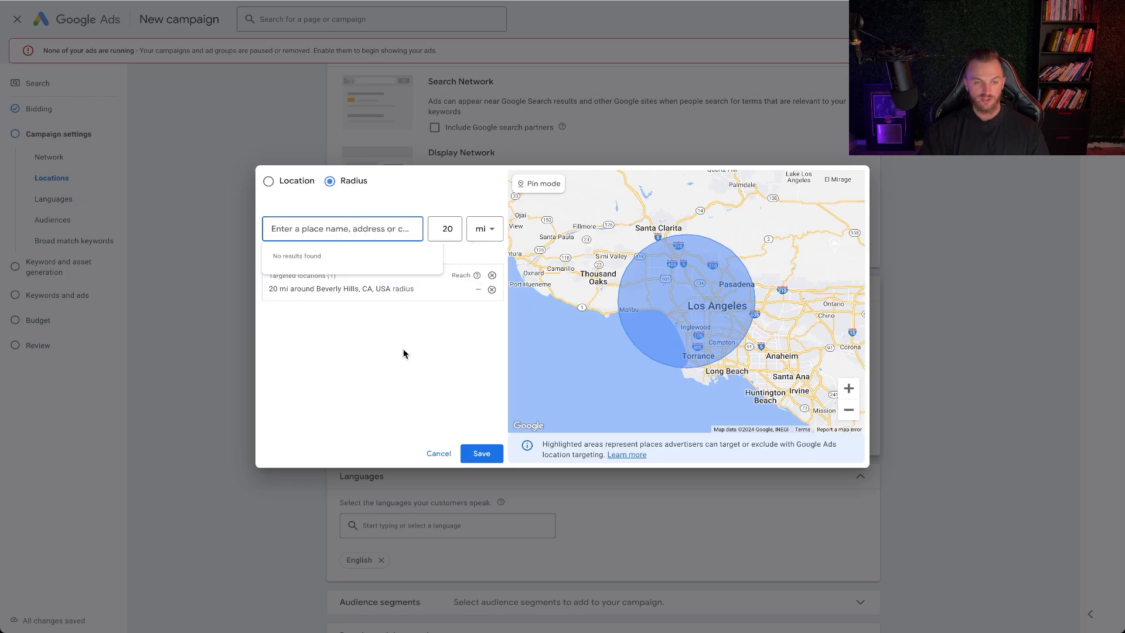
Set the Beverly Hills target radius to 10 mi
click(426, 288)
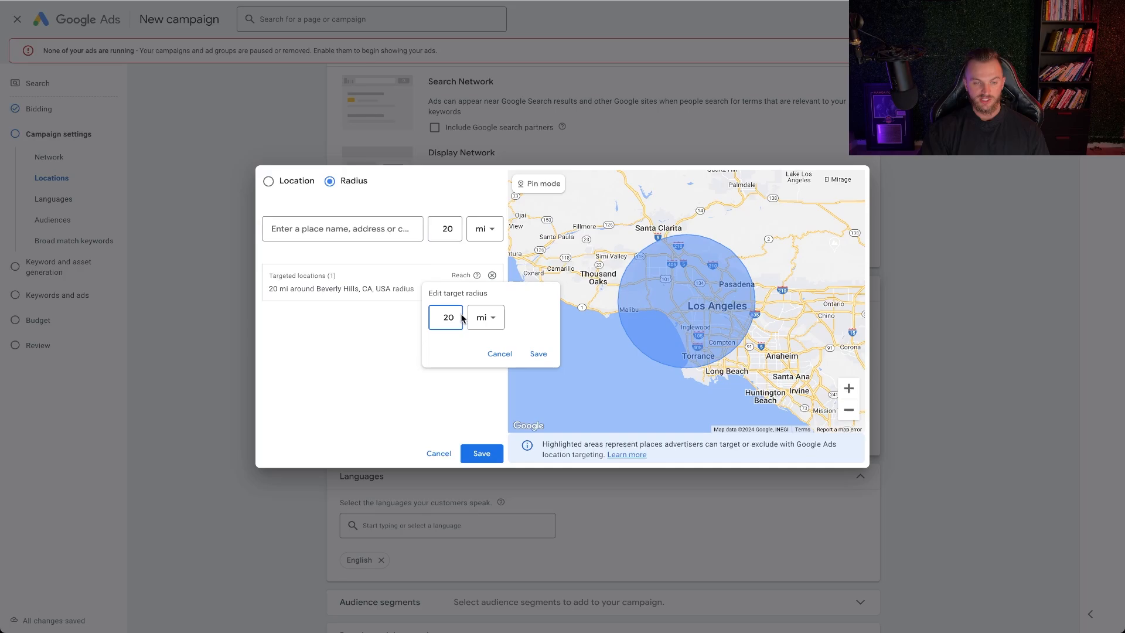
click(483, 322)
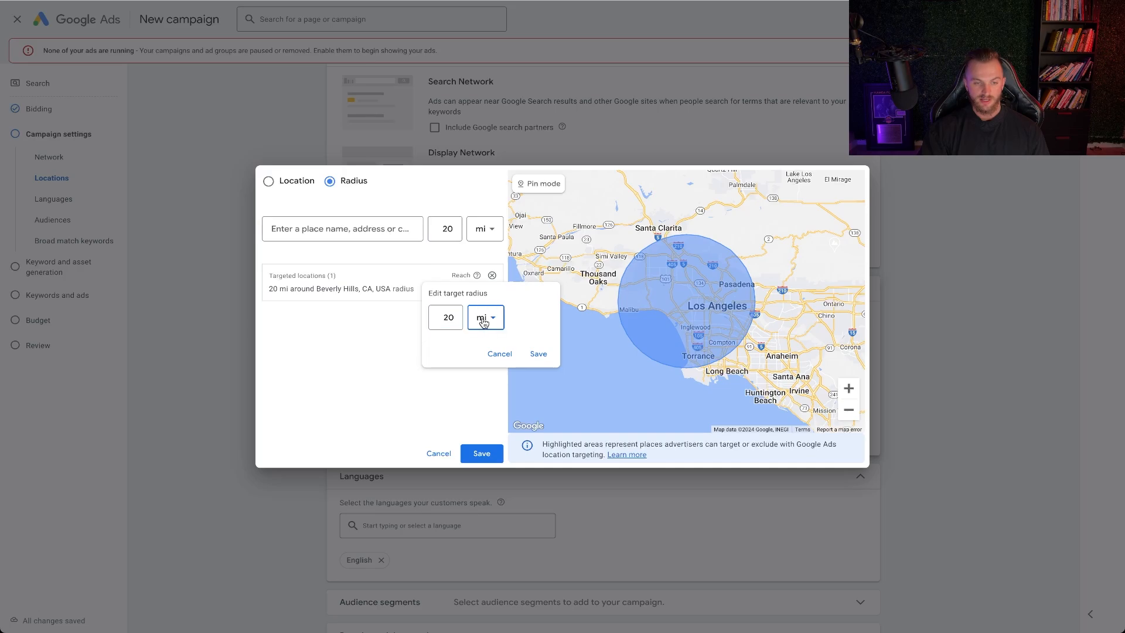
click(443, 323)
double_click(450, 317)
text(1)
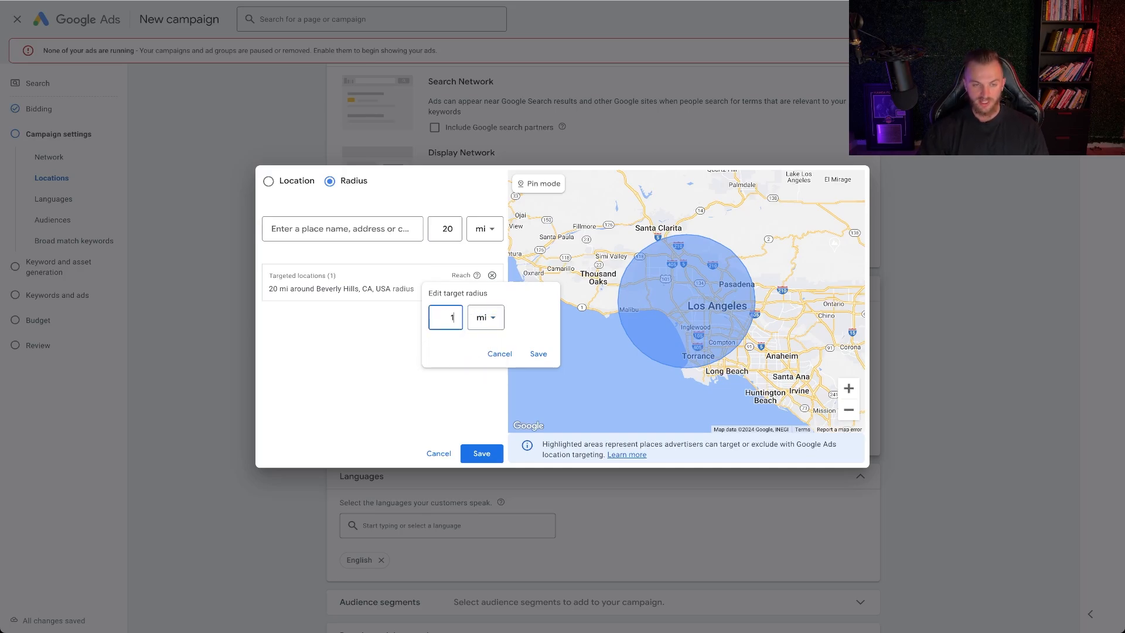
text(0)
click(538, 353)
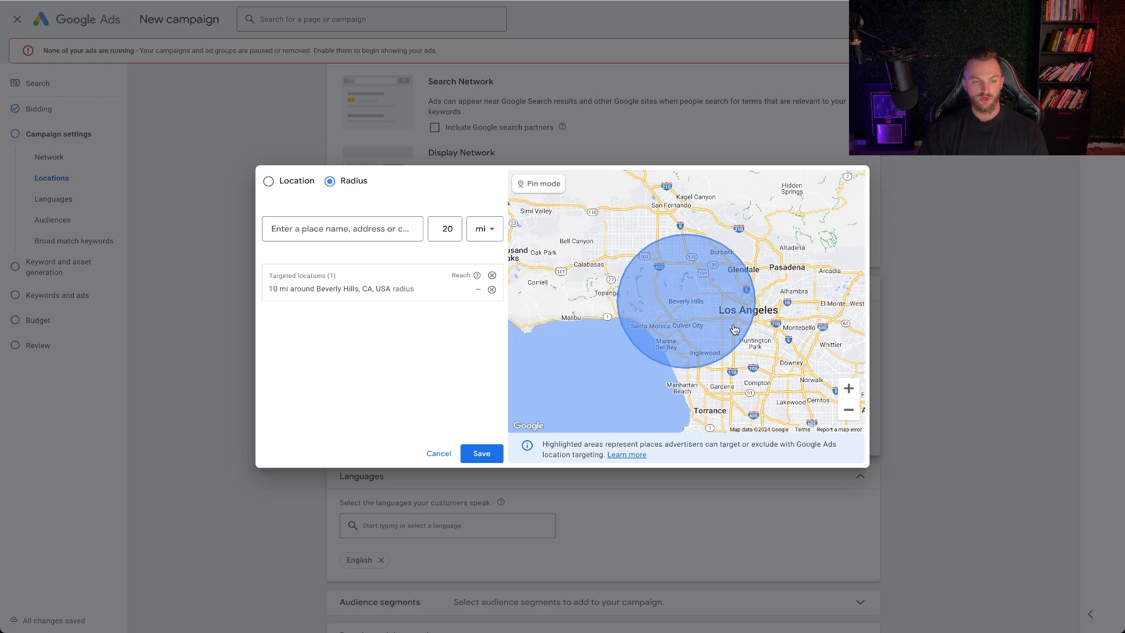
Set the Beverly Hills target radius to 5 mi
click(427, 291)
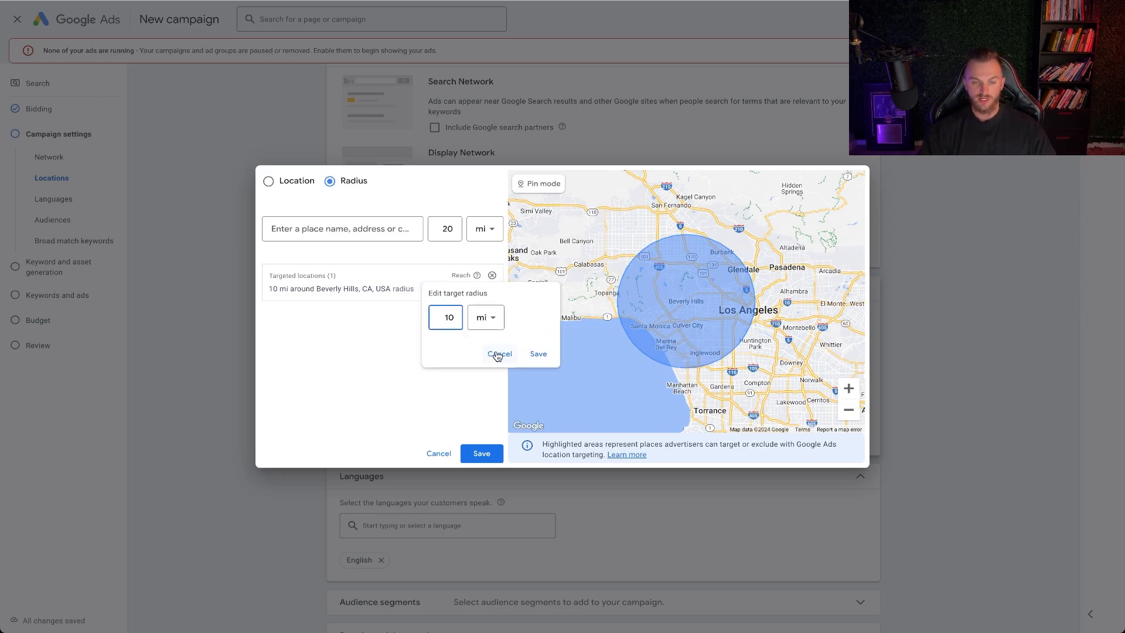
drag(442, 319, 472, 323)
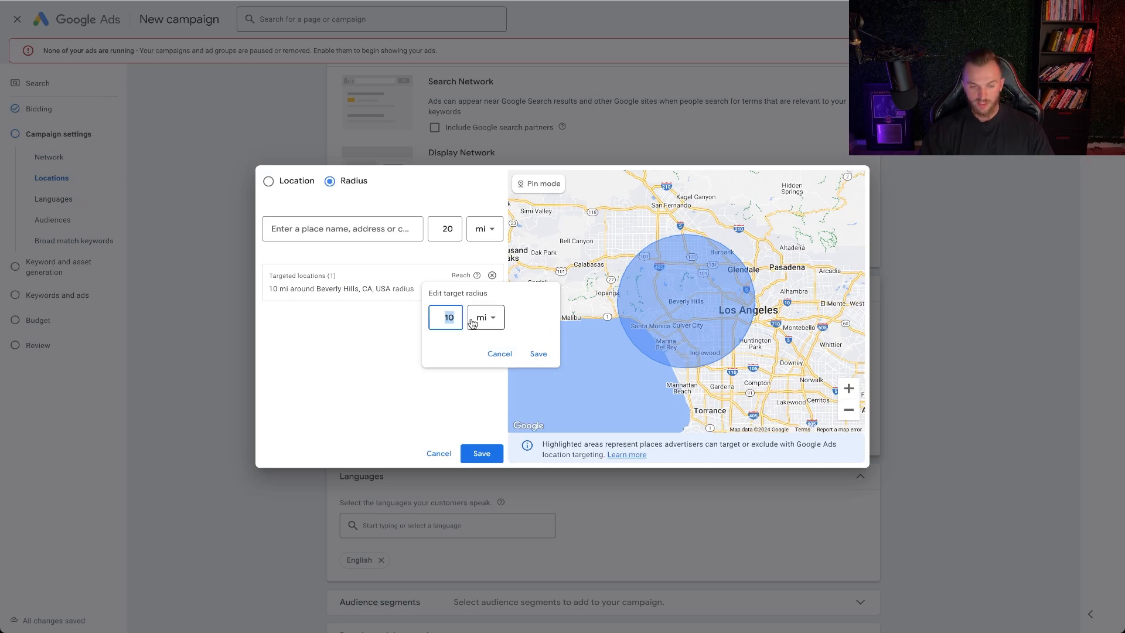
text(5)
click(536, 354)
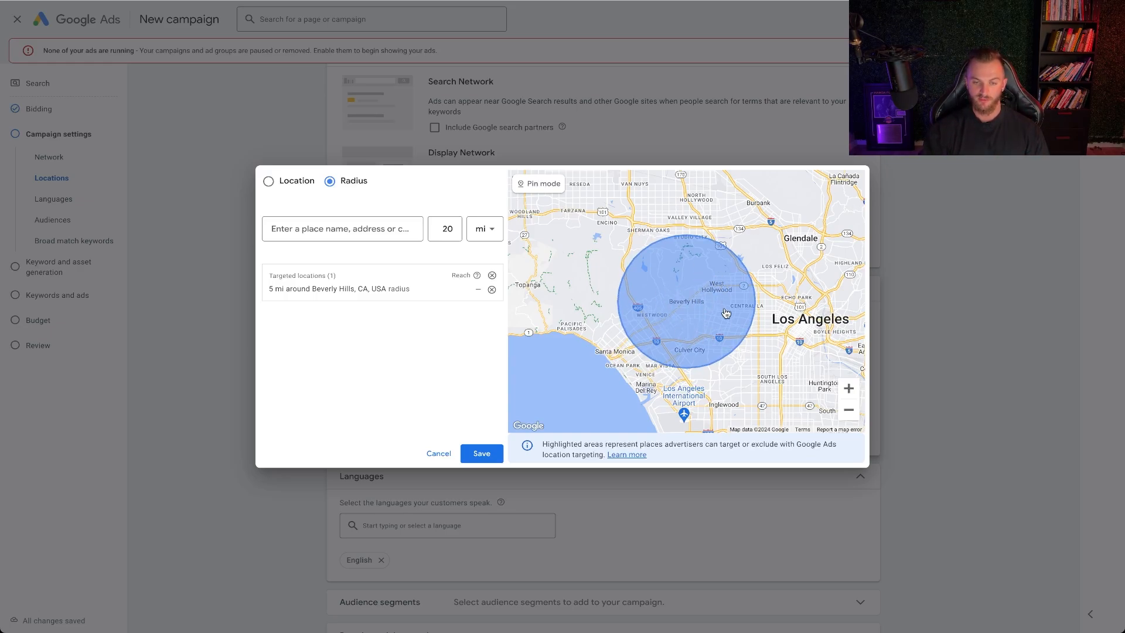
Set the Beverly Hills target radius to 2 mi and save the location targeting
click(399, 288)
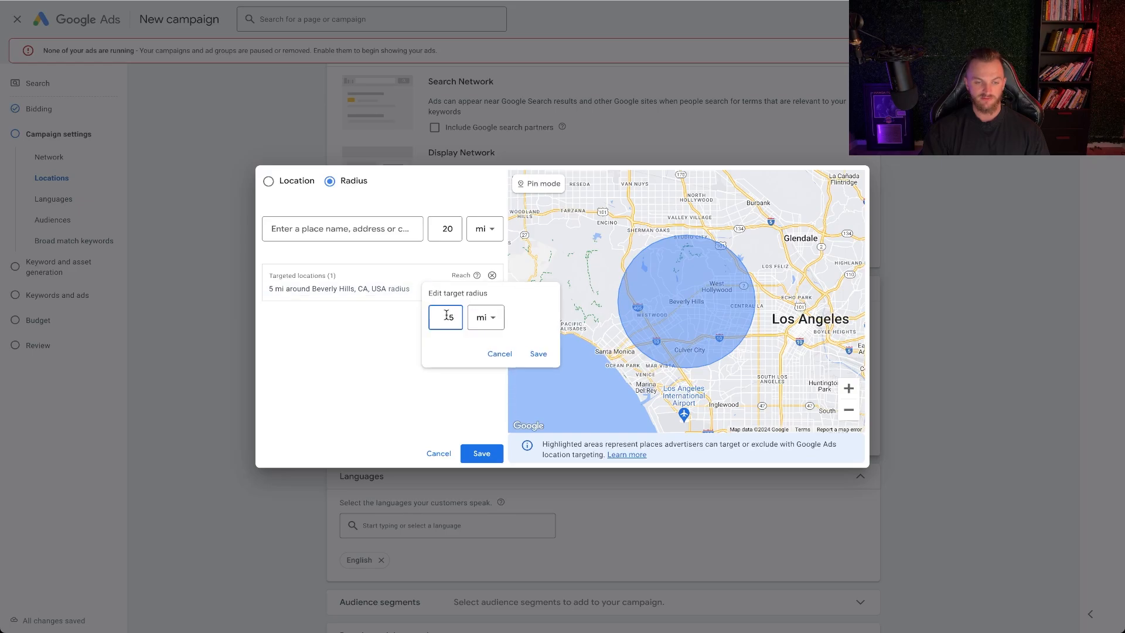
text(2)
click(536, 354)
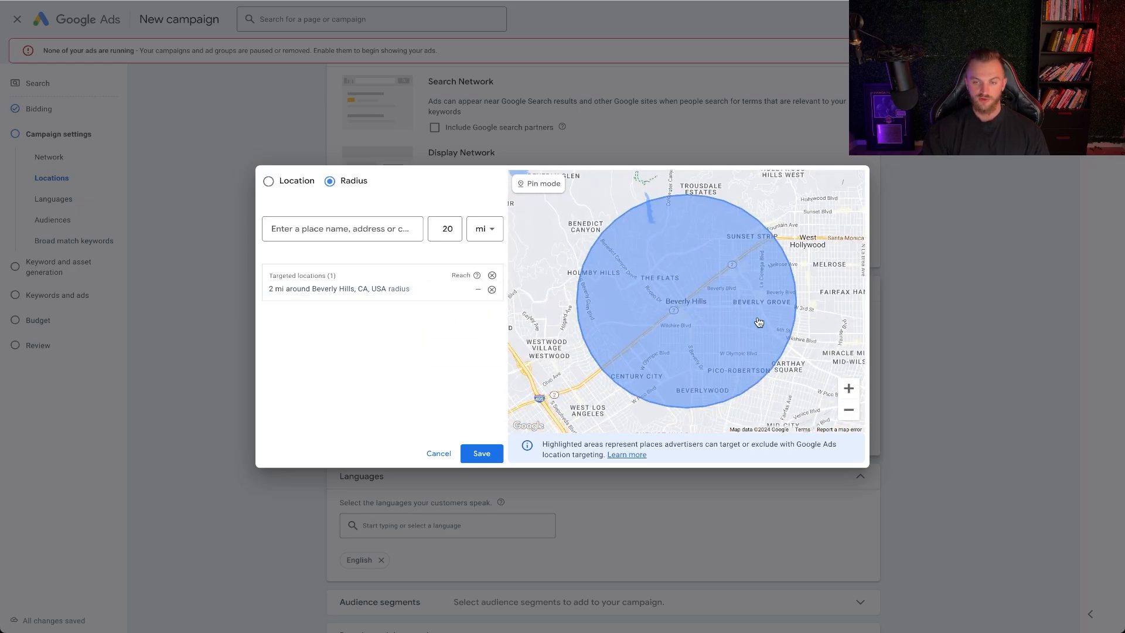
click(848, 409)
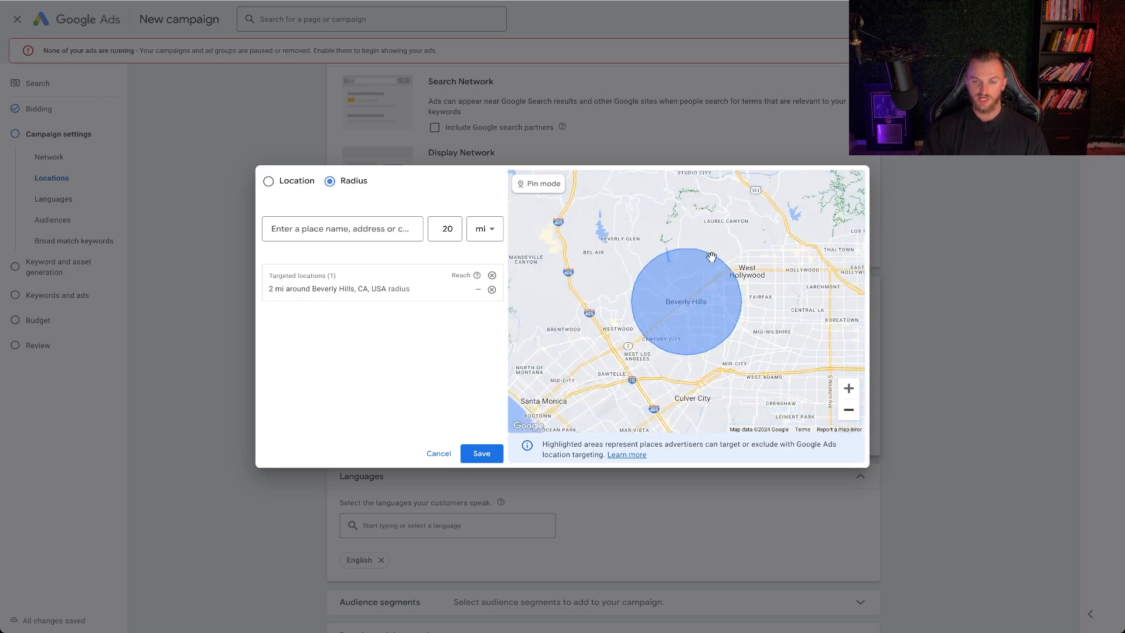
click(480, 454)
Expand the additional campaign settings and review the ad rotation, dates, ad schedule, URL options and brand inclusions
scroll(515, 325, down, 5)
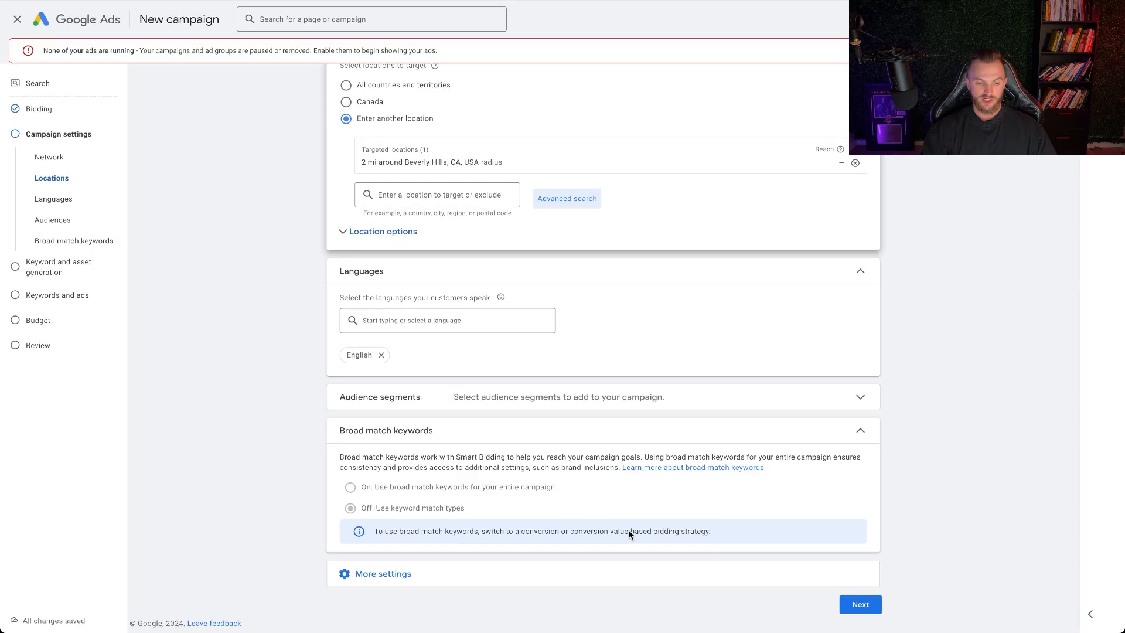
click(592, 573)
scroll(527, 481, down, 2)
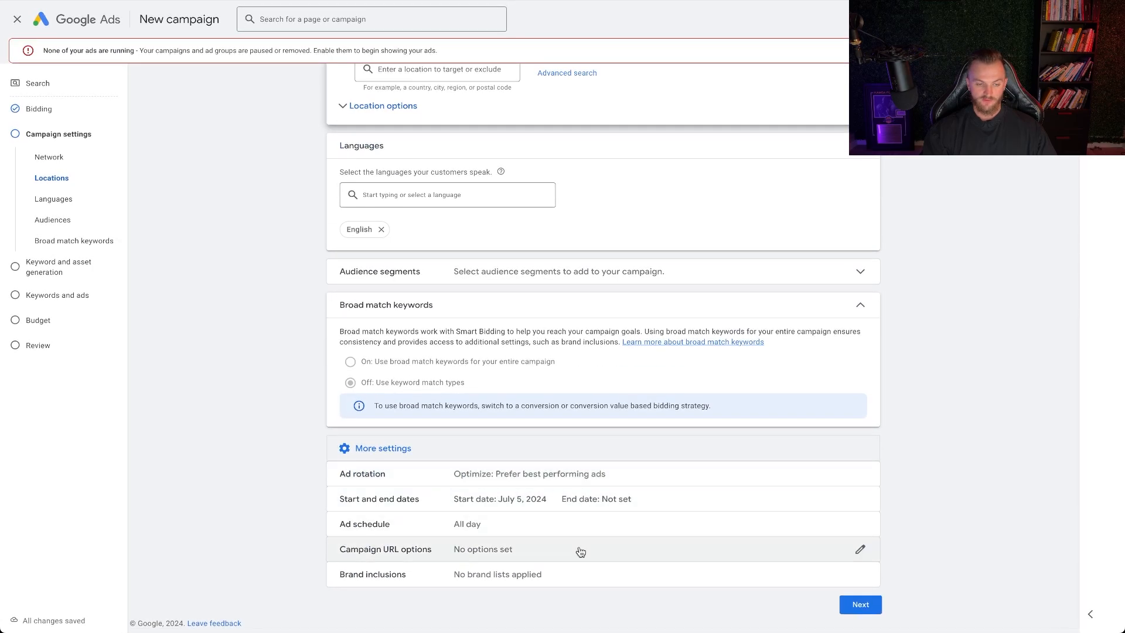
click(860, 604)
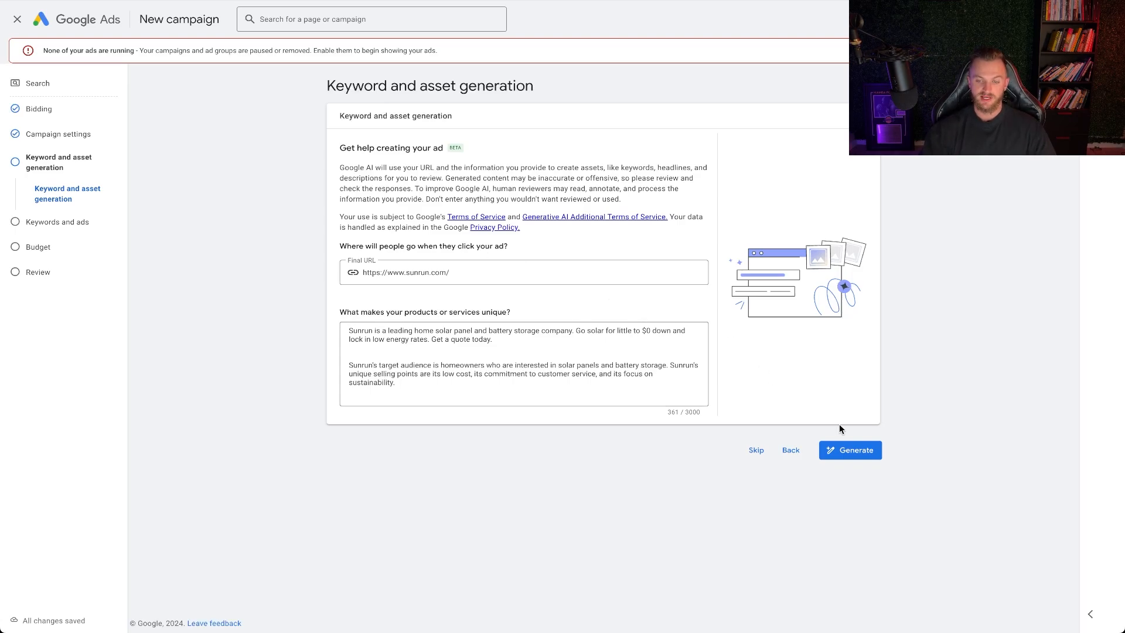
click(854, 451)
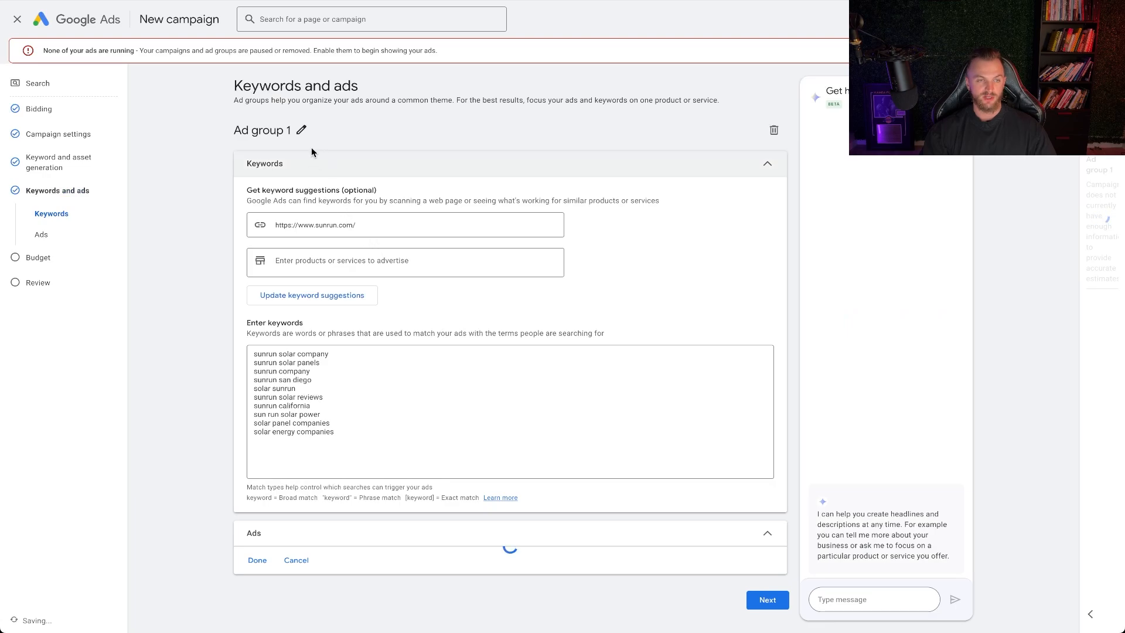
click(301, 129)
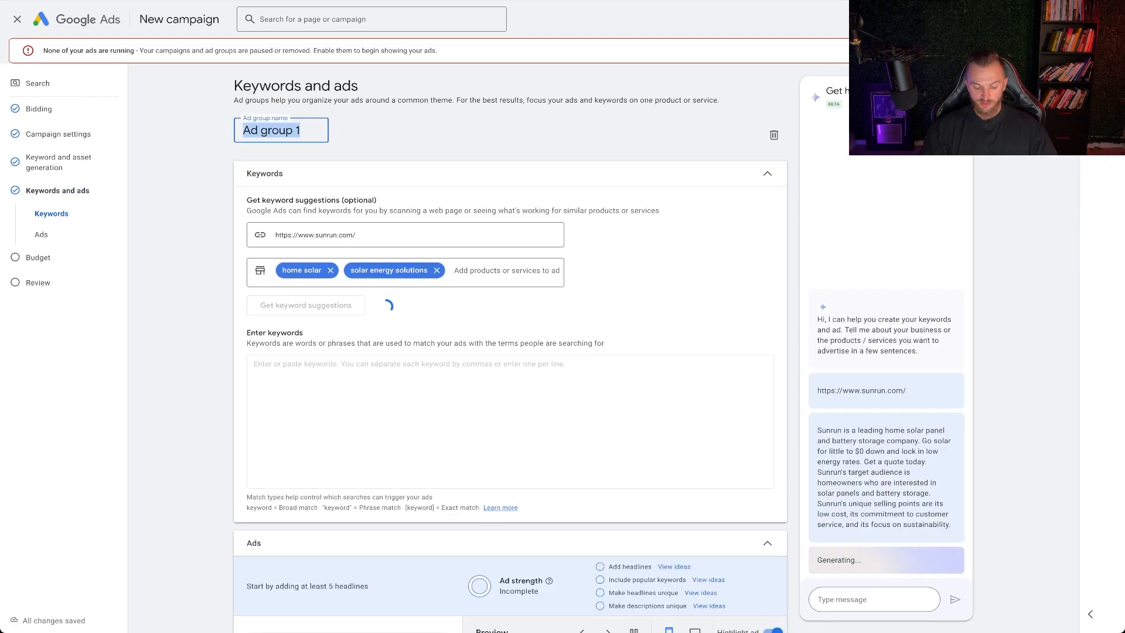
text(Solar Install Keywords)
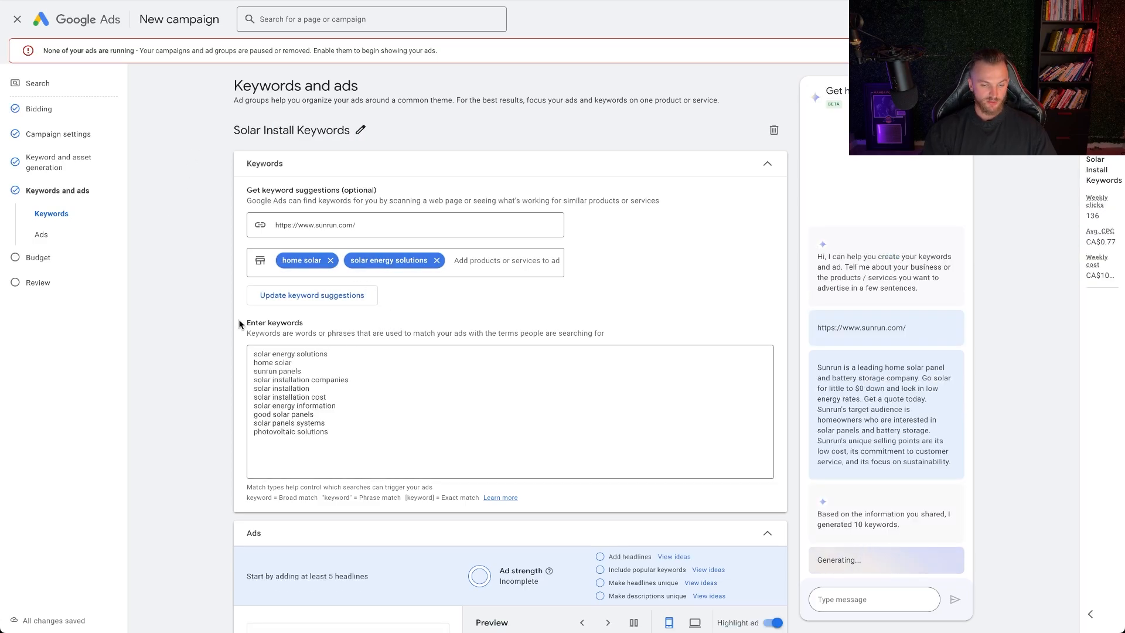
Examine the ad strength rating of the generated ad
scroll(239, 324, down, 6)
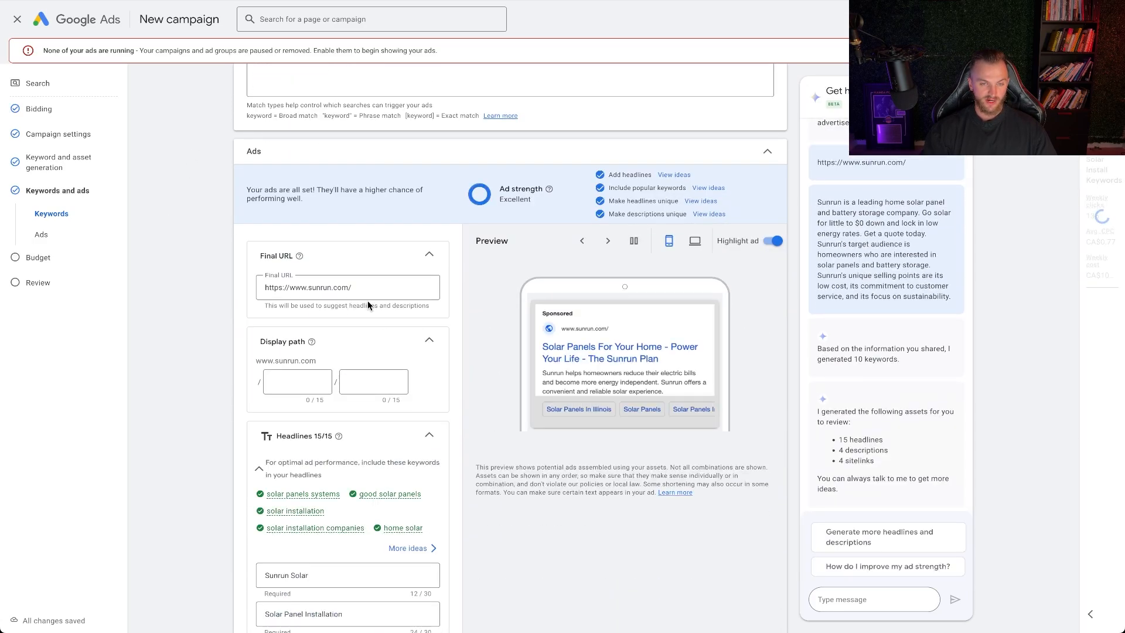
drag(533, 204, 490, 181)
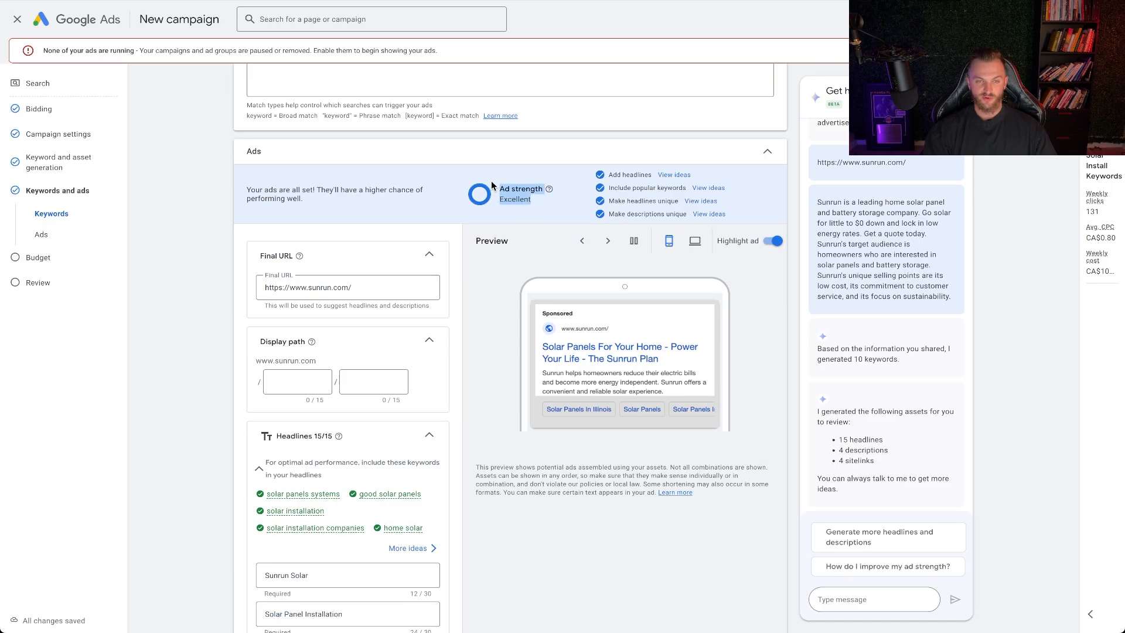
Review the generated headlines, descriptions, sitelinks and keyword list of the Sunrun ad
scroll(407, 258, down, 3)
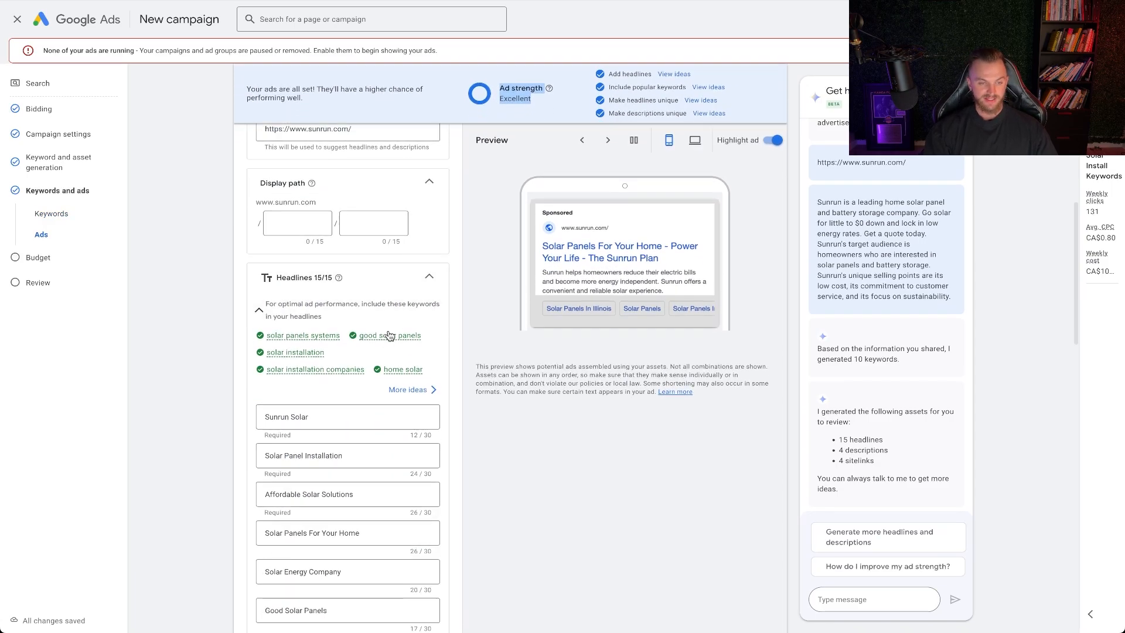
mouse_move(393, 344)
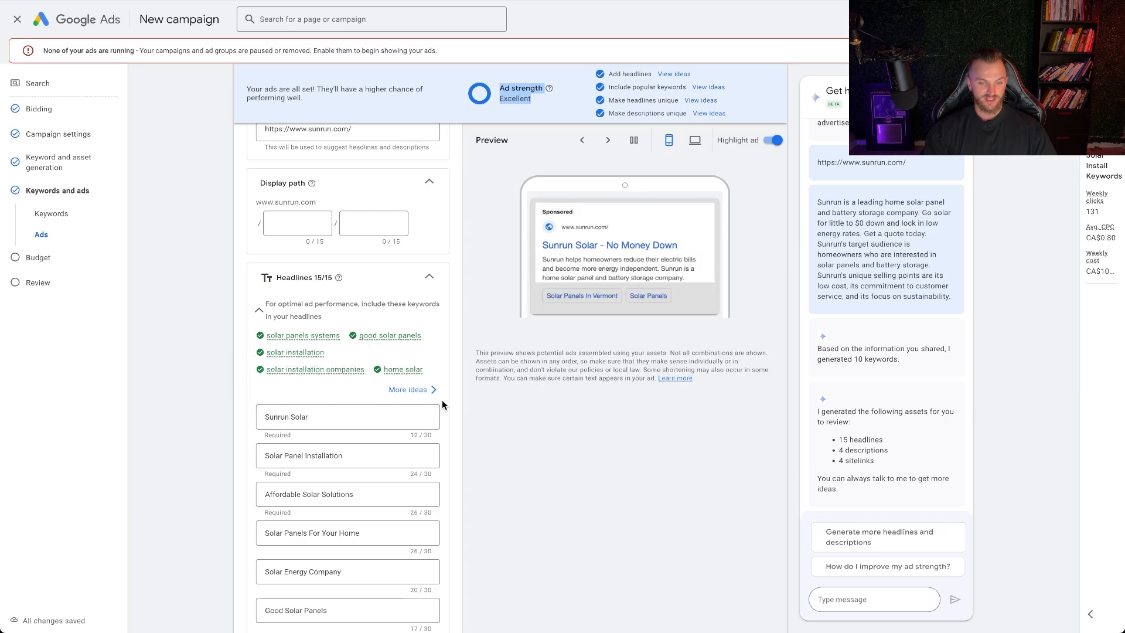
scroll(442, 400, down, 5)
scroll(453, 368, down, 2)
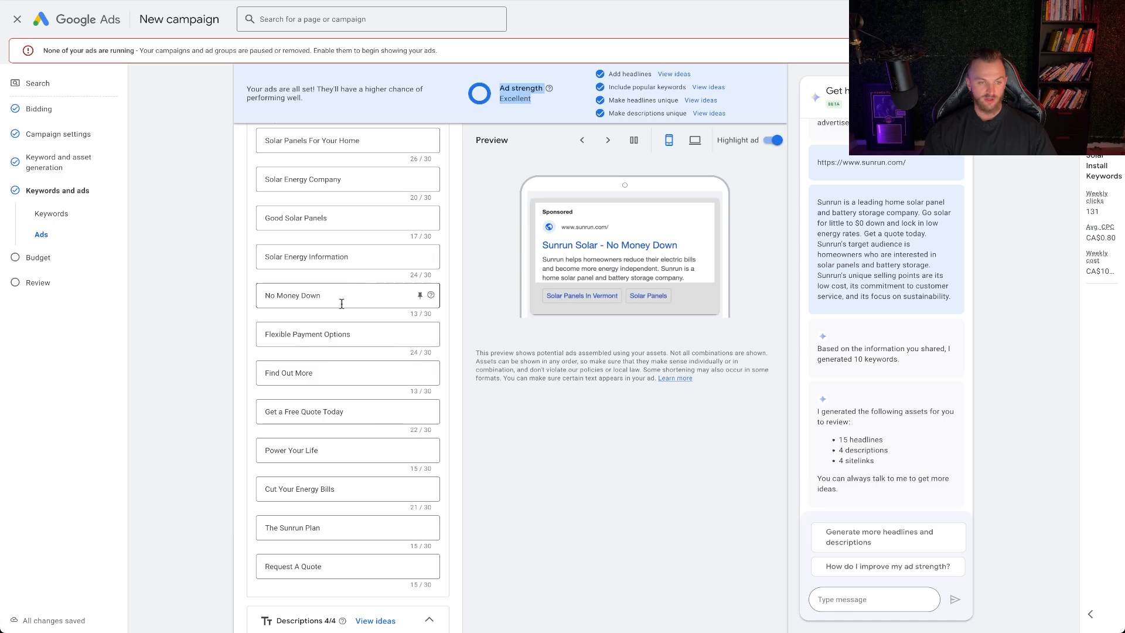
scroll(464, 444, down, 7)
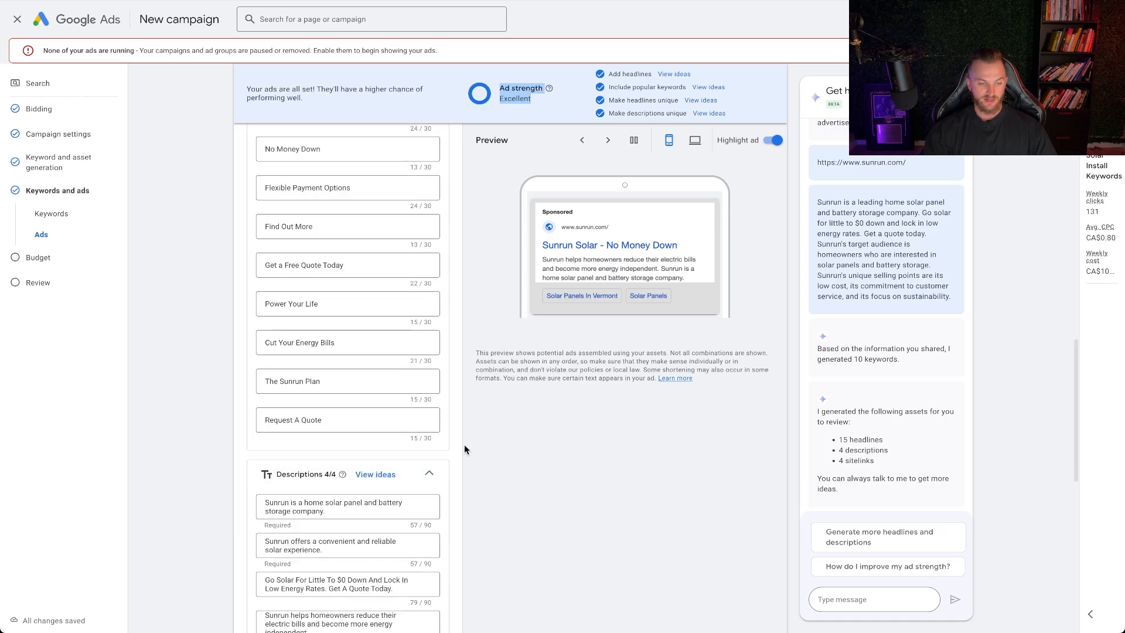
scroll(358, 320, down, 5)
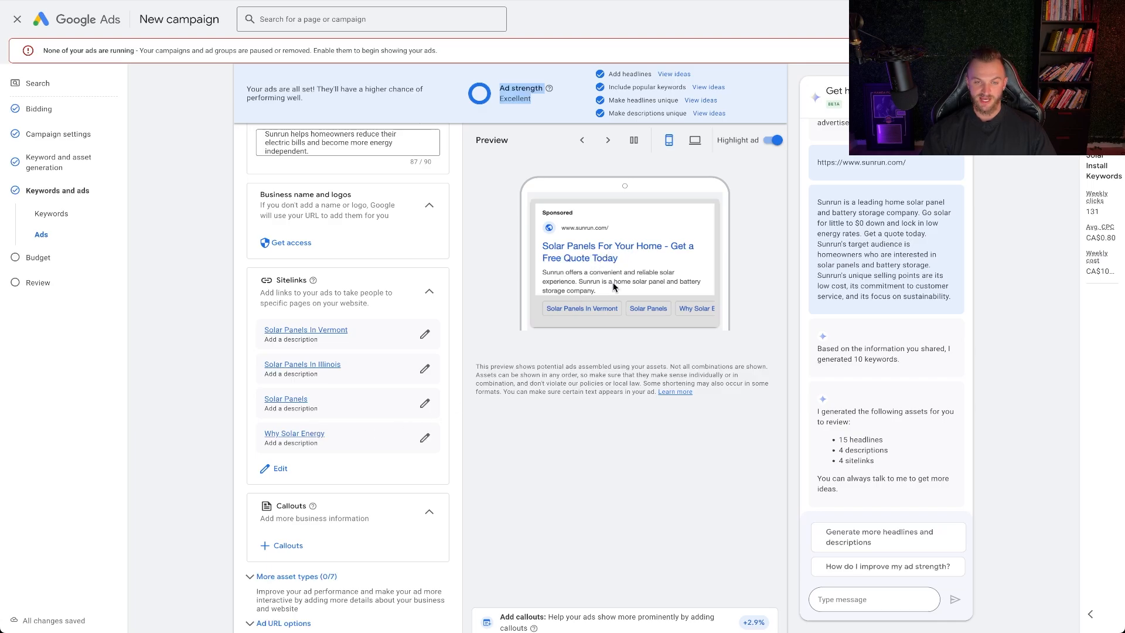
scroll(346, 369, down, 1)
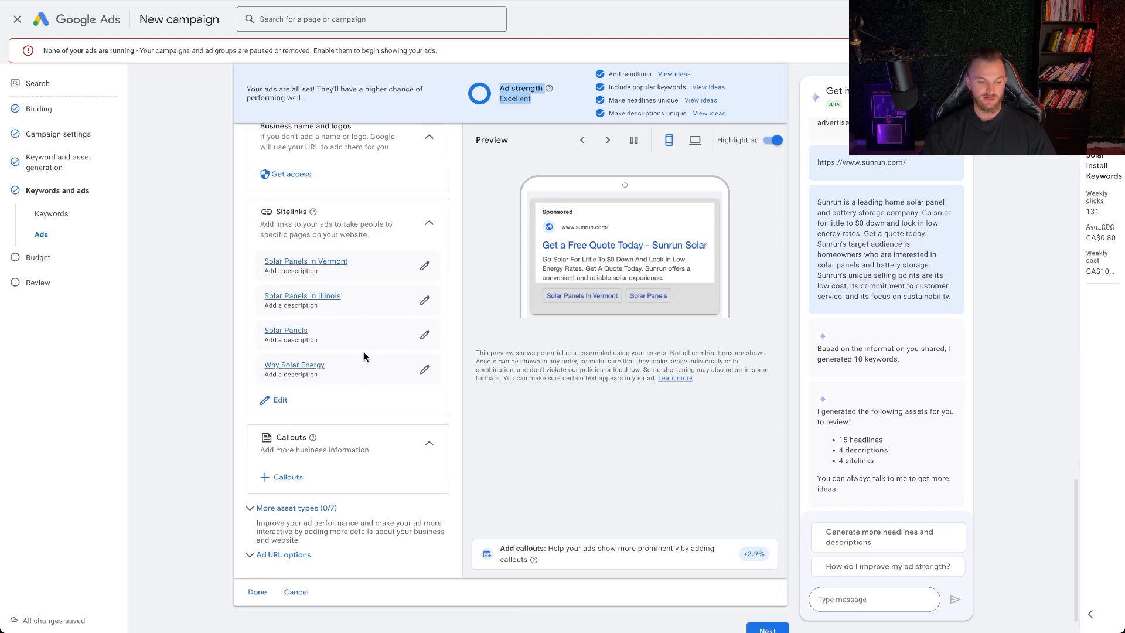
scroll(364, 360, up, 10)
scroll(364, 361, up, 8)
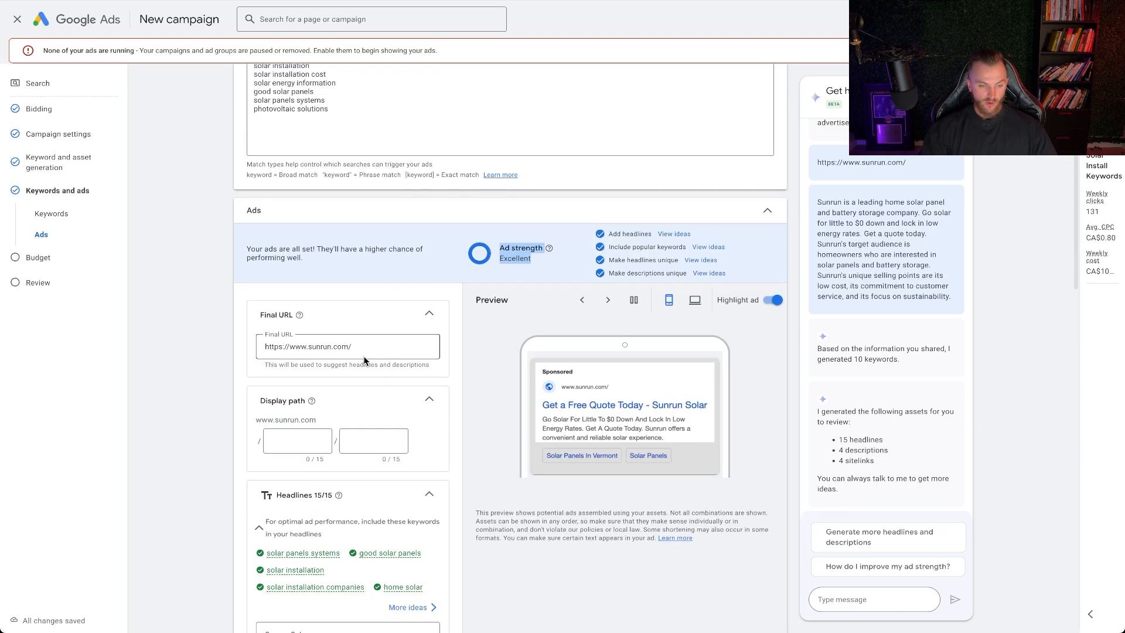
scroll(364, 361, down, 3)
scroll(363, 357, up, 6)
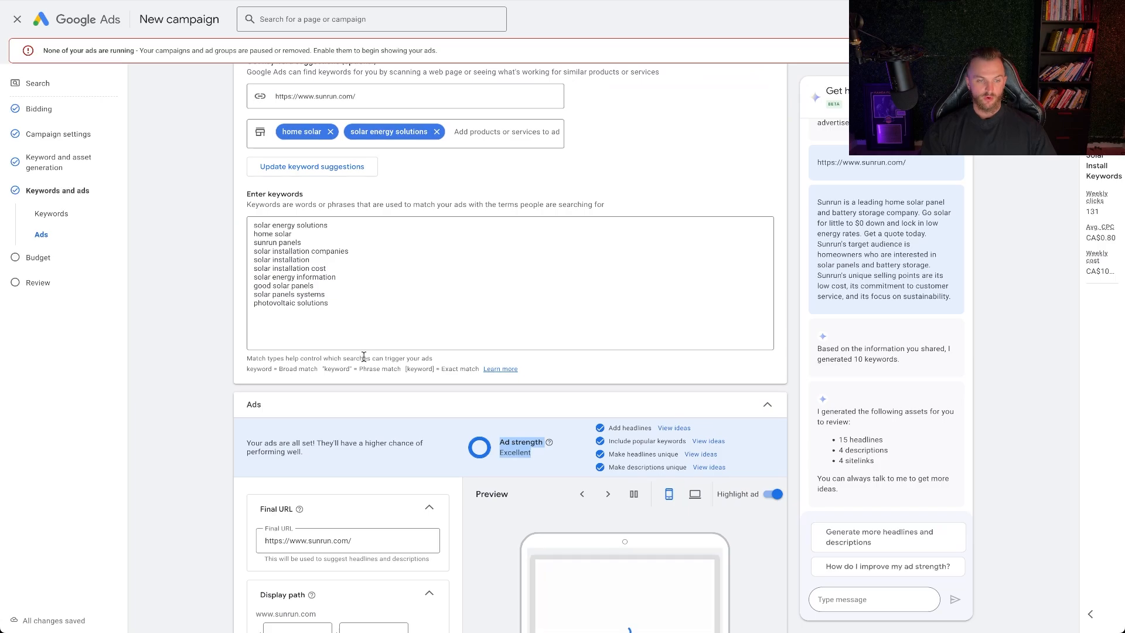
Pin the headline "Sunrun Solar" so it shows only in position 1
scroll(364, 358, down, 8)
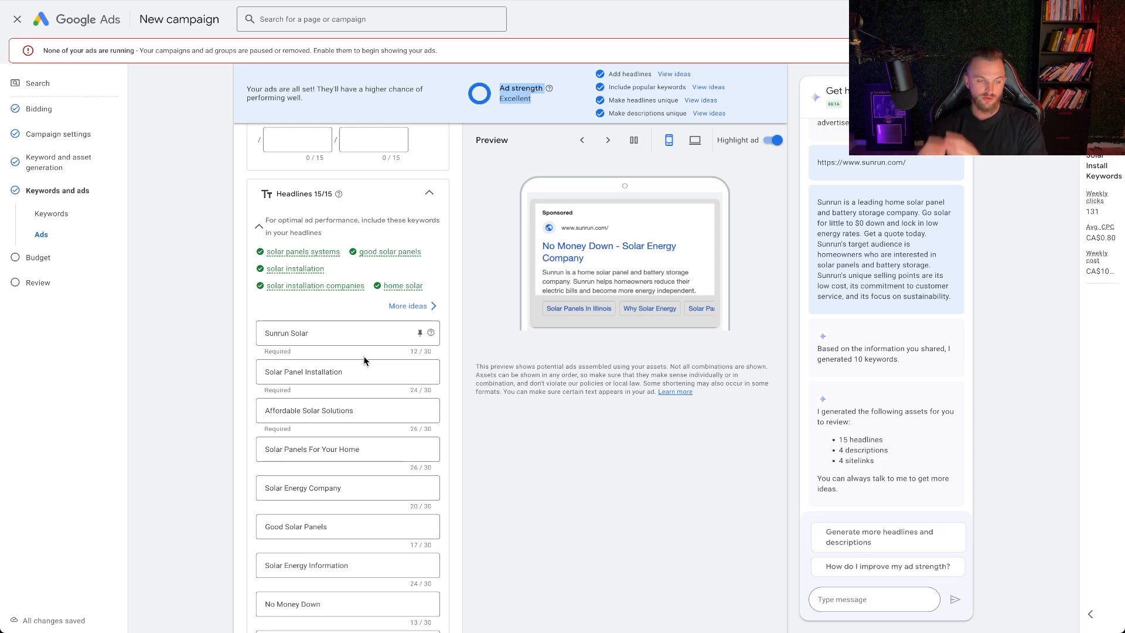
click(417, 334)
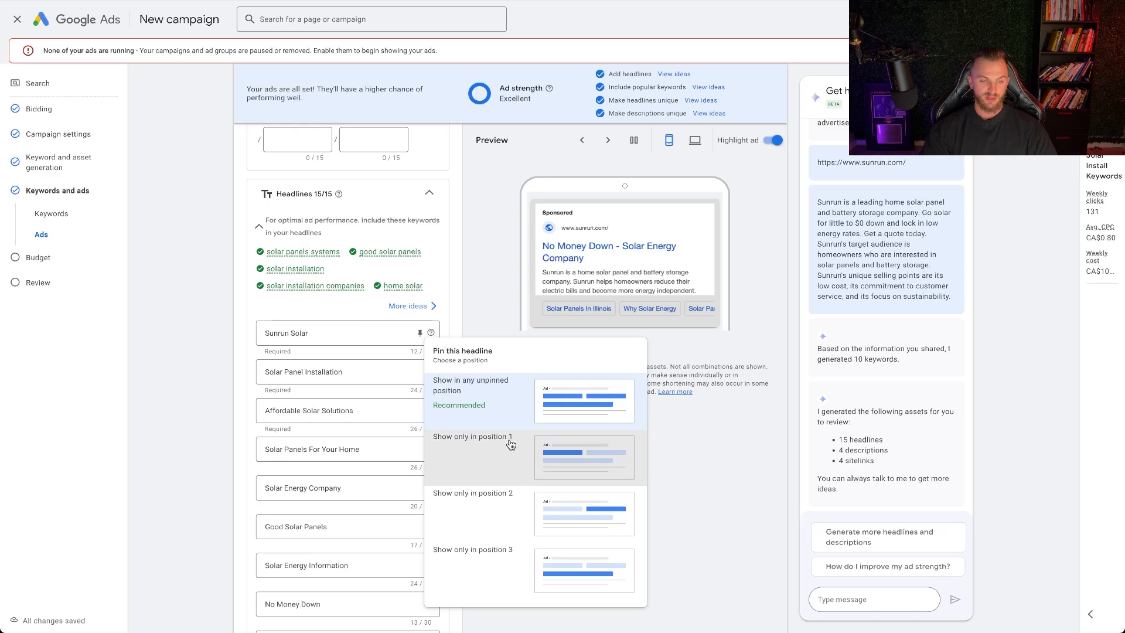
click(475, 432)
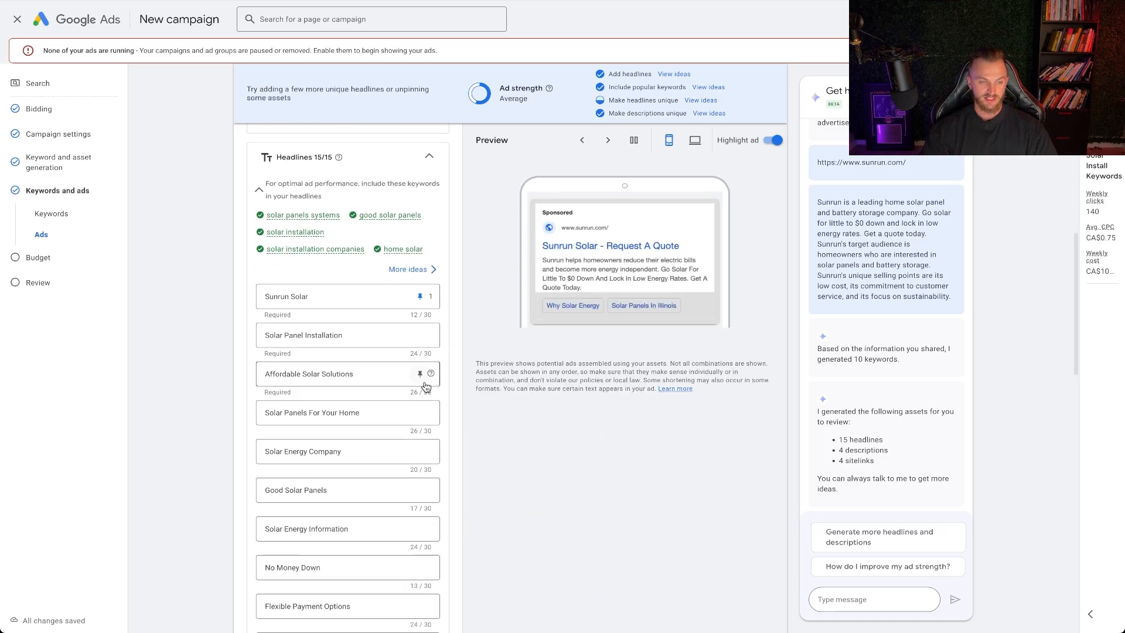
Pin the headlines "Solar Panel Installation", "Affordable Solar Solutions" and "Solar Panels For Your Home" to position 2
scroll(427, 375, down, 1)
click(420, 324)
click(470, 481)
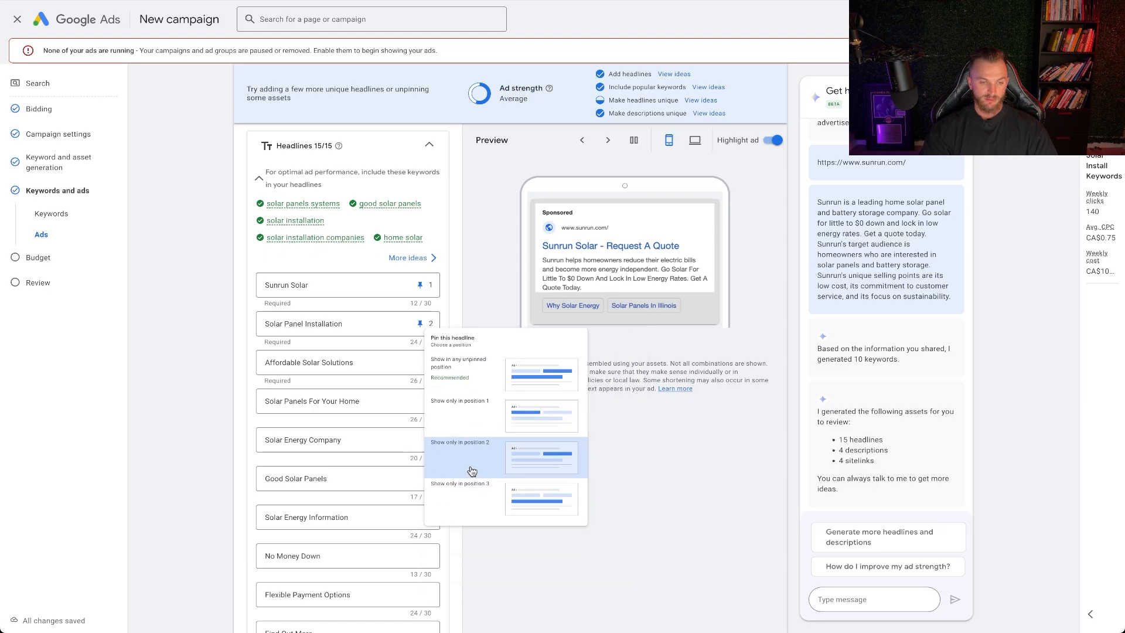
click(421, 362)
click(475, 265)
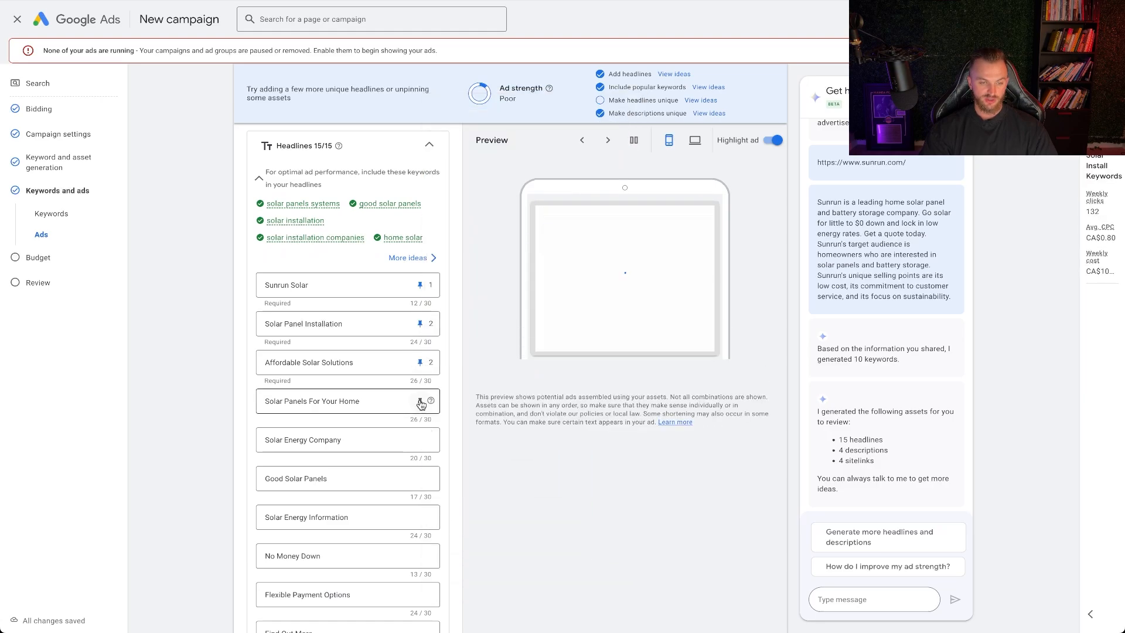
click(420, 400)
click(516, 300)
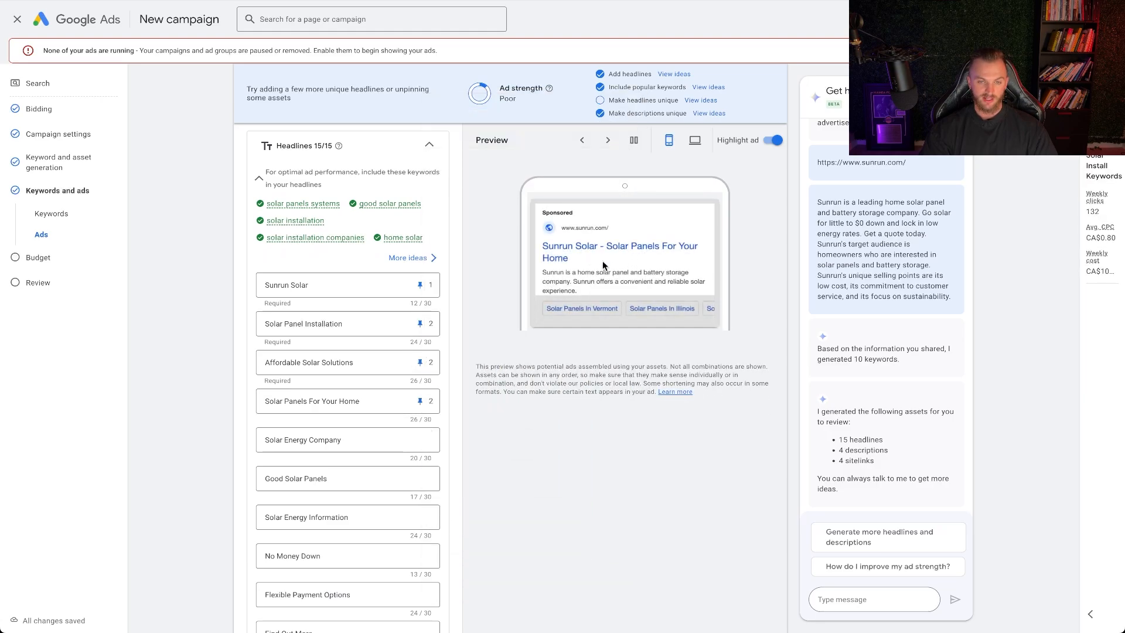
Pin the headlines "Get a Free Quote Today" and "Find Out More" to position 3
scroll(404, 419, down, 3)
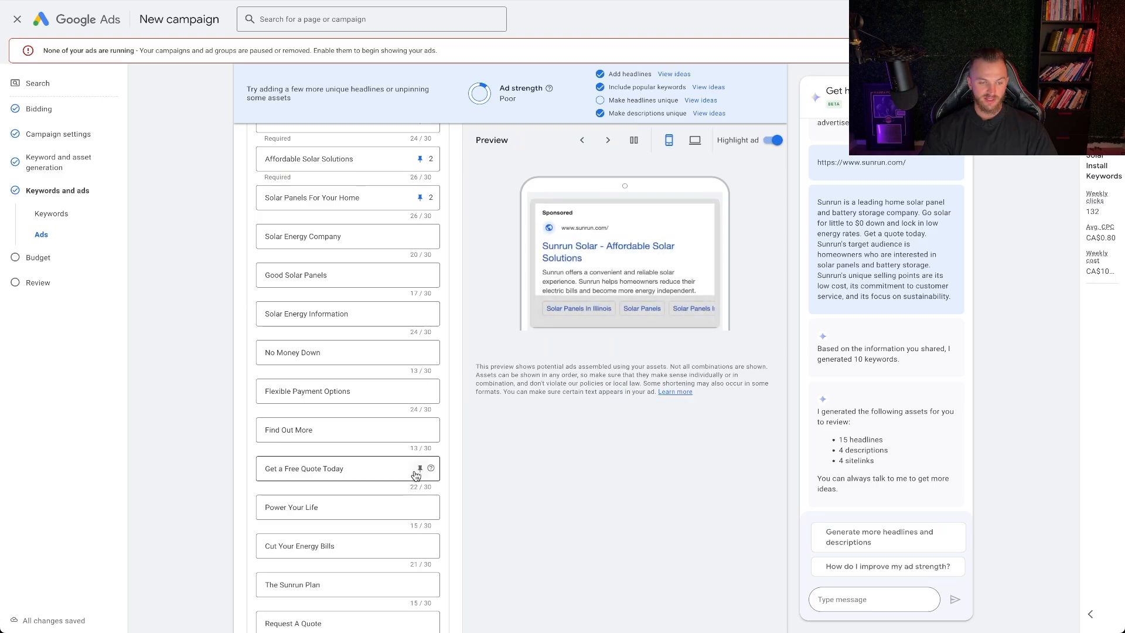
click(419, 468)
click(504, 414)
scroll(437, 469, down, 2)
click(420, 443)
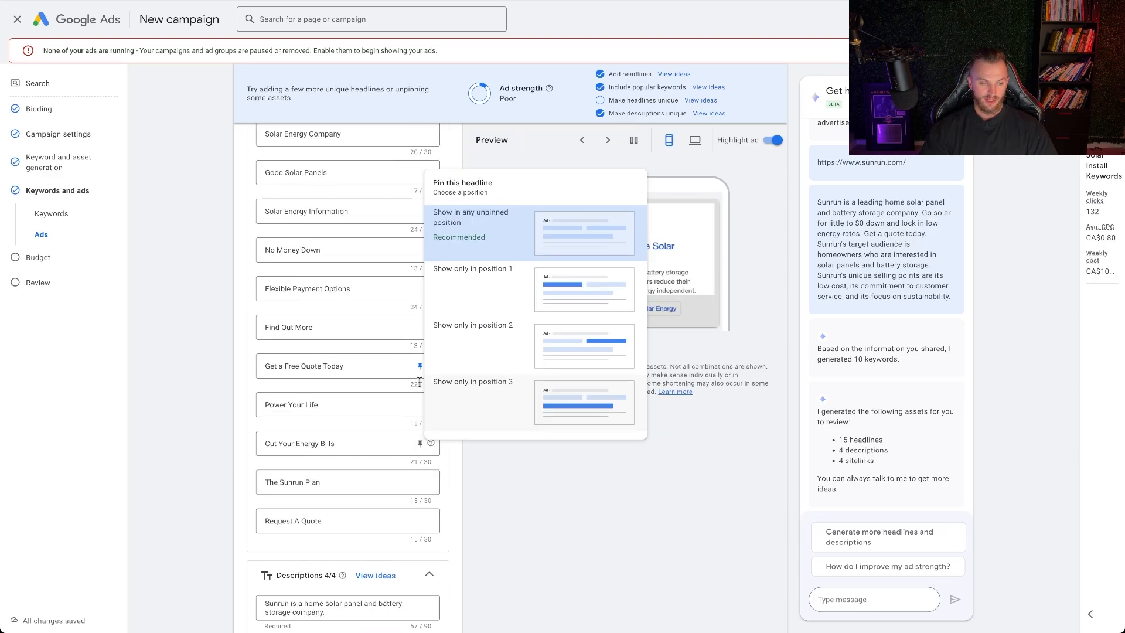
click(419, 331)
click(481, 547)
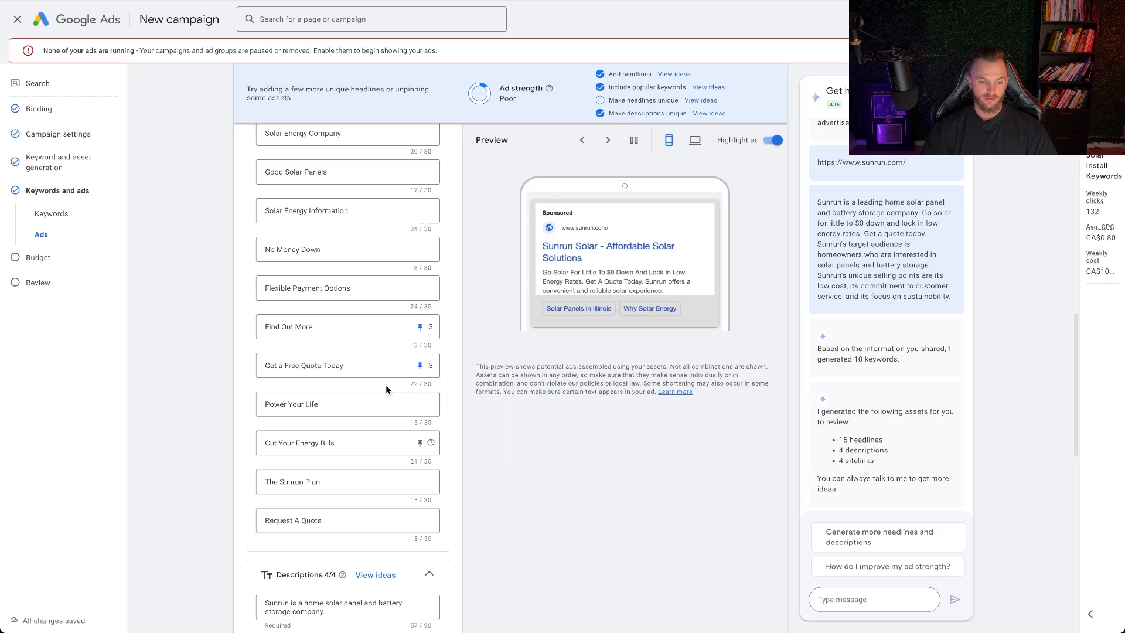
Remove the keyword "solar energy solutions" and its empty line from the ad group's keyword list
scroll(386, 384, down, 6)
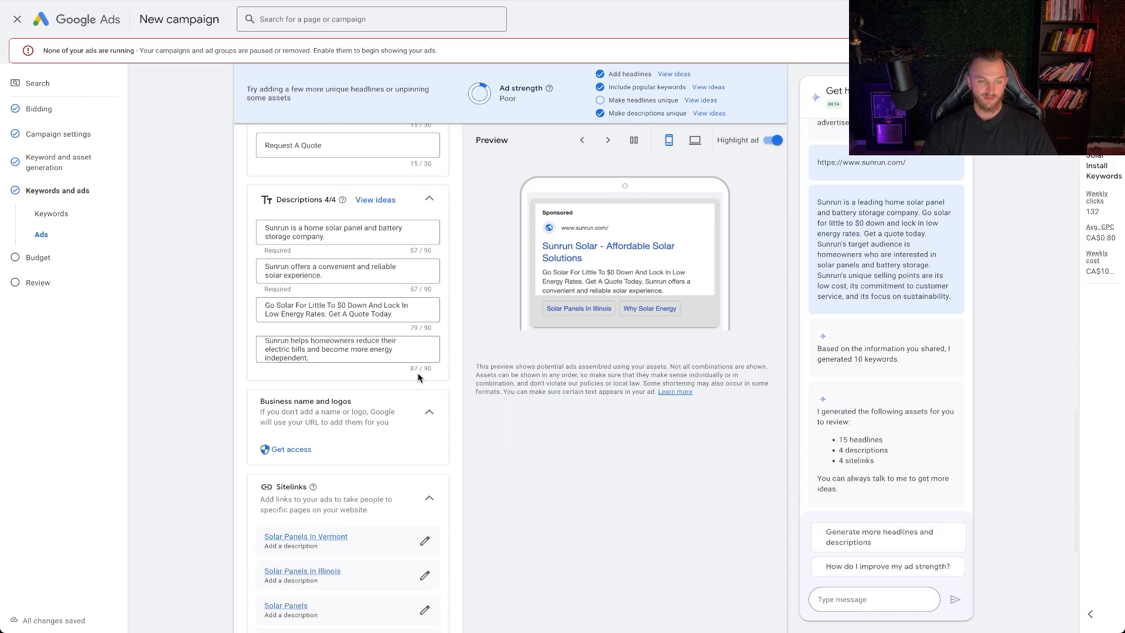
scroll(410, 405, up, 15)
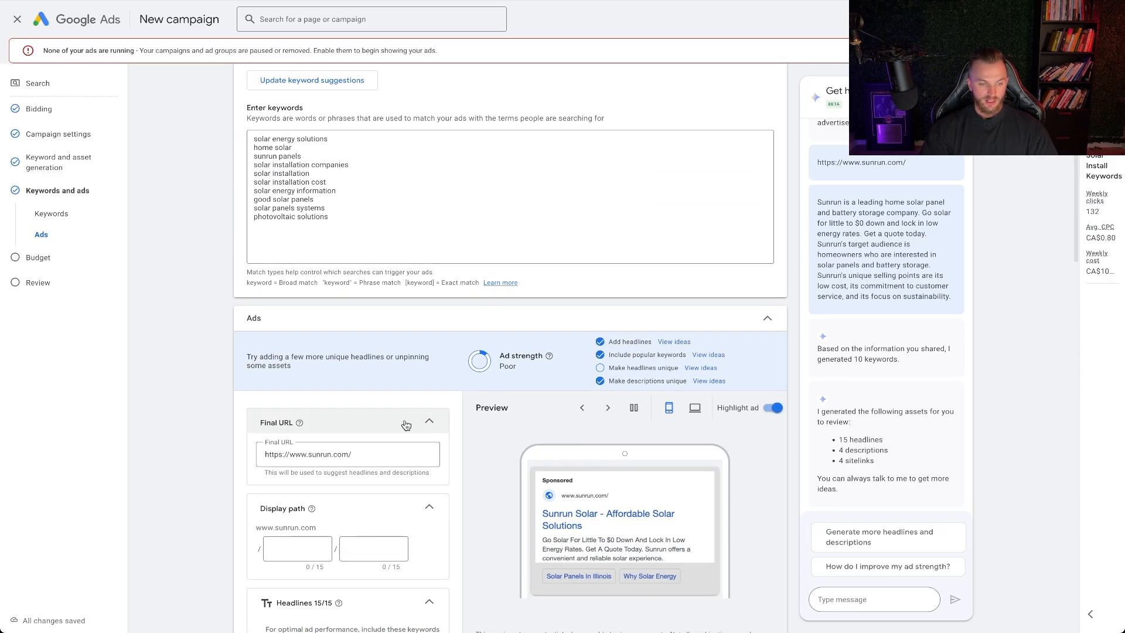
scroll(406, 404, up, 4)
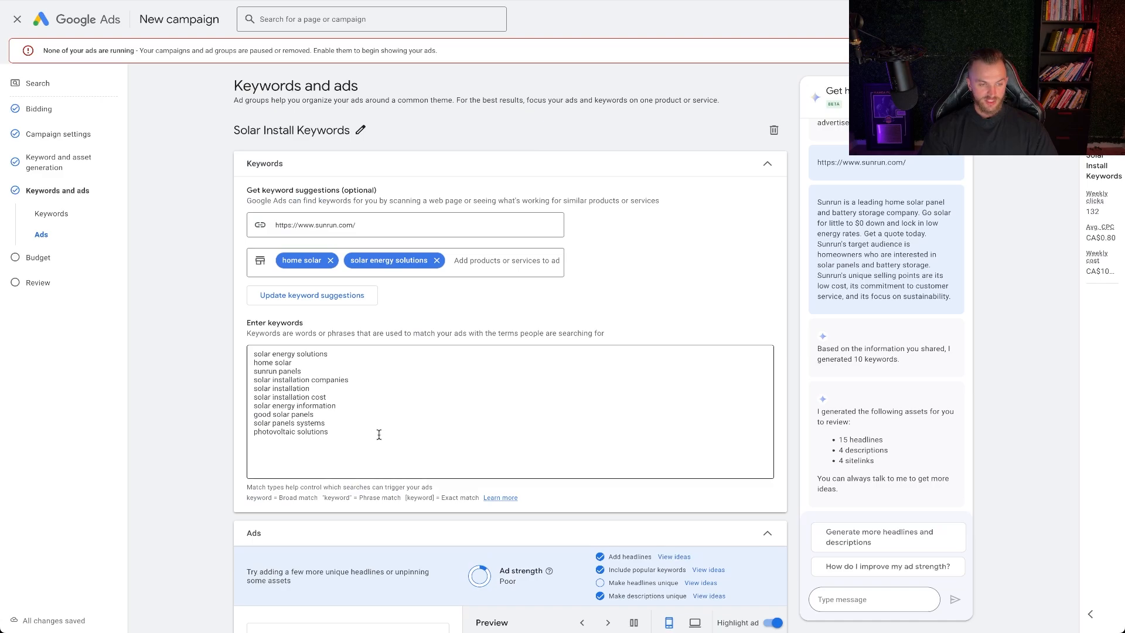
drag(379, 434, 249, 357)
click(250, 356)
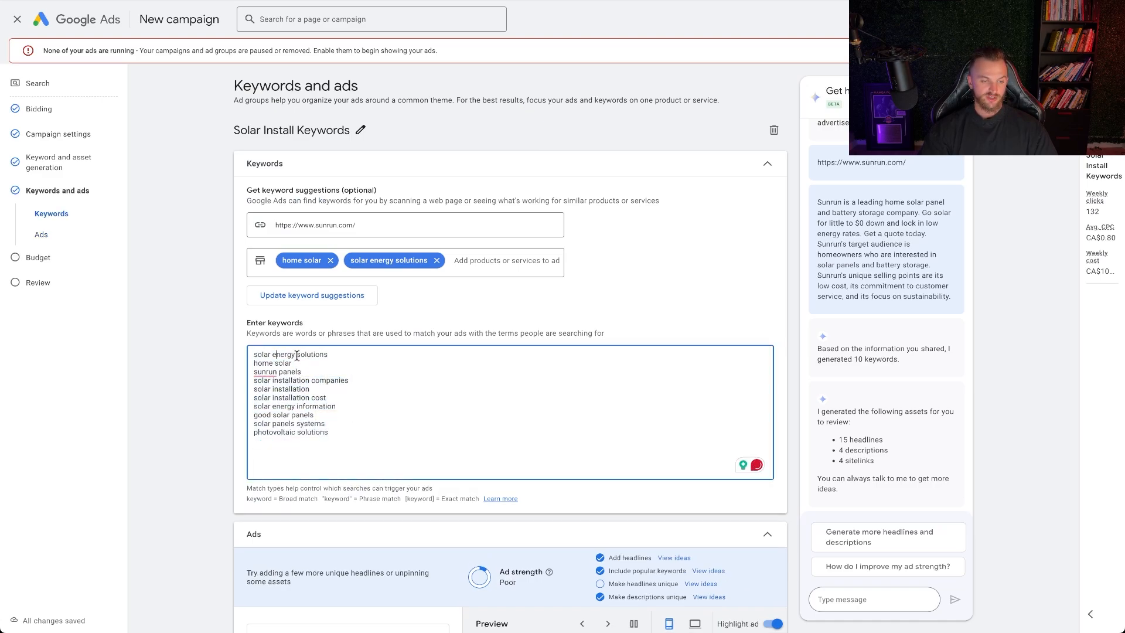
drag(337, 355, 205, 356)
key(BackSpace)
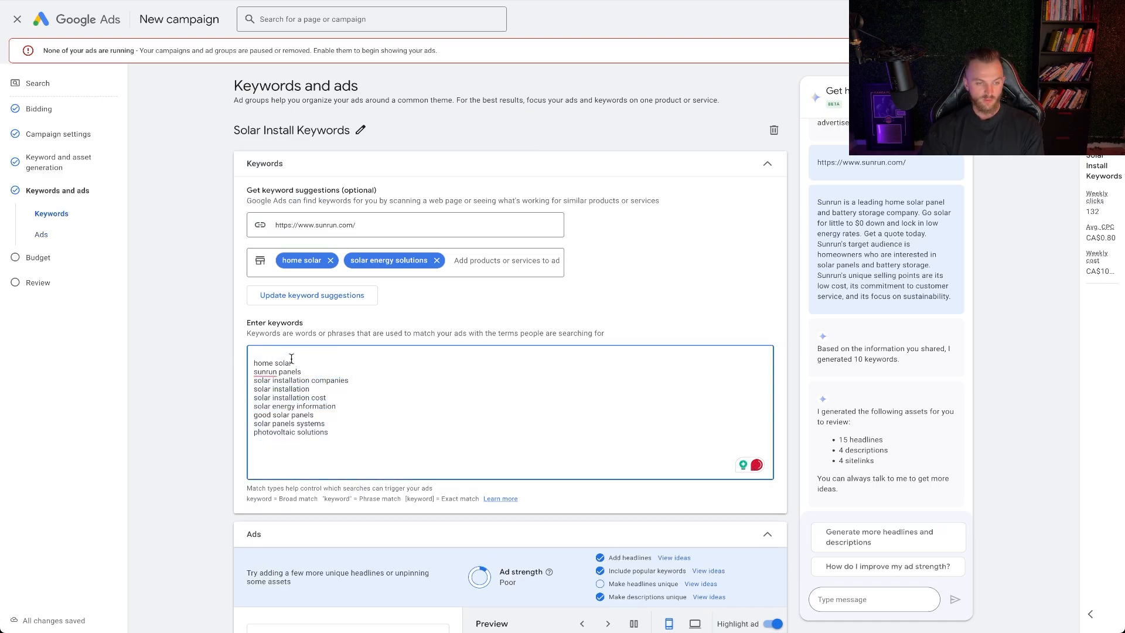
click(254, 363)
key(BackSpace)
Remove the brand keyword "sunrun panels" from the keyword list
drag(294, 356, 235, 360)
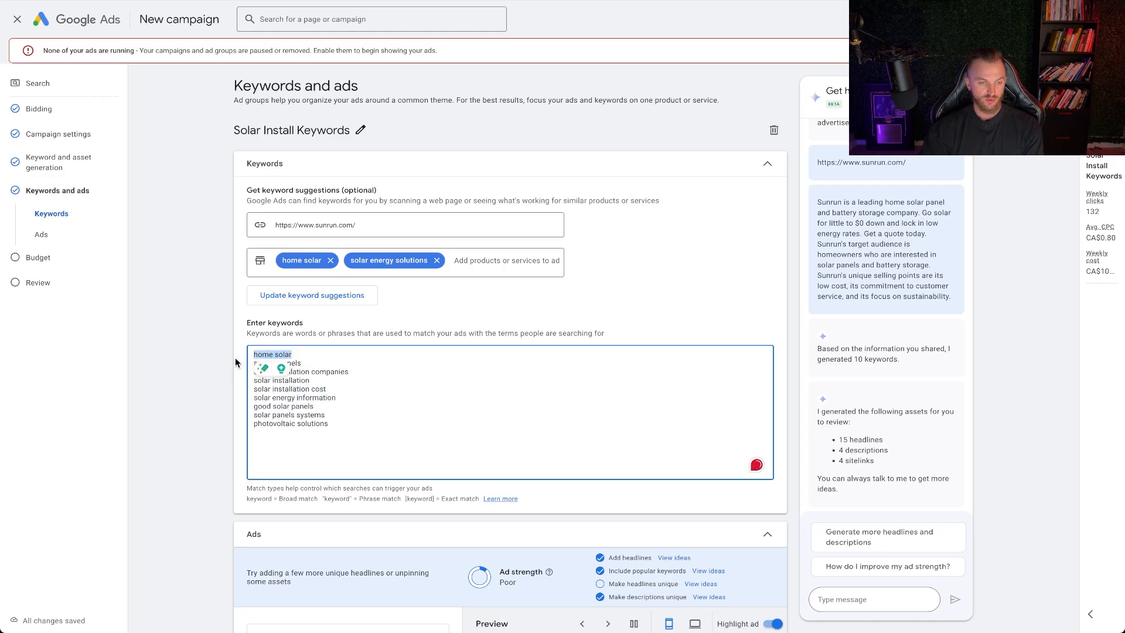
triple_click(316, 362)
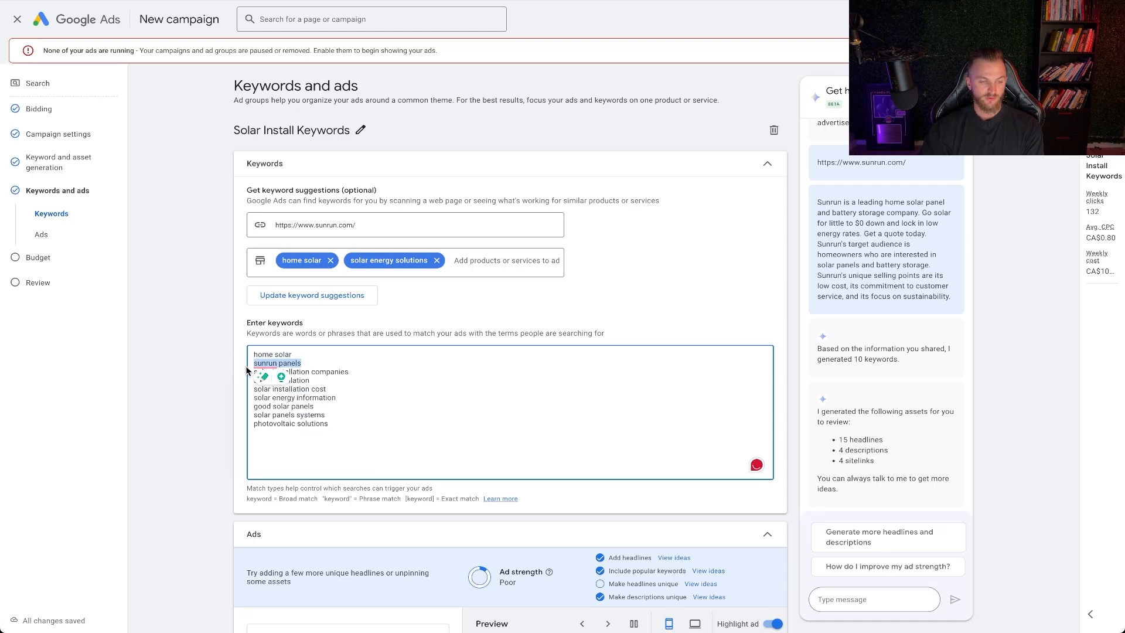
key(BackSpace)
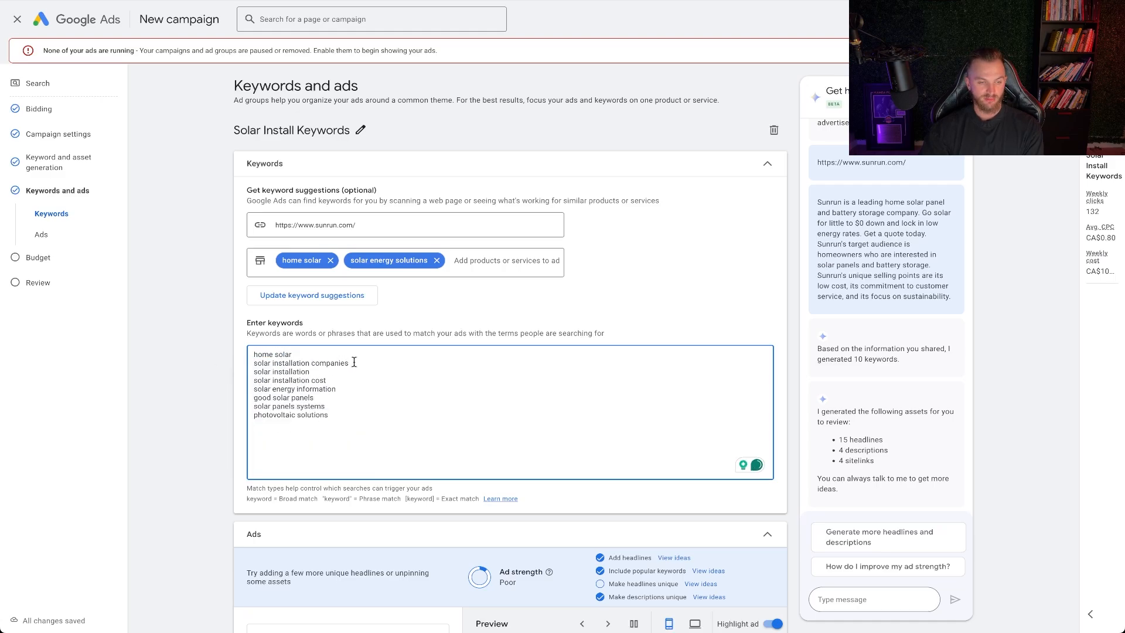
drag(358, 362, 229, 367)
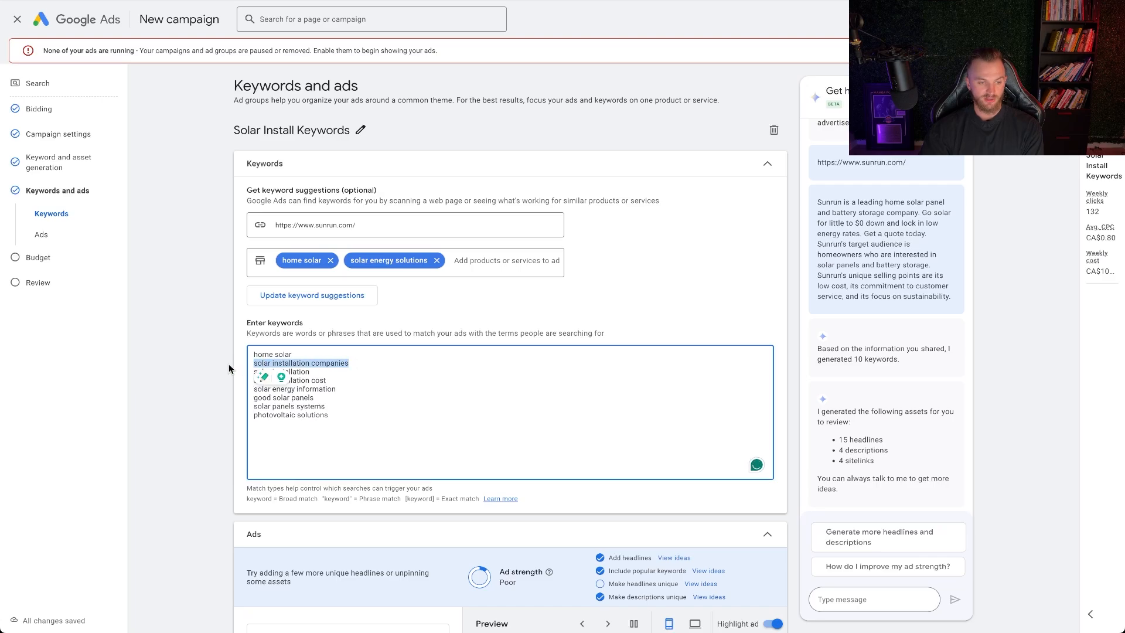
click(334, 370)
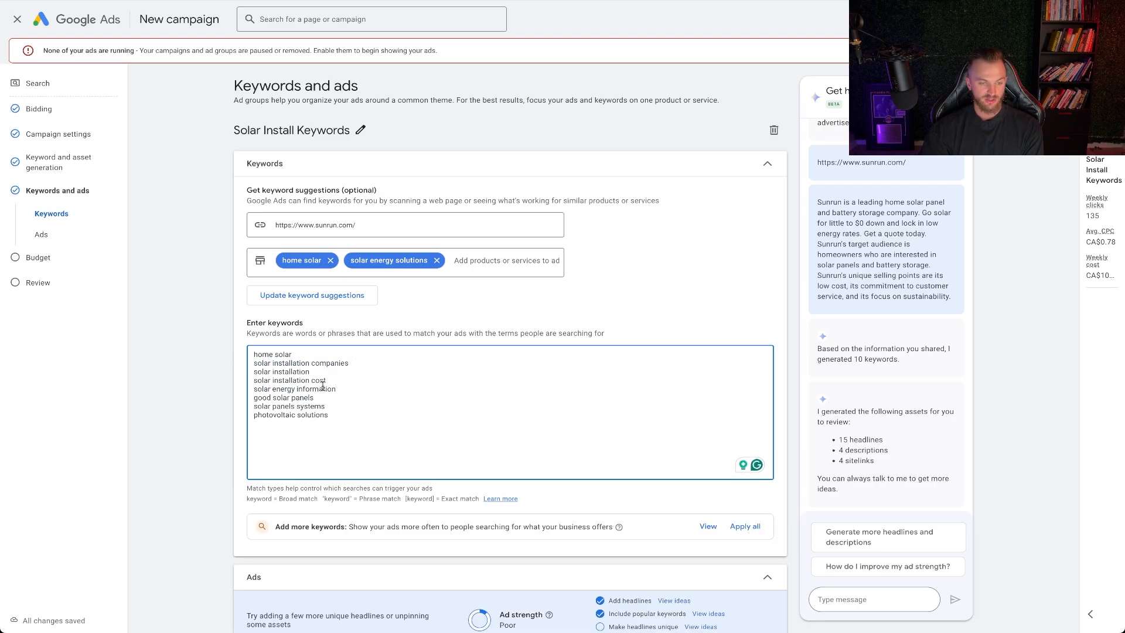
Remove the keywords "solar installation cost" and "solar energy information" from the list
drag(331, 380, 212, 385)
key(BackSpace)
key(BackSpace)
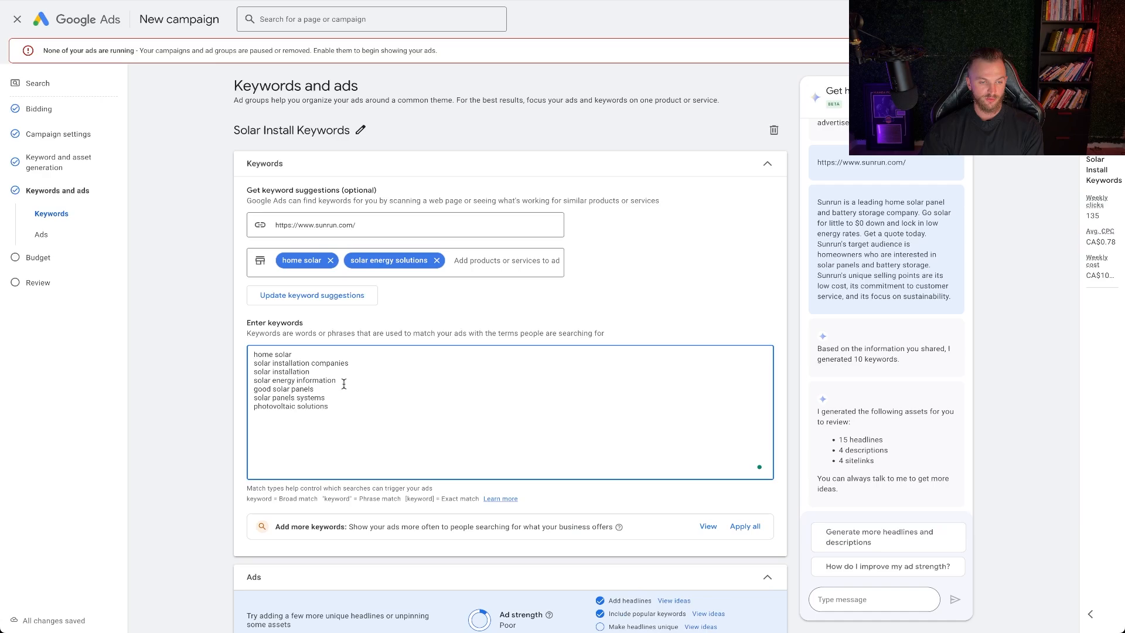
drag(339, 381, 259, 387)
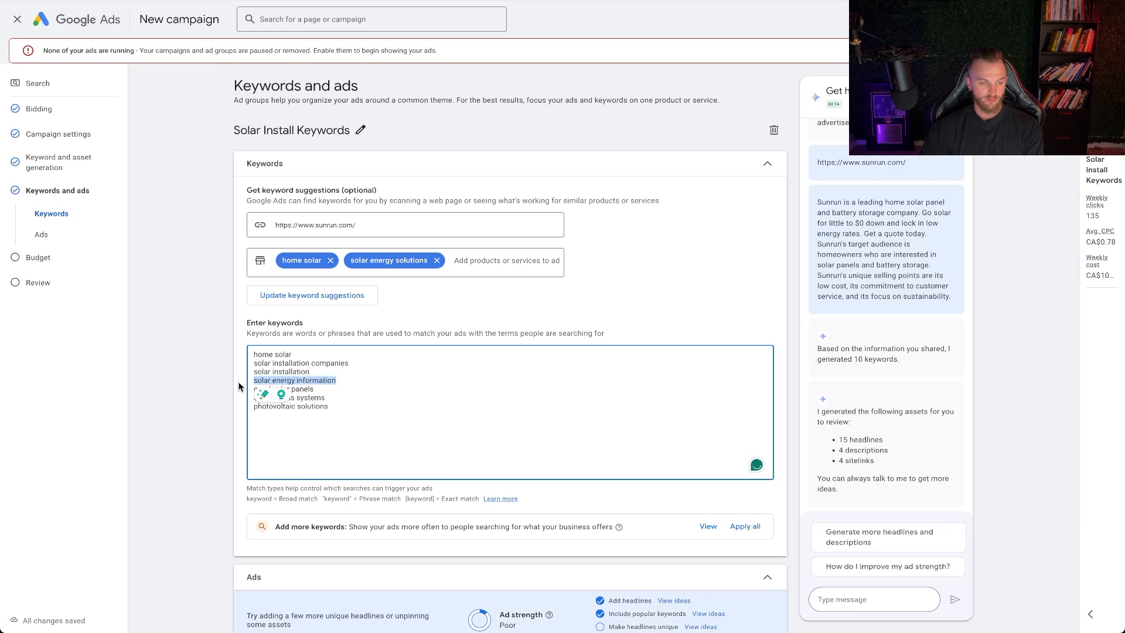
key(BackSpace)
key(BackSpace)
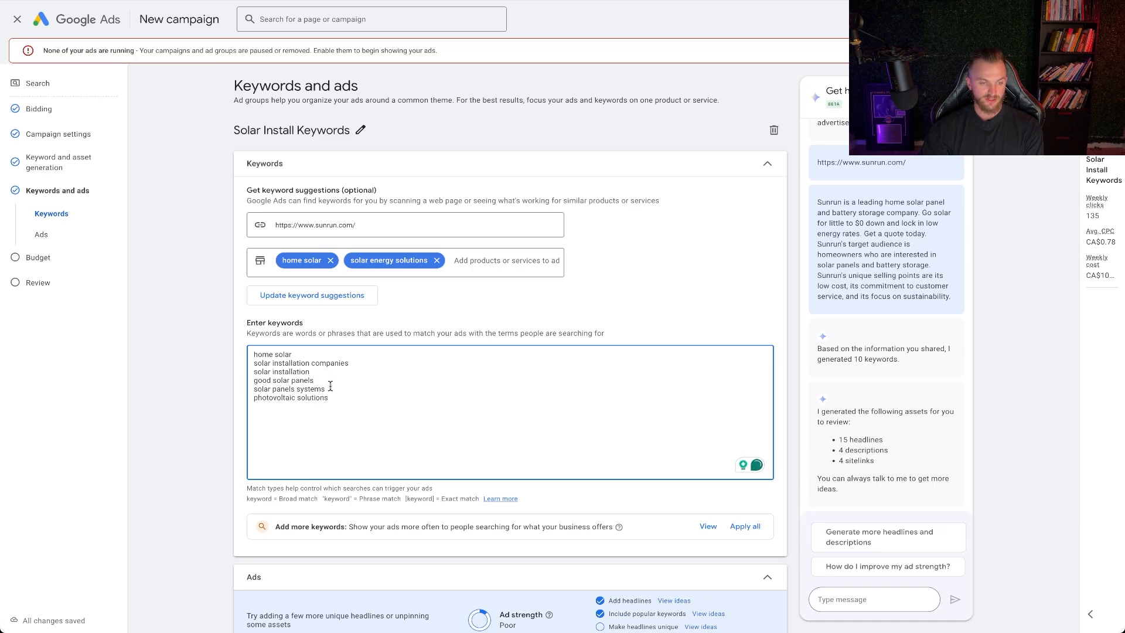
Remove the keywords "solar panels systems" and "photovoltaic solutions" from the list
drag(332, 389, 203, 392)
key(BackSpace)
key(BackSpace)
drag(304, 395, 243, 392)
key(BackSpace)
key(BackSpace)
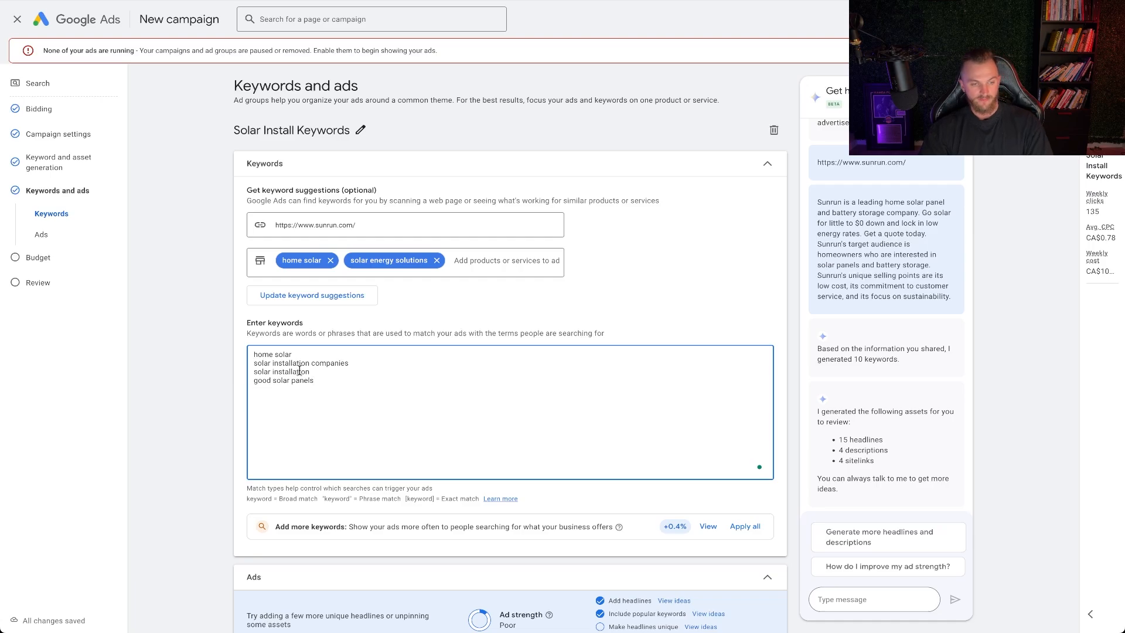
Replace the keyword "good solar panels" with "solar install near me", all in lowercase
drag(327, 374, 245, 370)
click(273, 354)
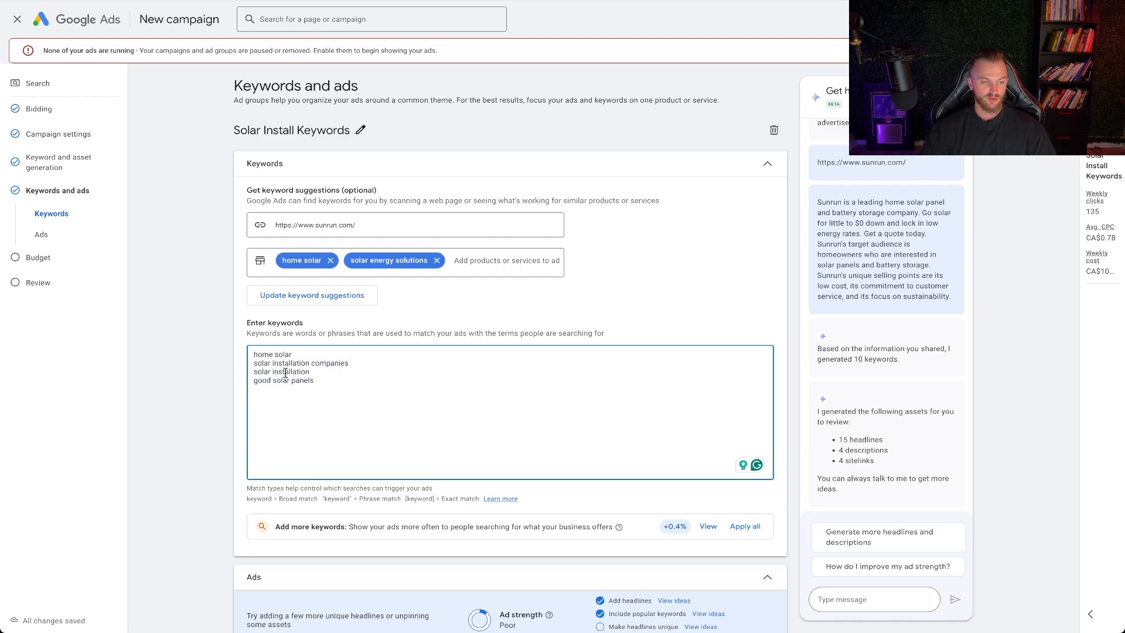
click(323, 380)
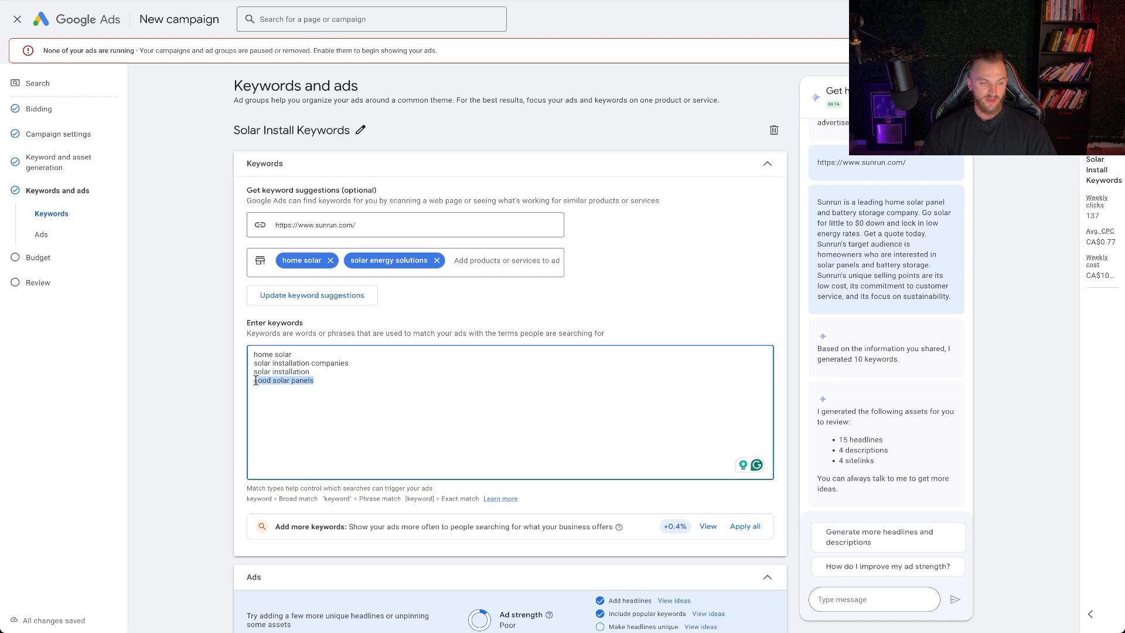
text(Solar install near me)
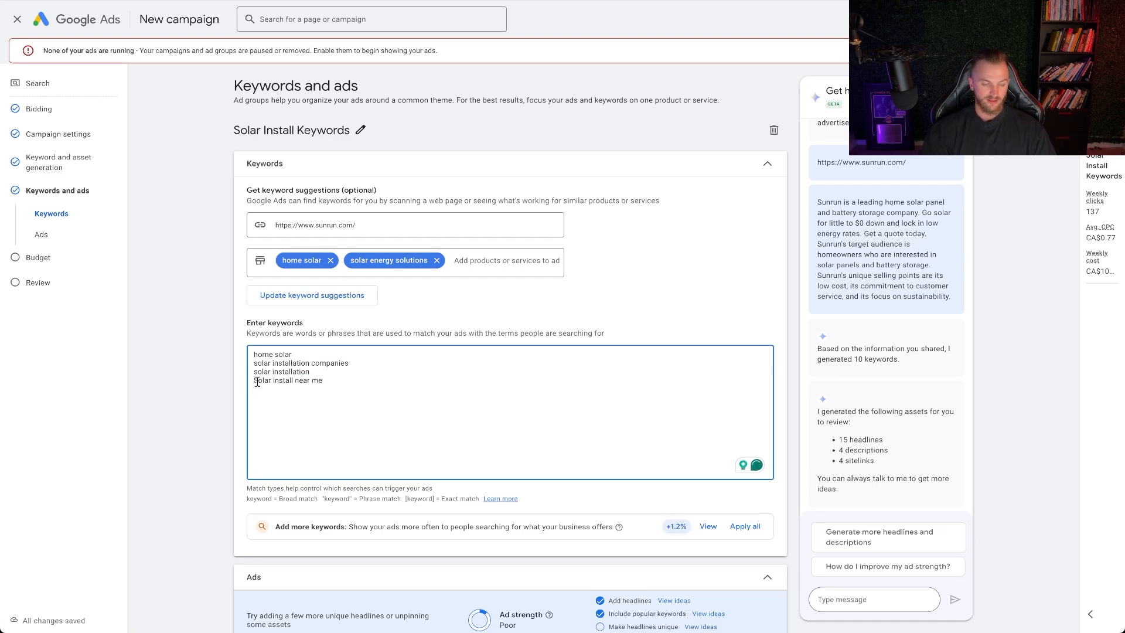
text(s)
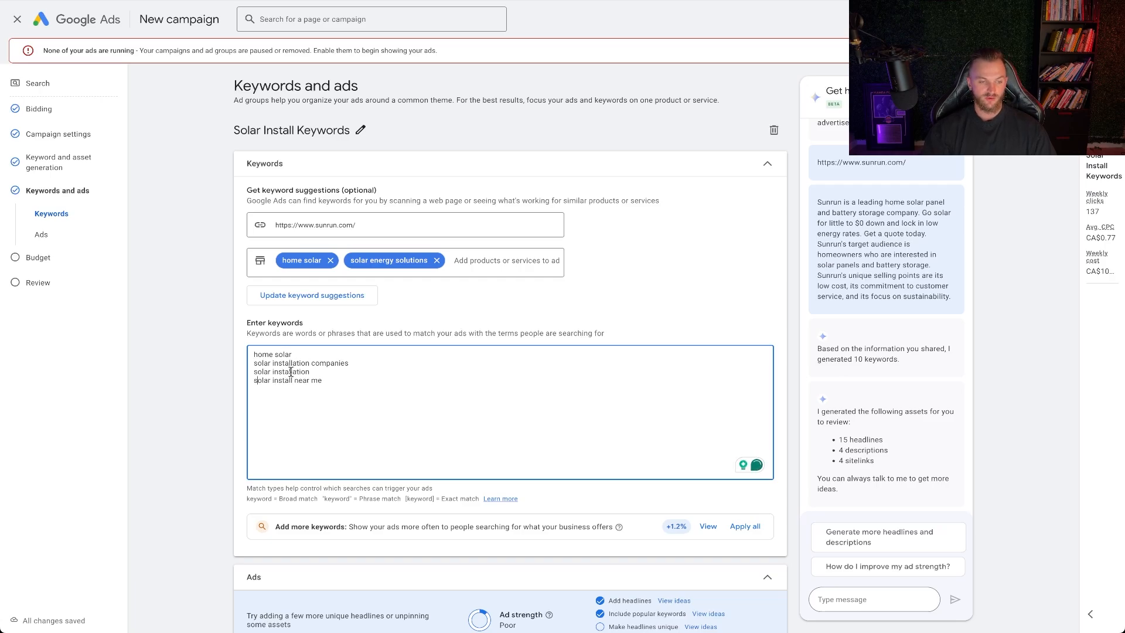
Check the remaining solar keywords against the ad strength rating, the suggested headline keywords and the pinned headlines
drag(326, 372, 216, 376)
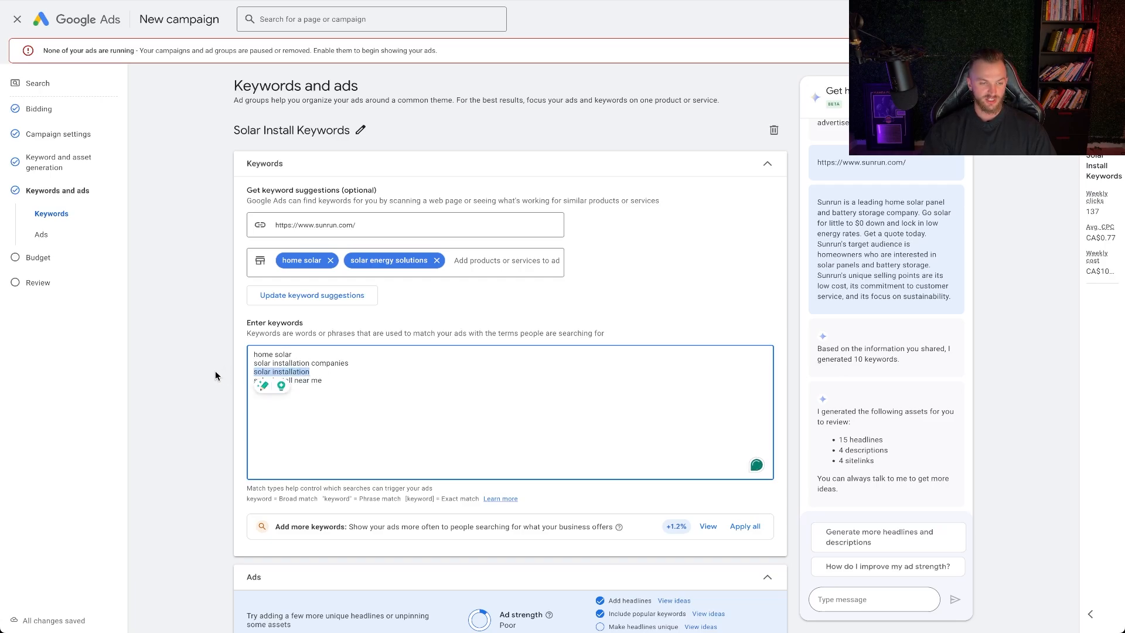
double_click(278, 354)
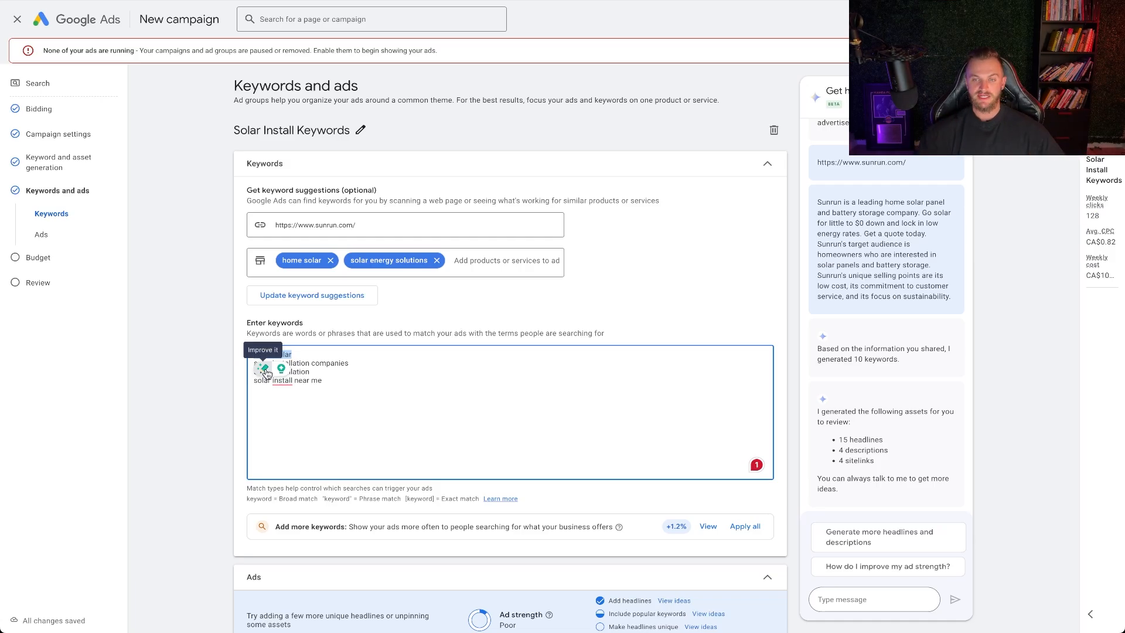
scroll(485, 337, down, 3)
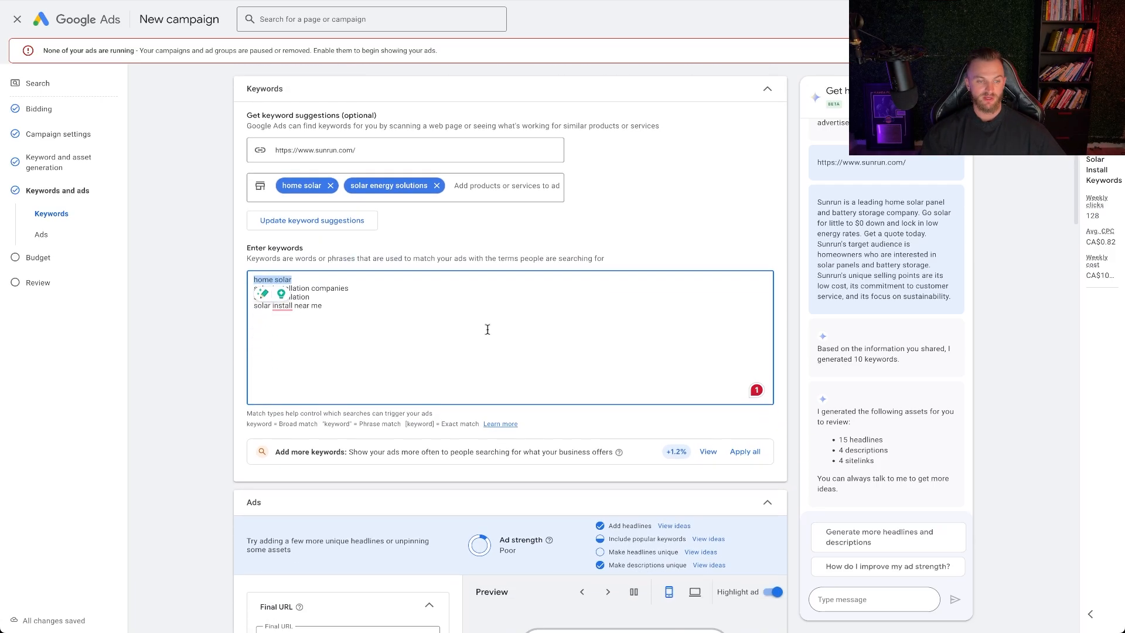
scroll(441, 311, down, 4)
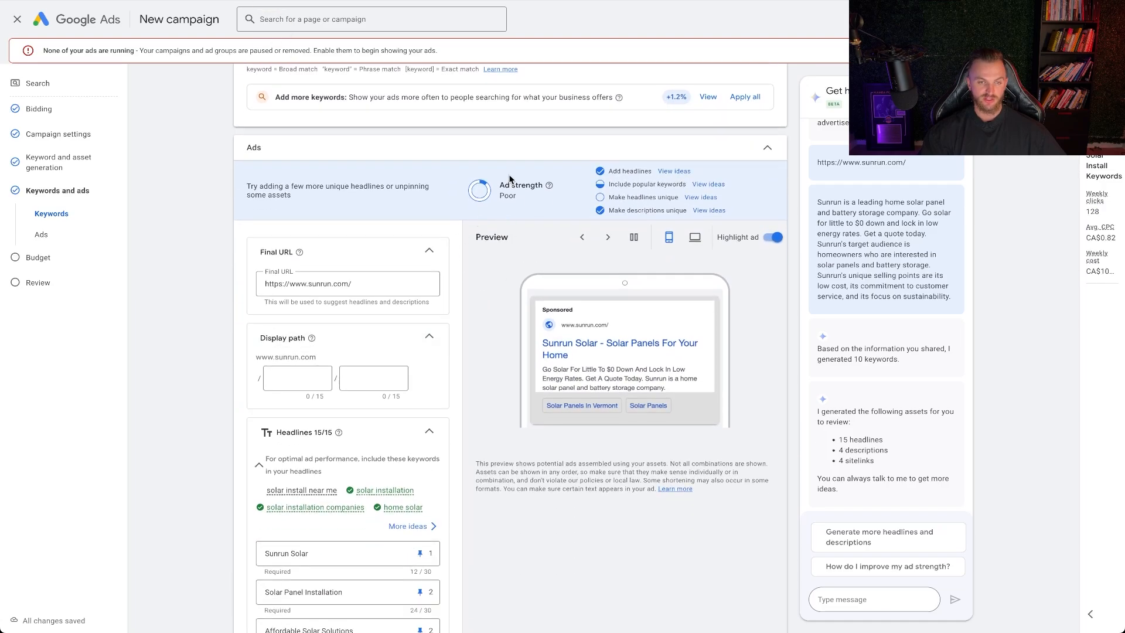
scroll(463, 410, down, 2)
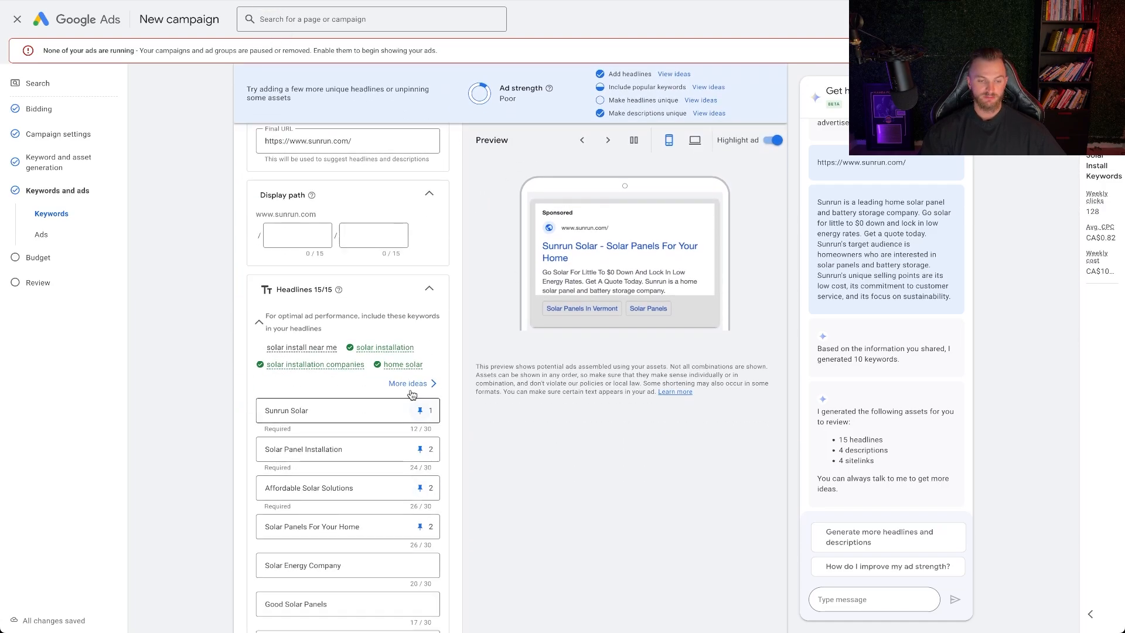
scroll(409, 388, down, 3)
scroll(408, 390, up, 2)
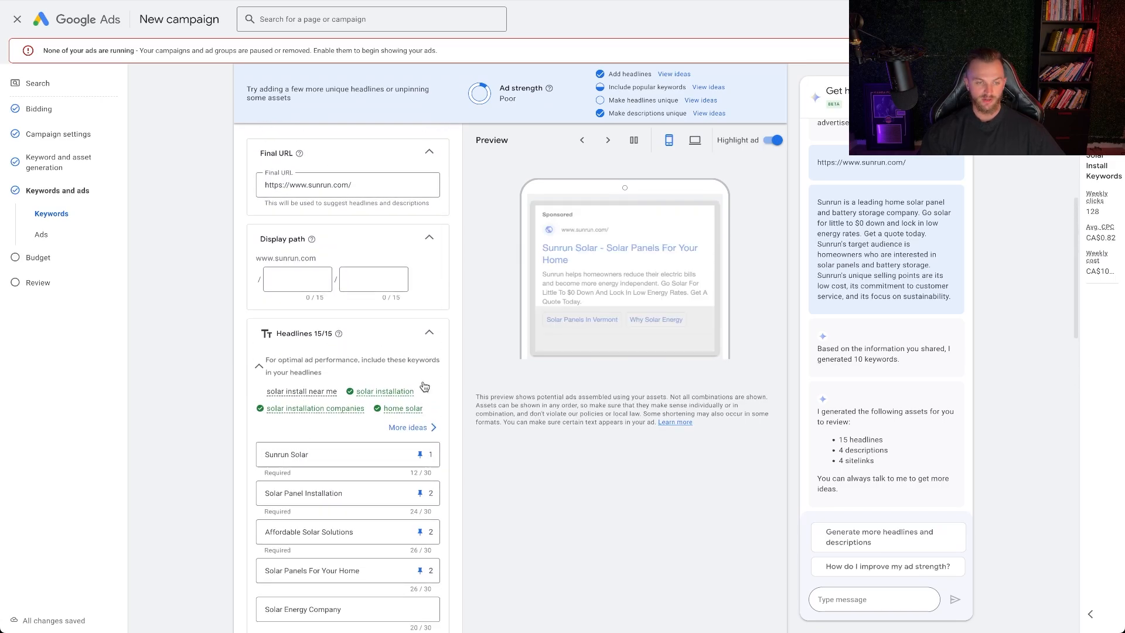
scroll(425, 363, down, 6)
scroll(426, 363, up, 4)
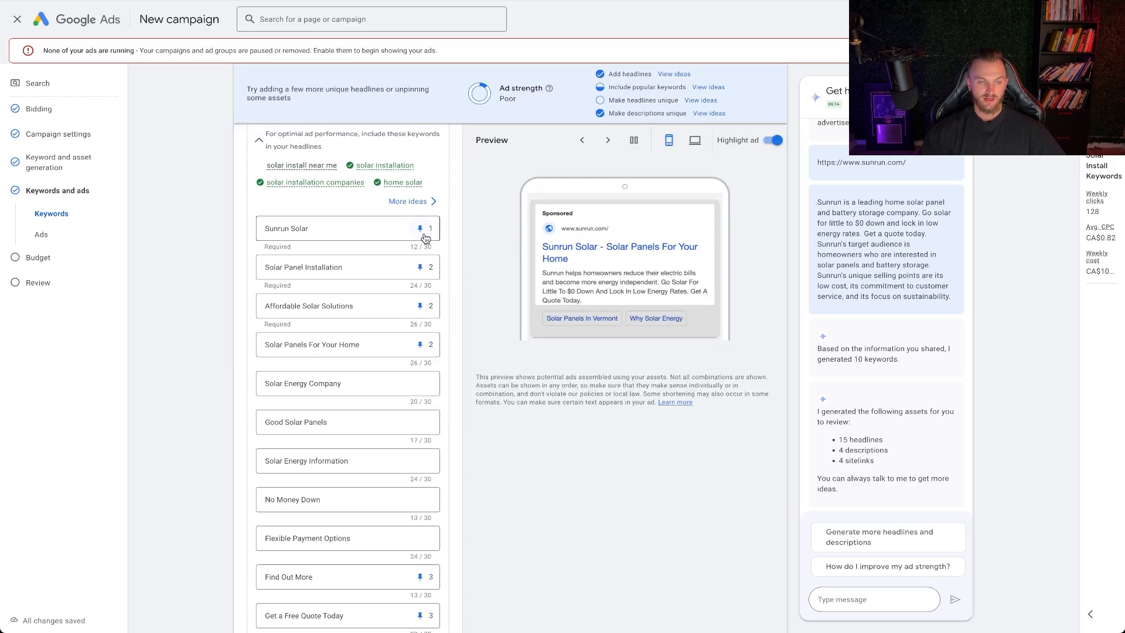
Unpin the headlines "Sunrun Solar", "Solar Panel Installation", "Affordable Solar Solutions" and "Solar Panels For Your Home" so they show in any unpinned position
click(423, 235)
click(462, 275)
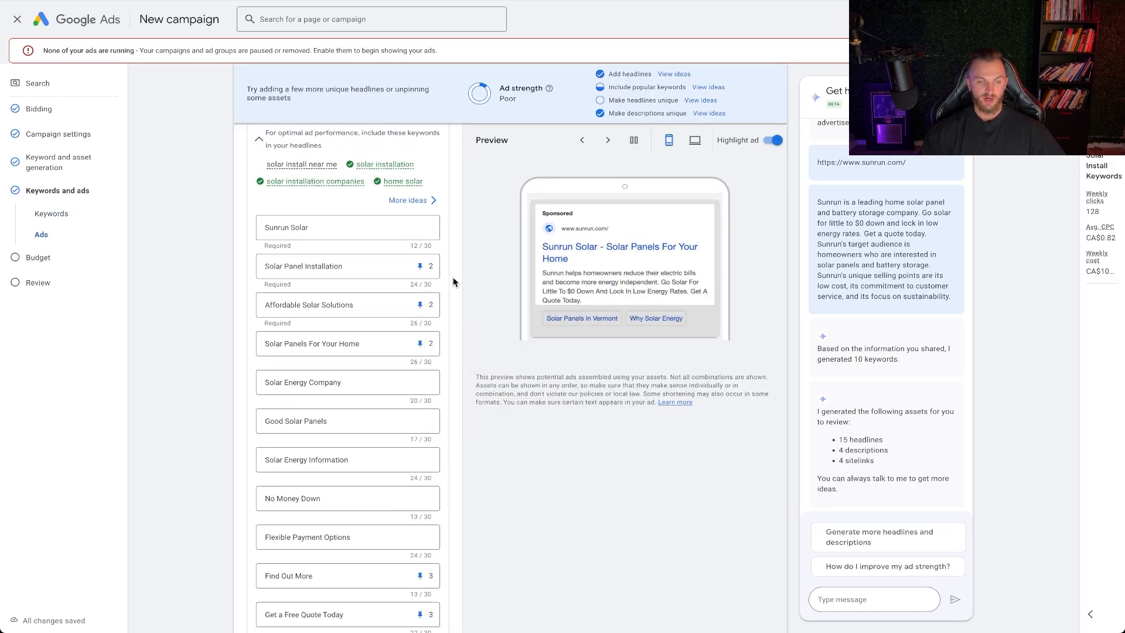
click(423, 264)
click(463, 317)
click(419, 304)
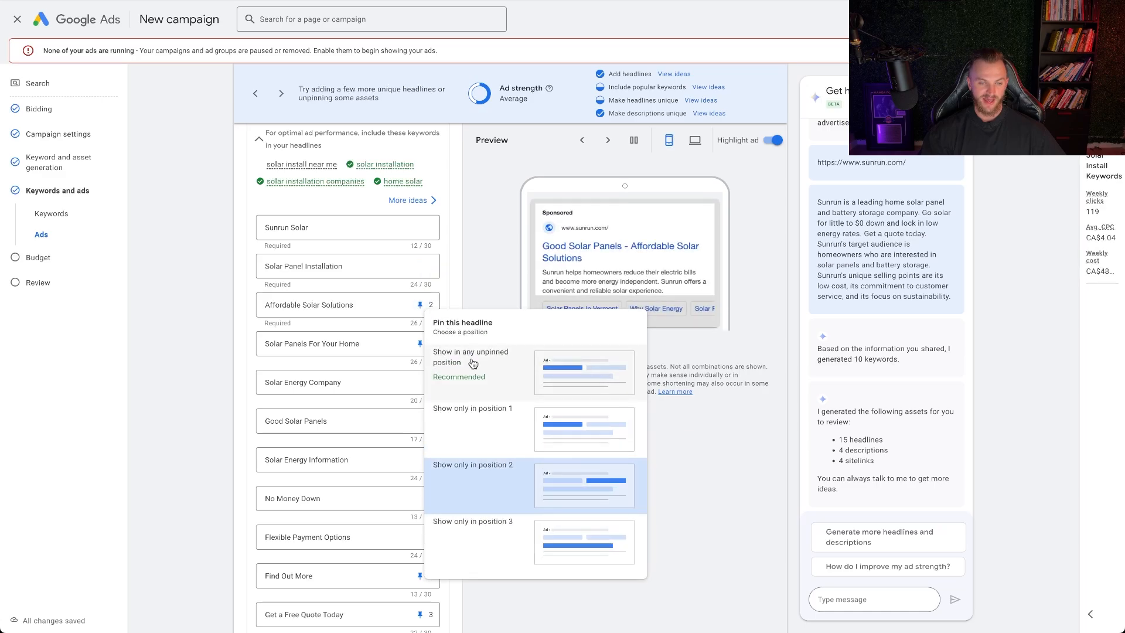
click(472, 364)
click(420, 343)
click(469, 321)
Unpin the headlines "Find Out More" and "Get a Free Quote Today" so they show in any unpinned position
scroll(425, 410, down, 2)
click(420, 462)
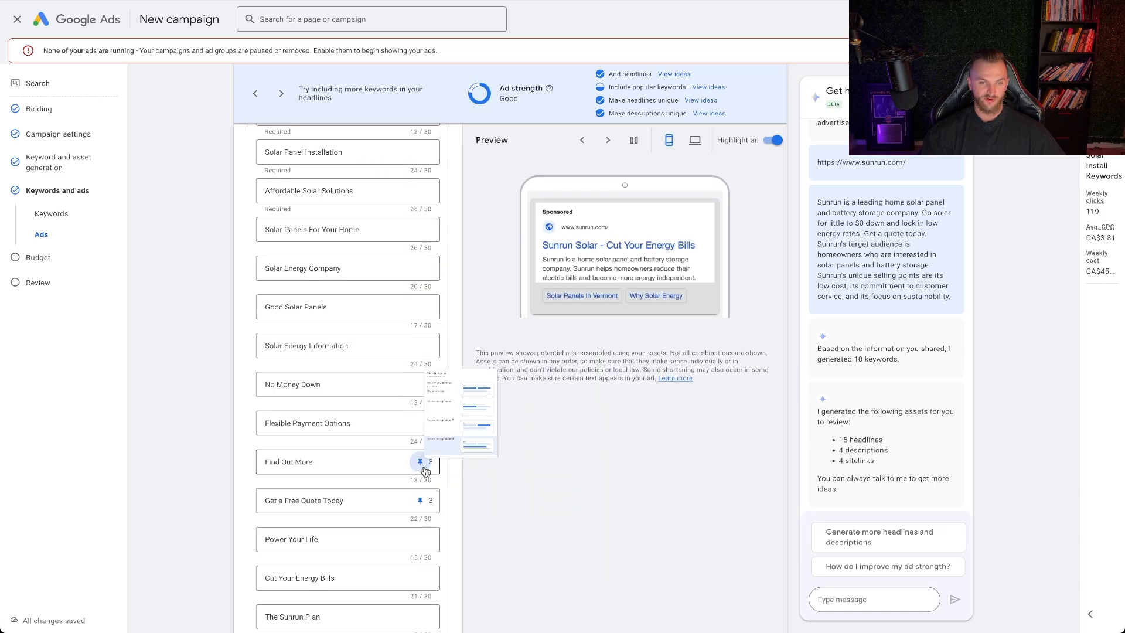
click(468, 240)
click(419, 501)
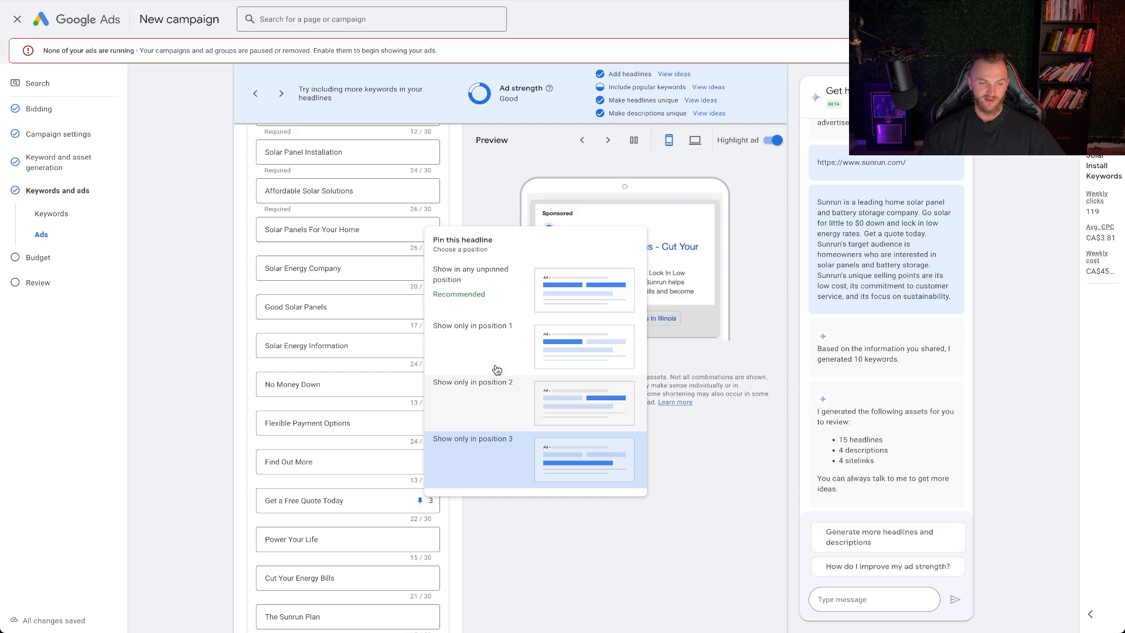
click(467, 287)
Replace the headline "Good Solar Panels" with "Solar Install Near You" to cover the unused keyword "solar install near me"
scroll(397, 439, up, 4)
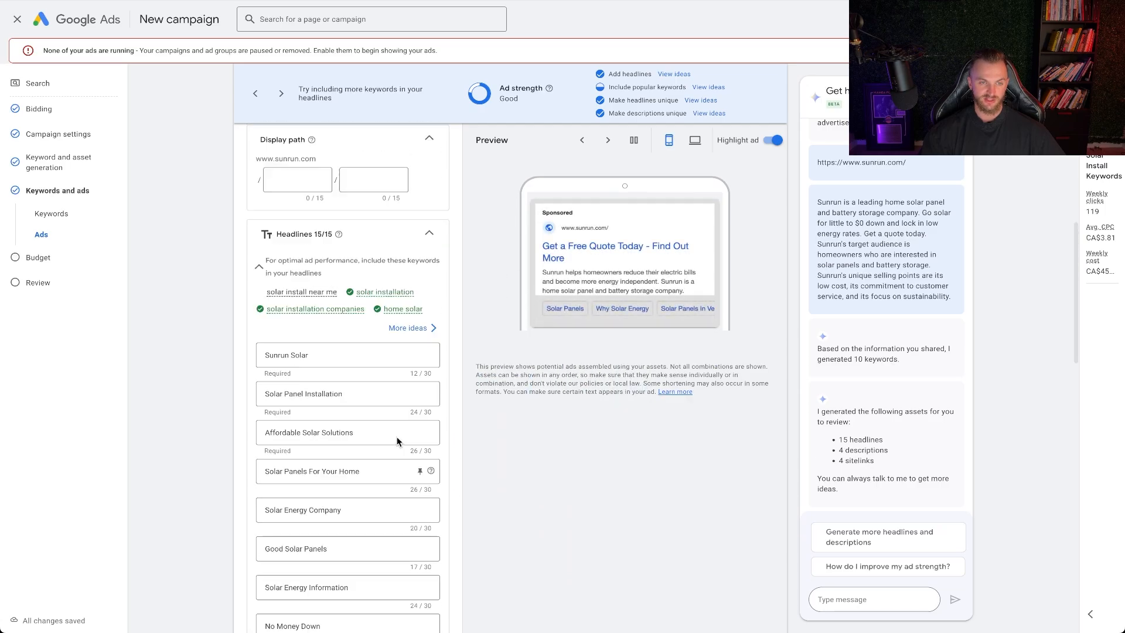
scroll(396, 437, up, 3)
mouse_move(331, 450)
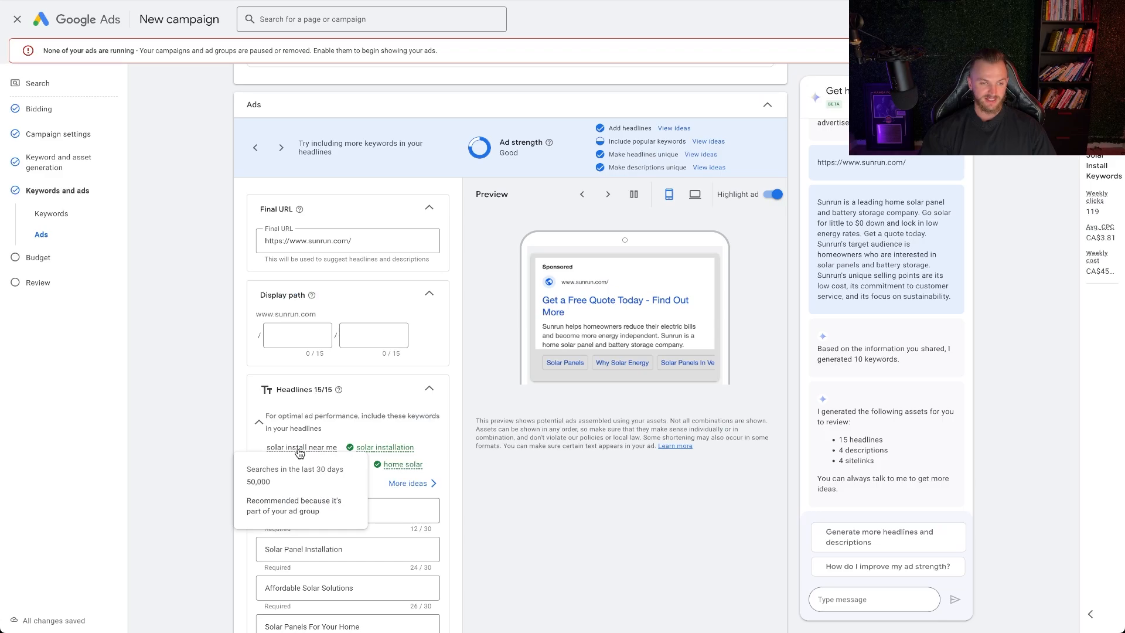
scroll(300, 452, up, 6)
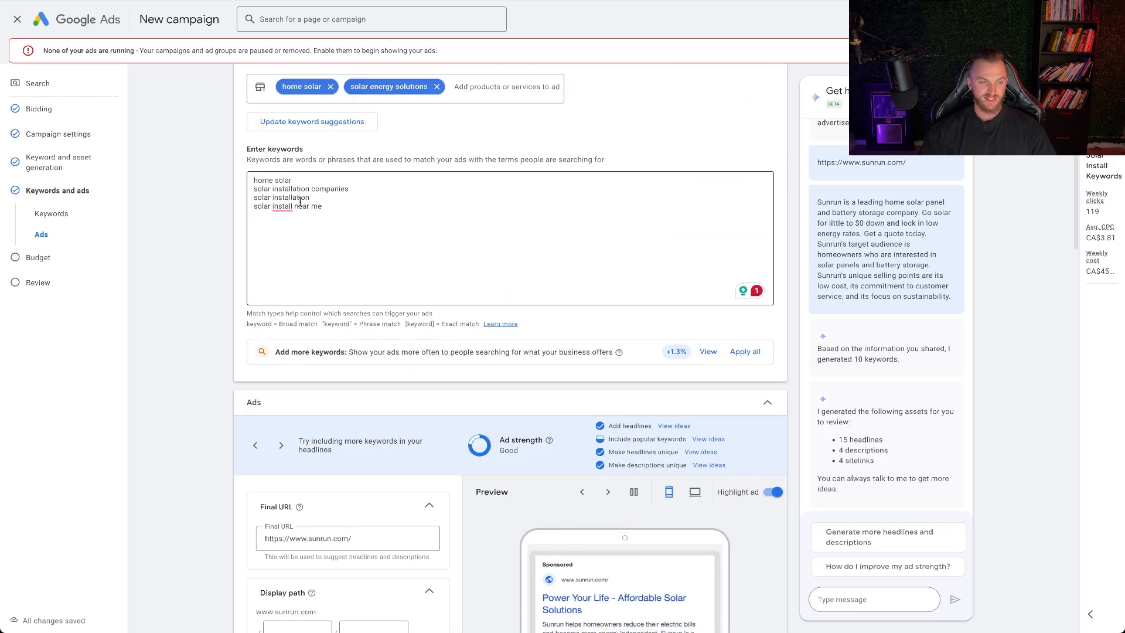
scroll(342, 459, down, 6)
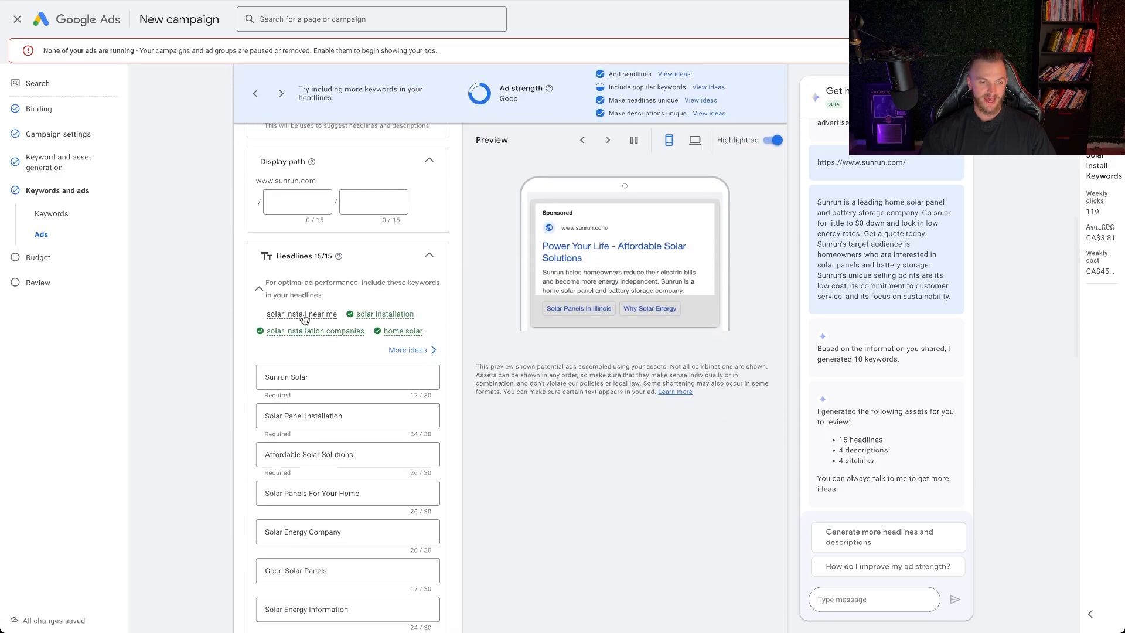
mouse_move(304, 320)
scroll(351, 511, down, 2)
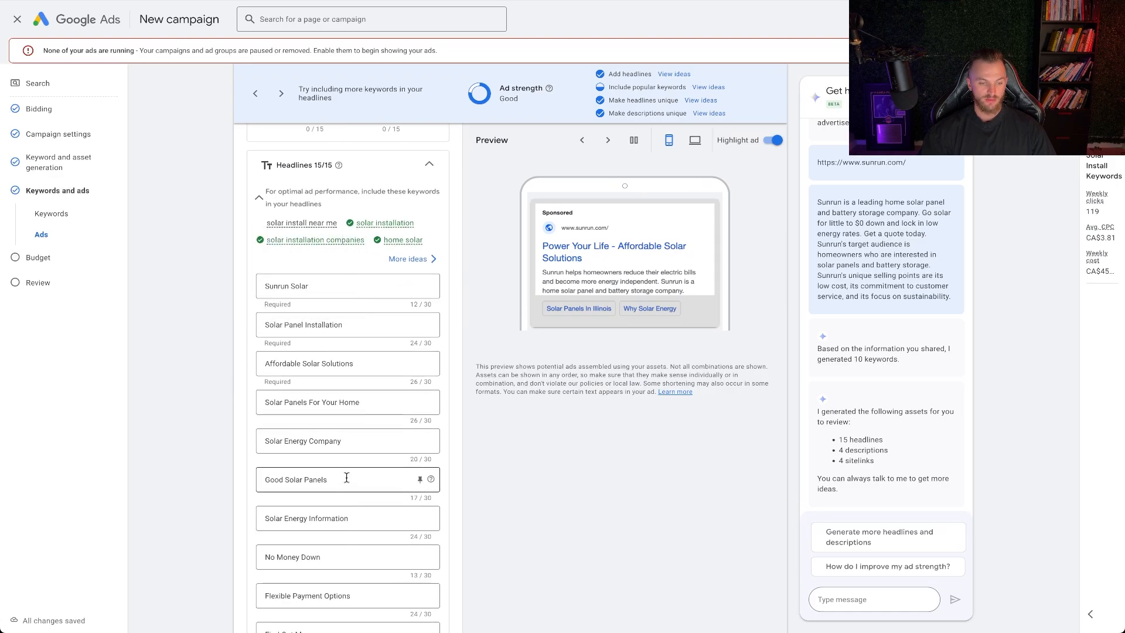
drag(346, 479, 229, 482)
text(Sol)
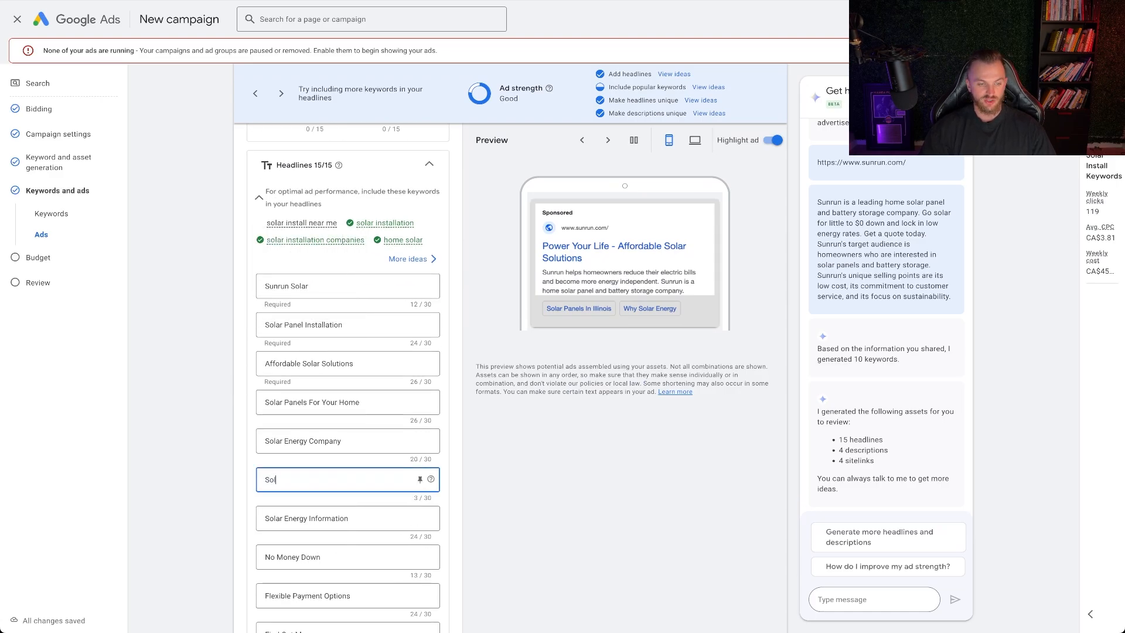
text(ar Install Near You)
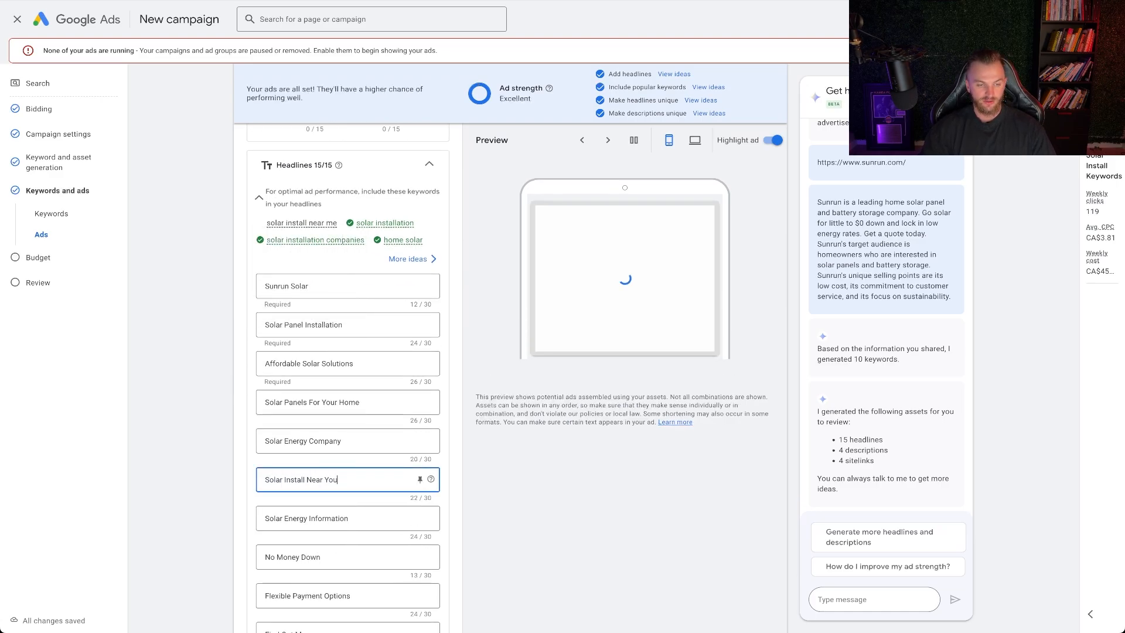
click(310, 244)
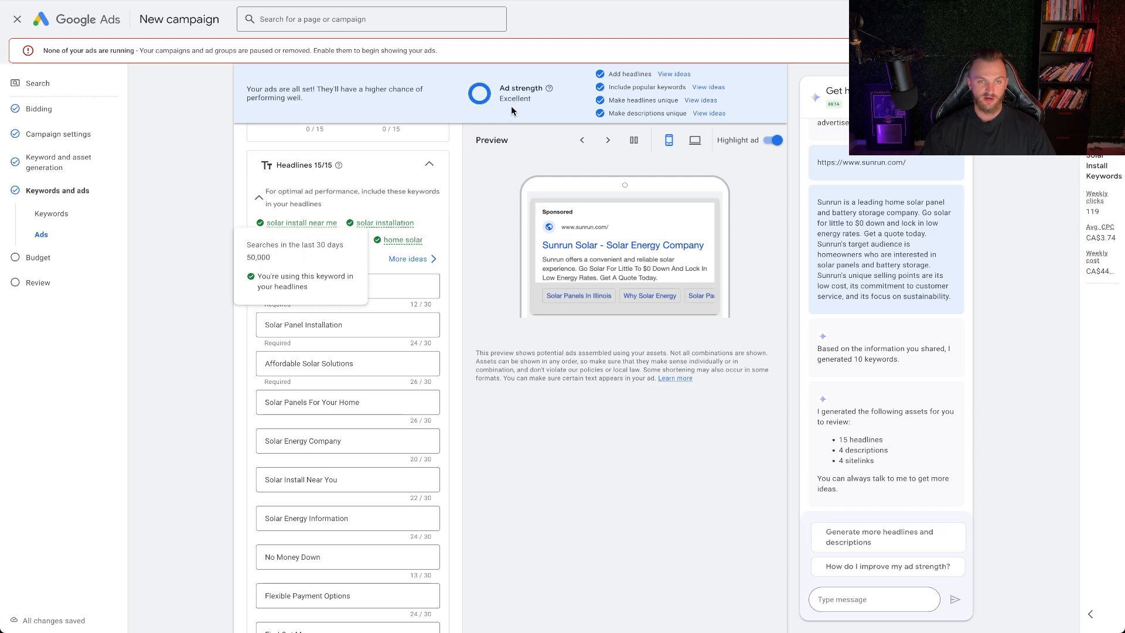
Review the ad group's keywords, headlines, final URL, sitelinks and callouts for consistency
scroll(406, 389, down, 15)
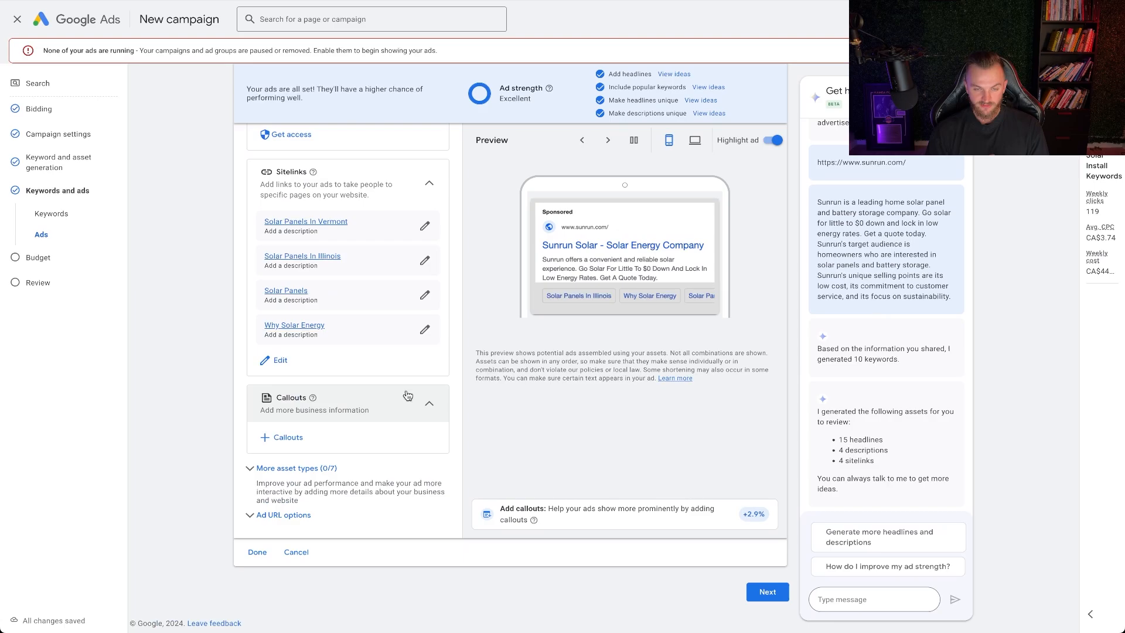
scroll(408, 394, up, 20)
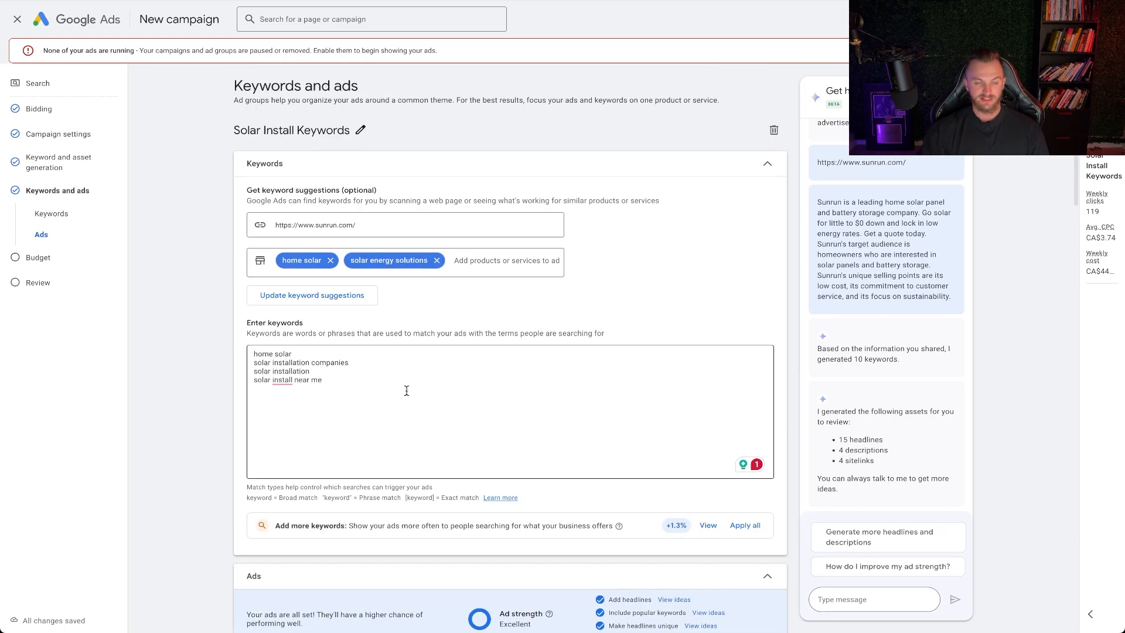
scroll(407, 391, down, 20)
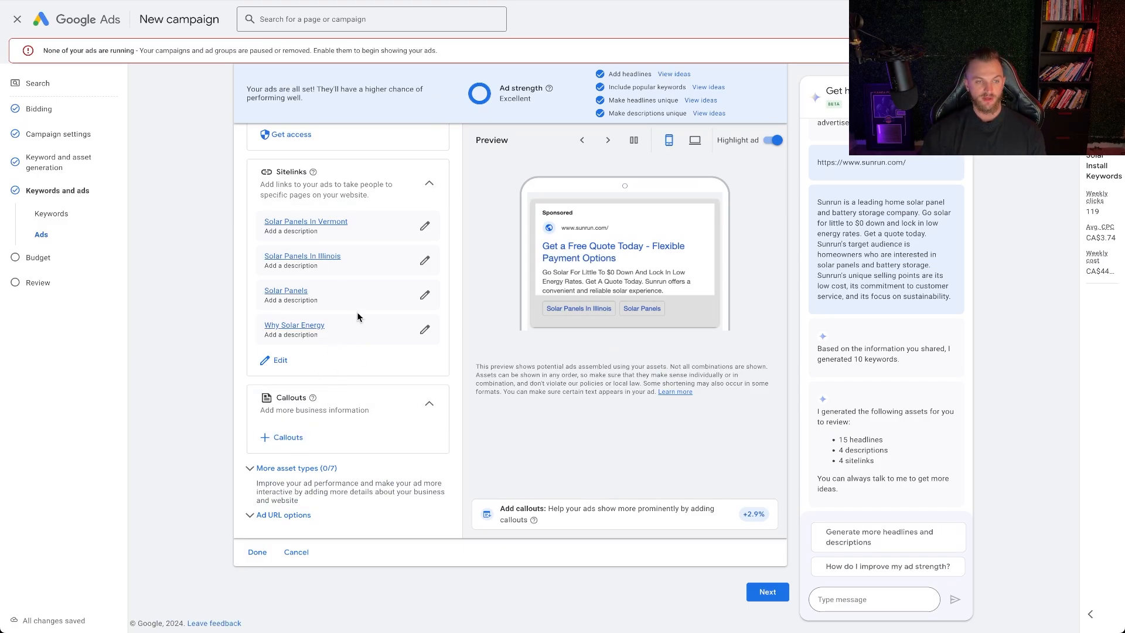
scroll(357, 312, up, 10)
scroll(330, 306, up, 5)
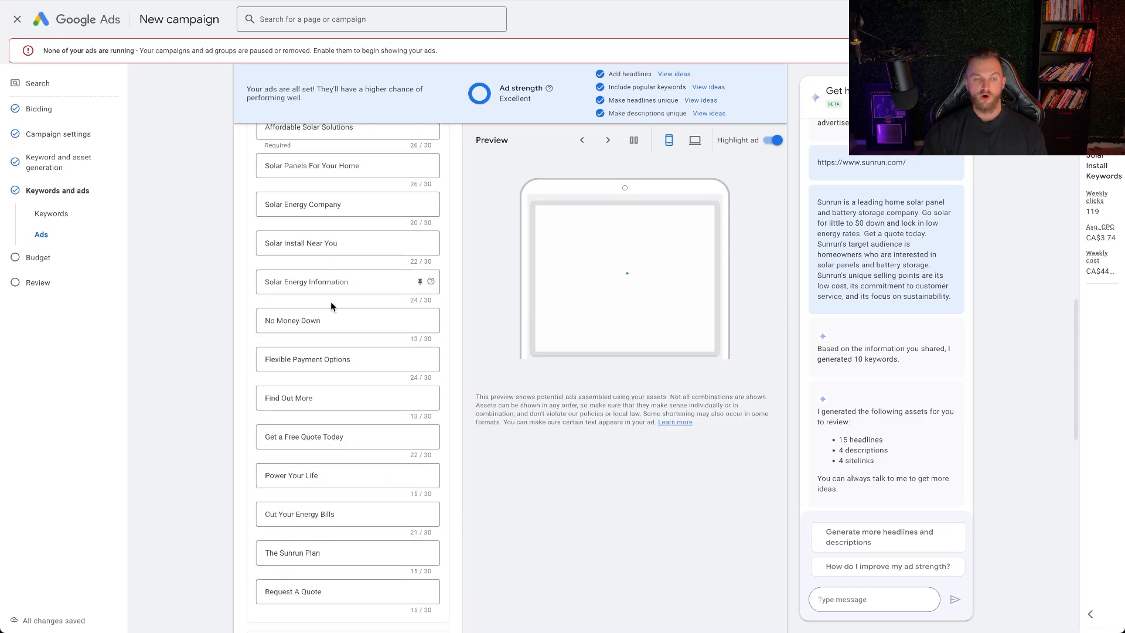
scroll(339, 305, up, 8)
scroll(343, 305, up, 3)
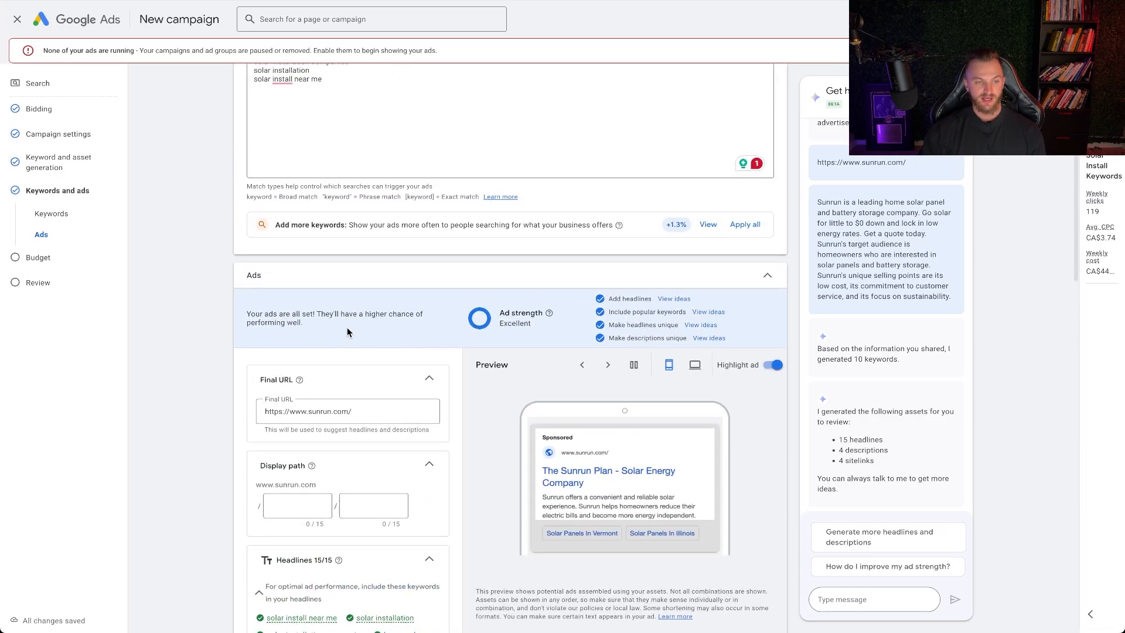
click(364, 410)
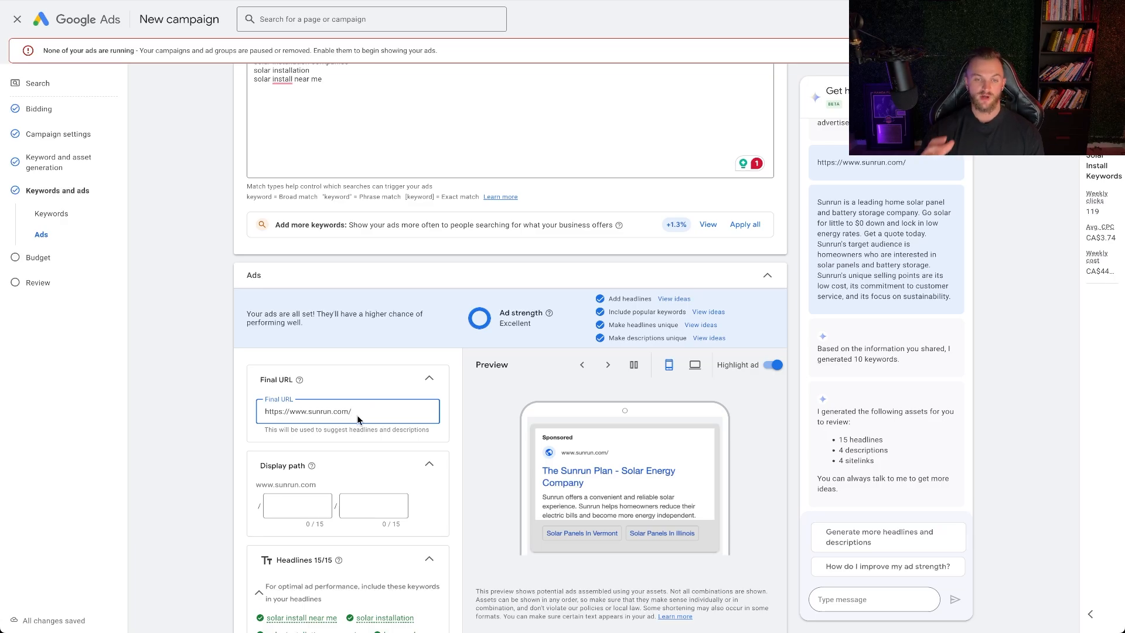
scroll(357, 416, up, 5)
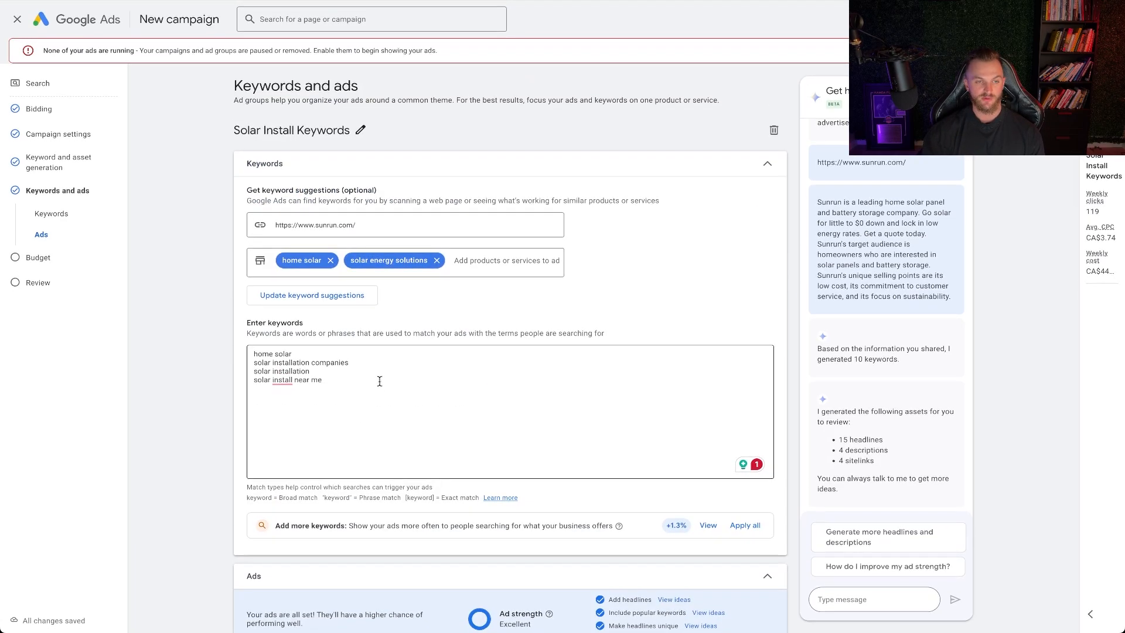
Continue to the campaign's budget settings and dismiss the identity confirmation
scroll(380, 381, down, 15)
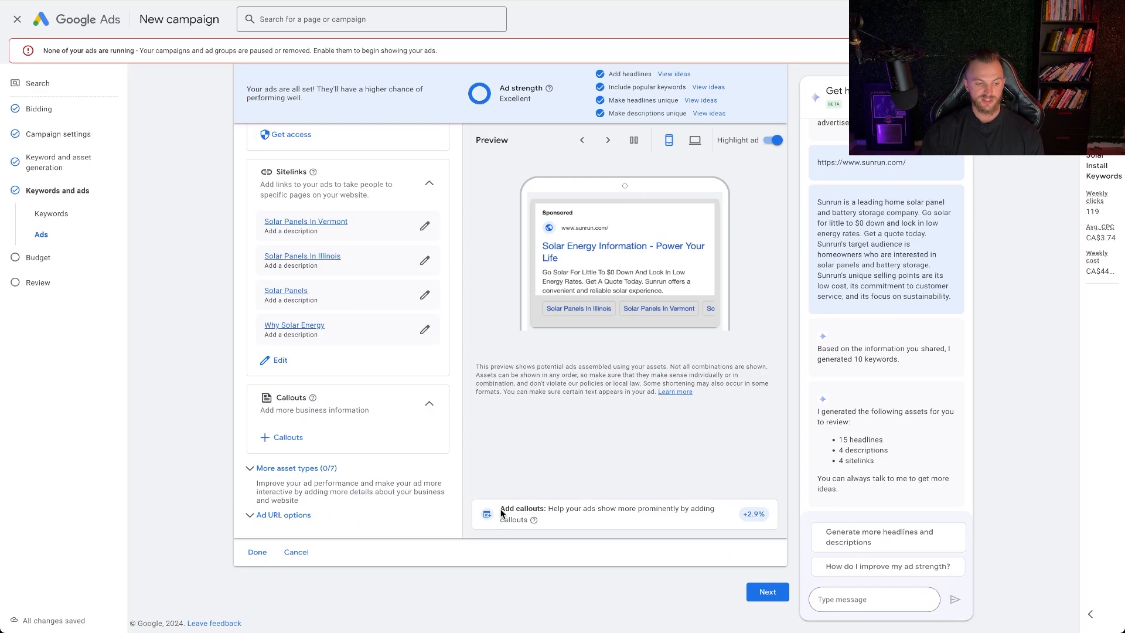
click(771, 597)
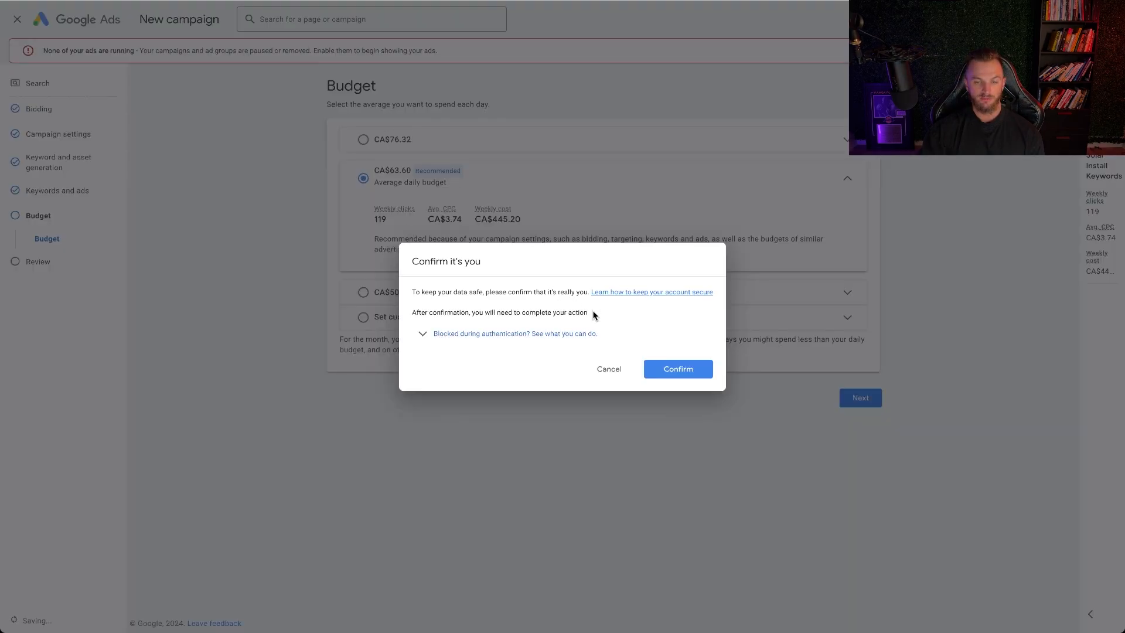
click(609, 368)
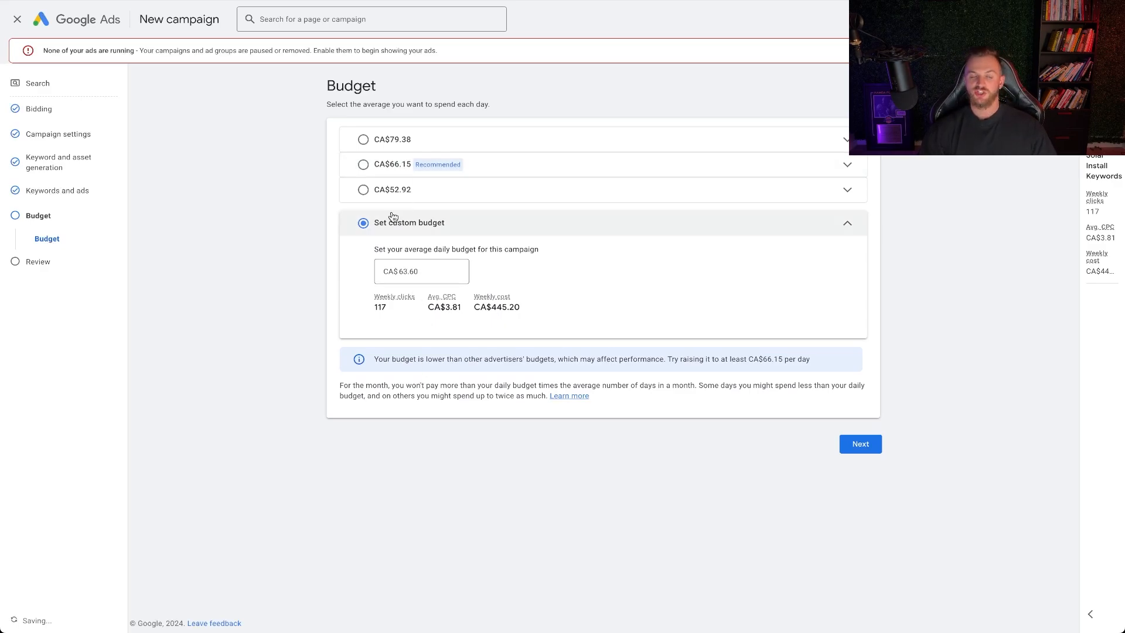
Try a custom average daily budget of CA$30.00 for the campaign
click(378, 166)
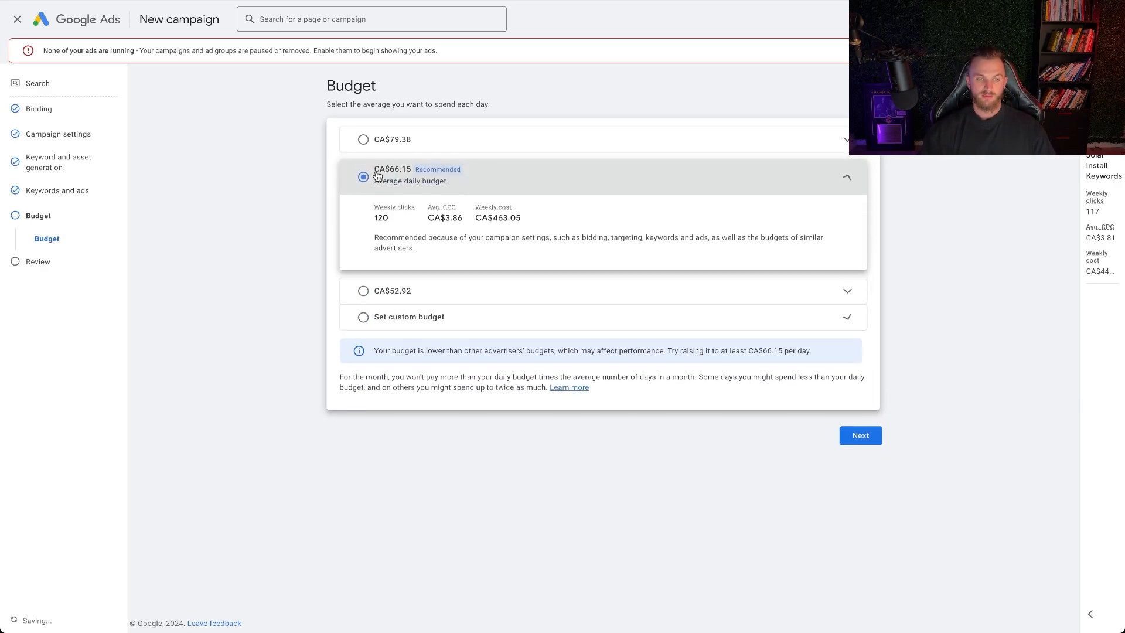
click(410, 318)
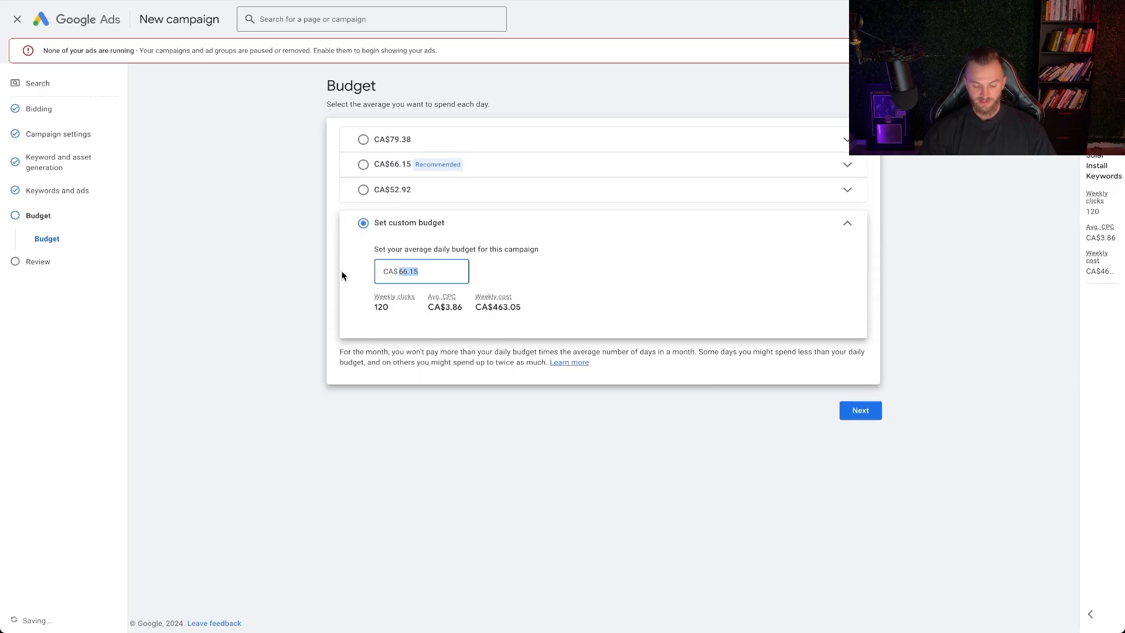
text(30)
click(297, 267)
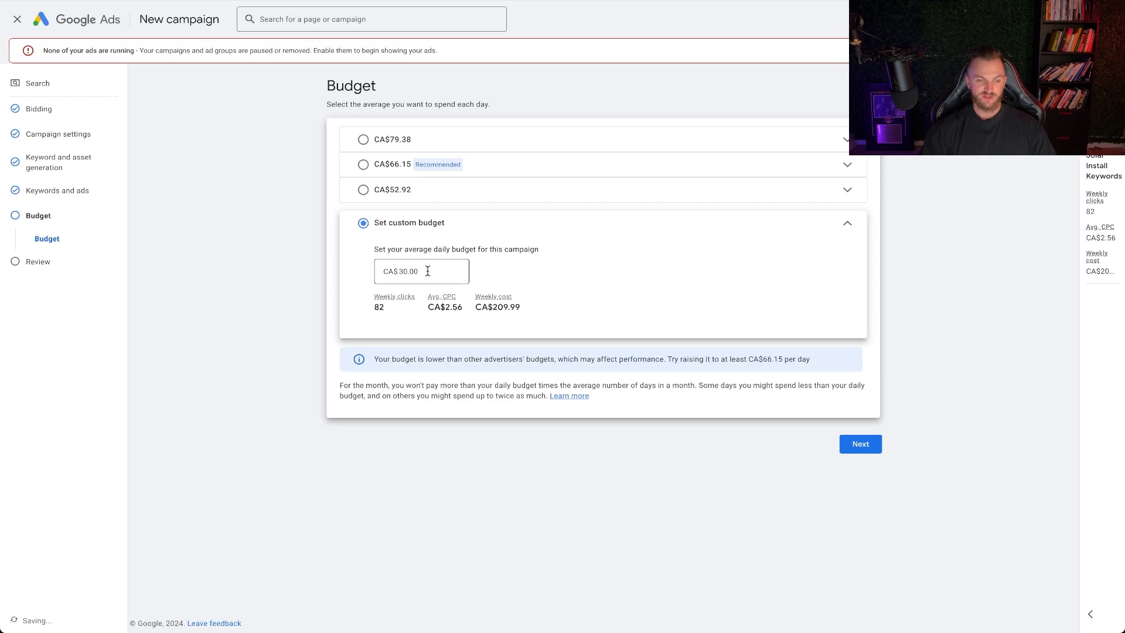
Select the recommended average daily budget of CA$66.15 and proceed to the campaign review
click(400, 164)
drag(427, 222, 460, 221)
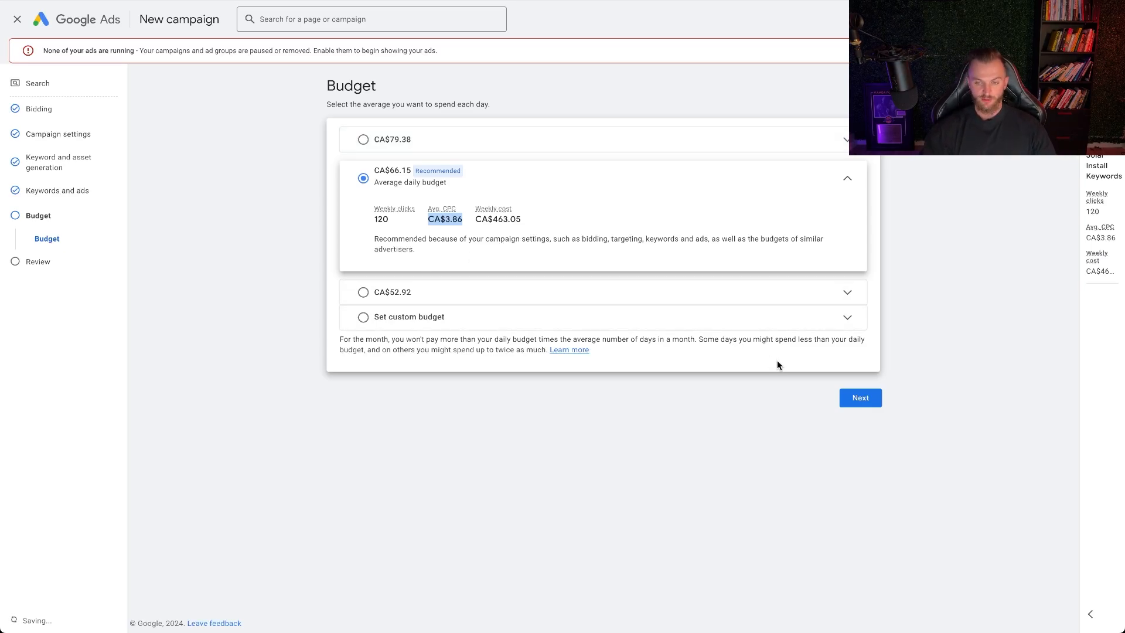
click(857, 399)
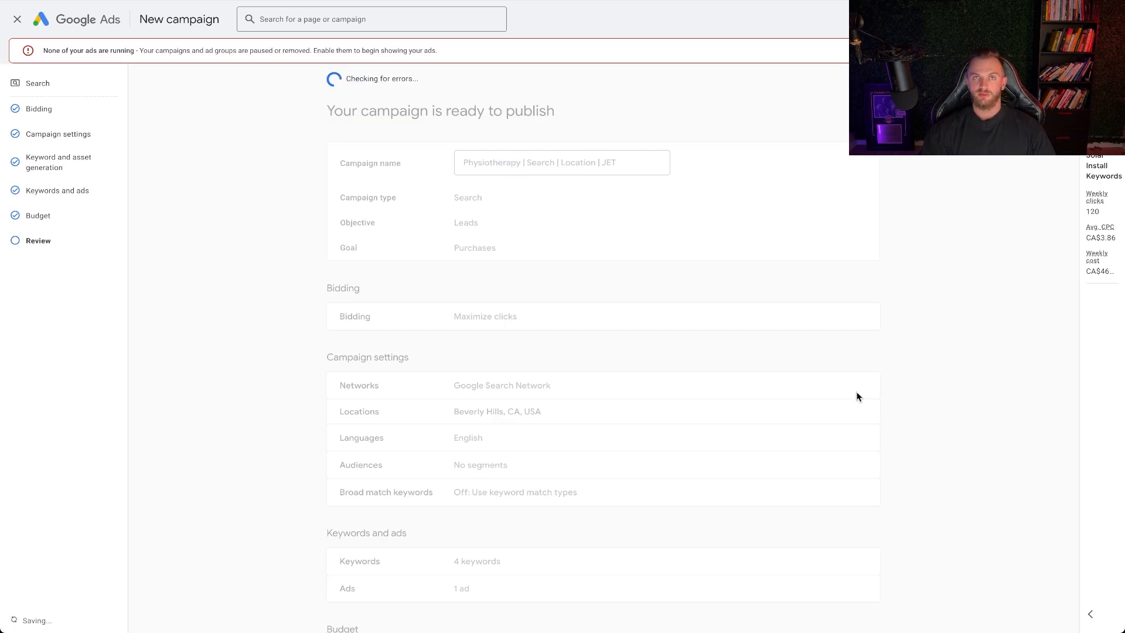
Exit the new campaign setup without publishing and return to the account overview
click(17, 19)
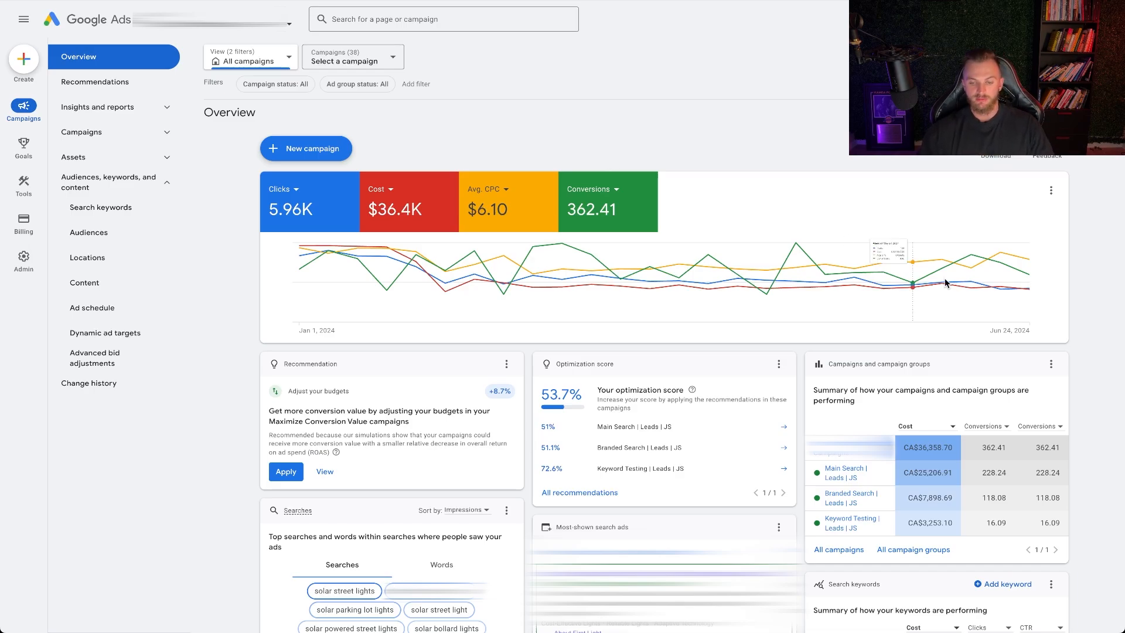
Open the Main Search | Leads | JS campaign and examine its ad schedule by day and time
click(844, 469)
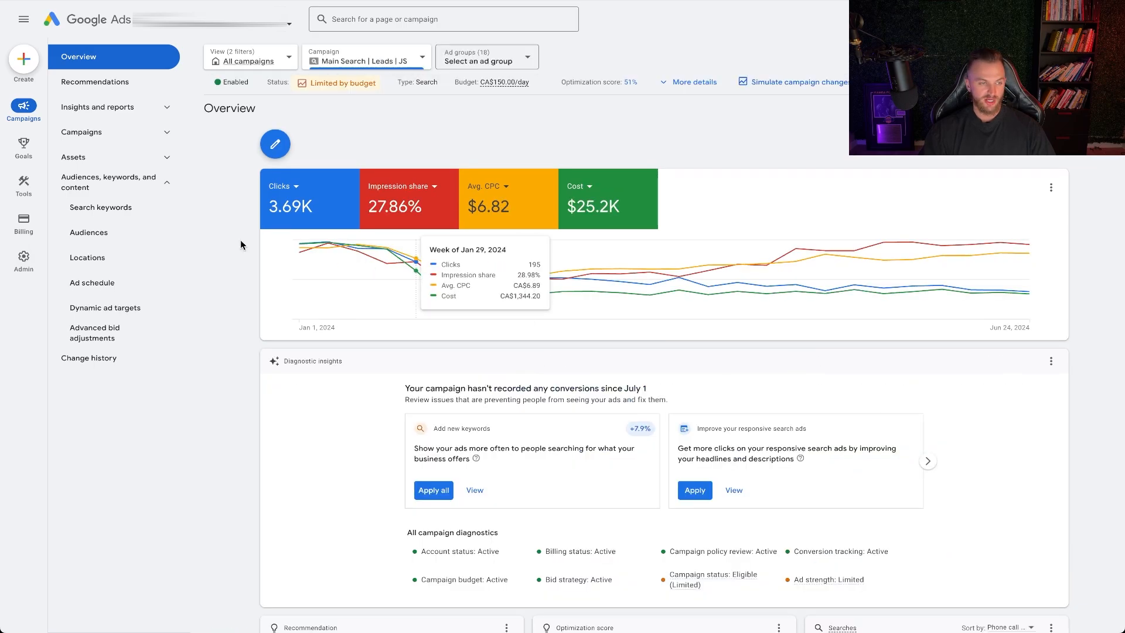
click(104, 284)
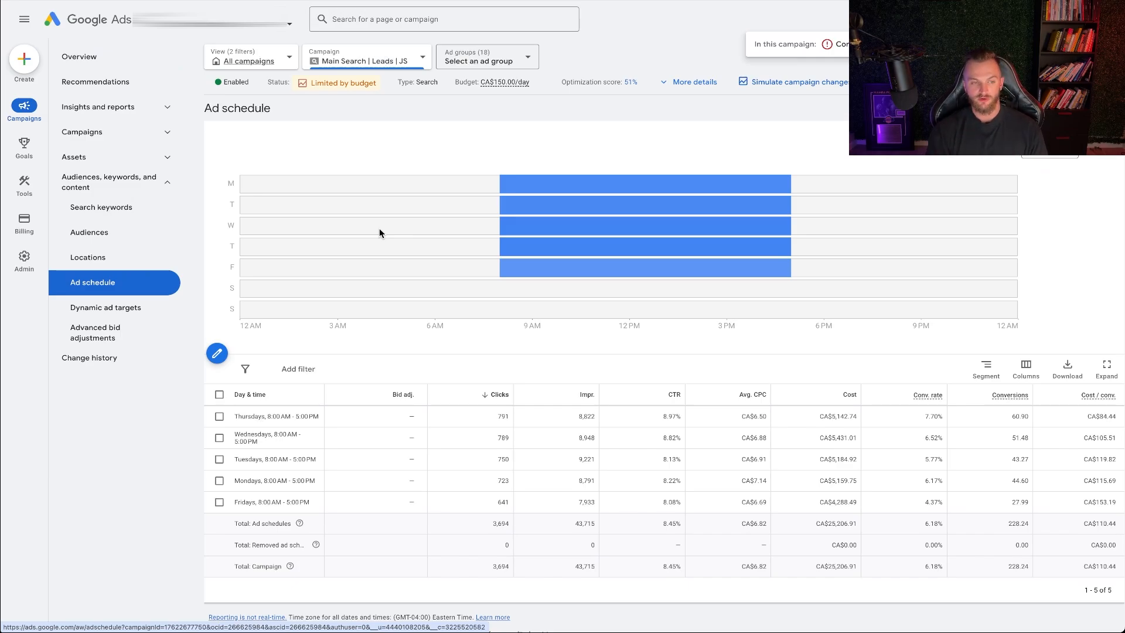
mouse_move(534, 189)
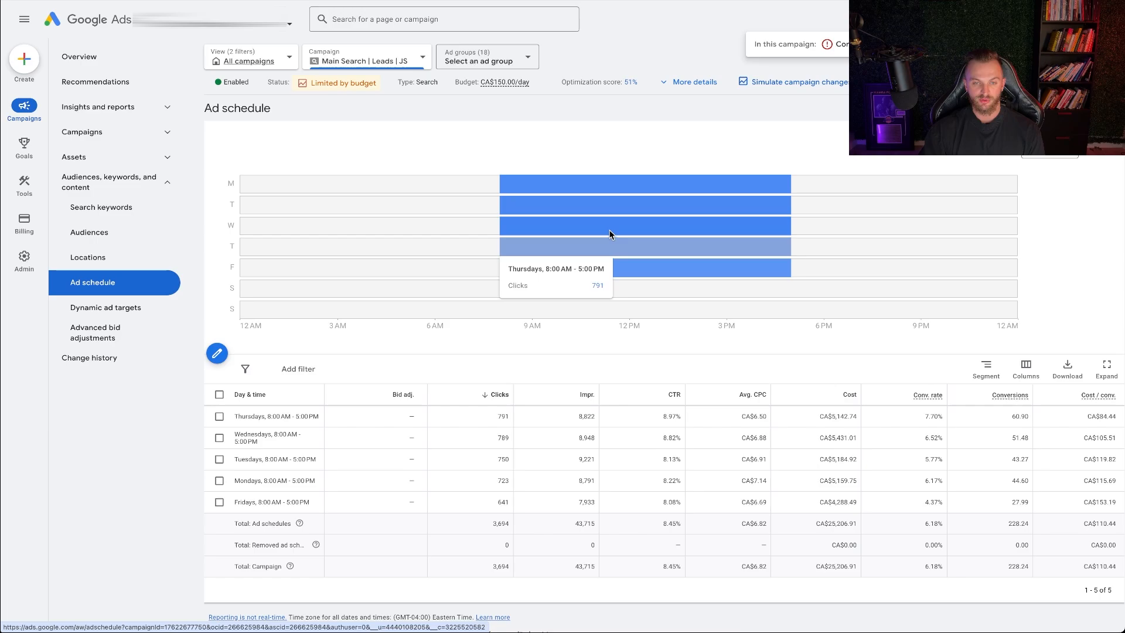
mouse_move(604, 273)
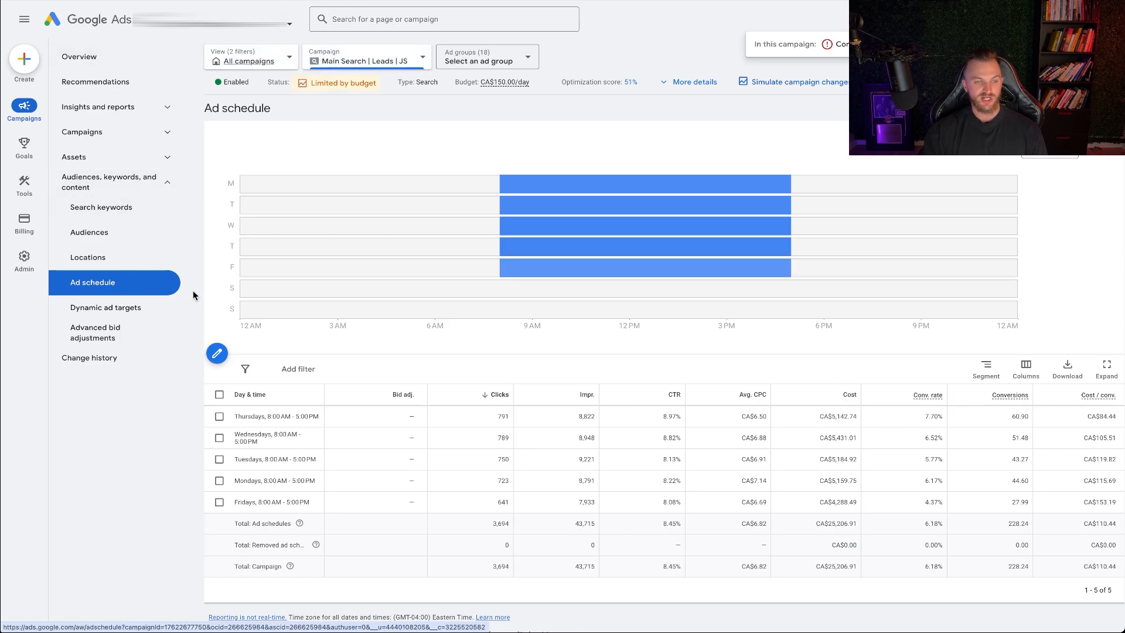
Try a Saturdays - Sundays entry in the campaign's ad schedule and discard it, leaving the schedule editor
click(216, 352)
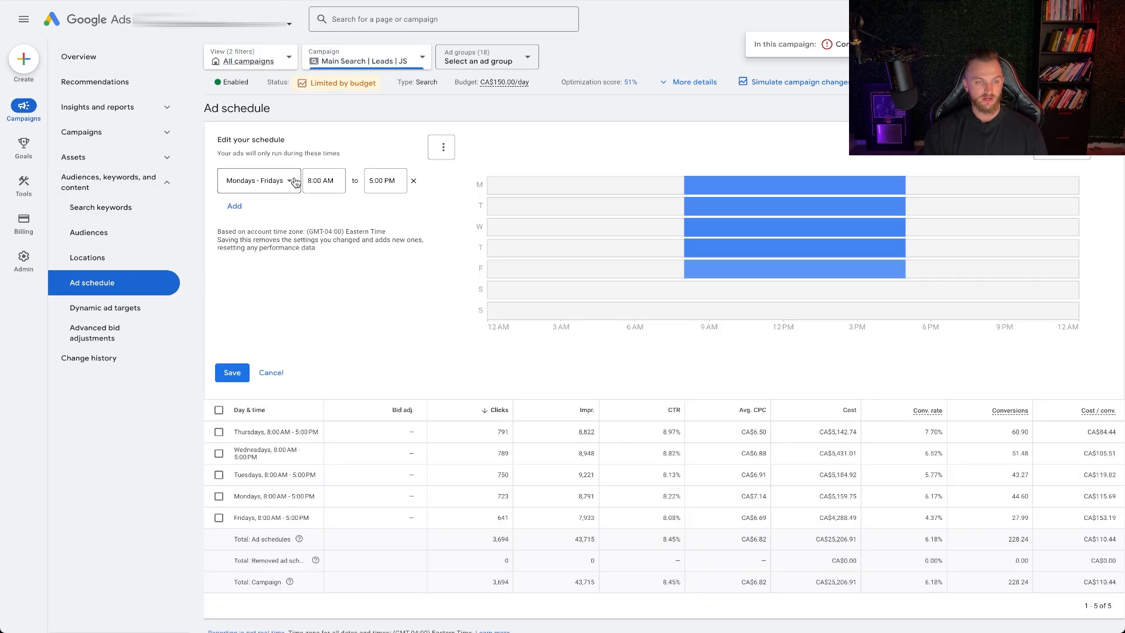
click(295, 183)
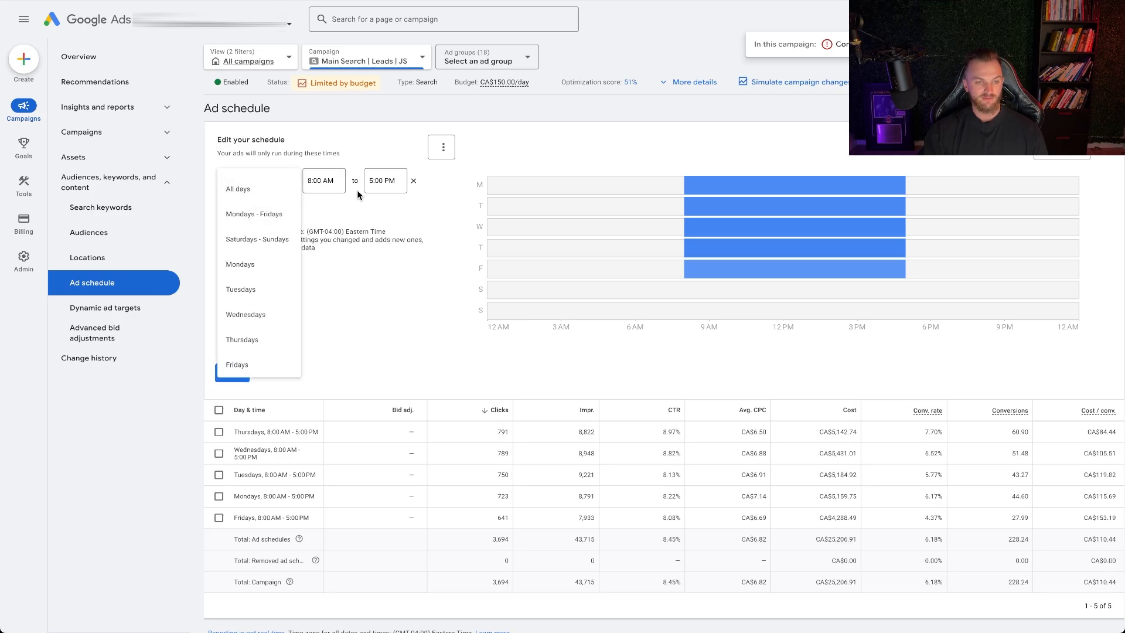
click(374, 202)
click(235, 207)
click(271, 219)
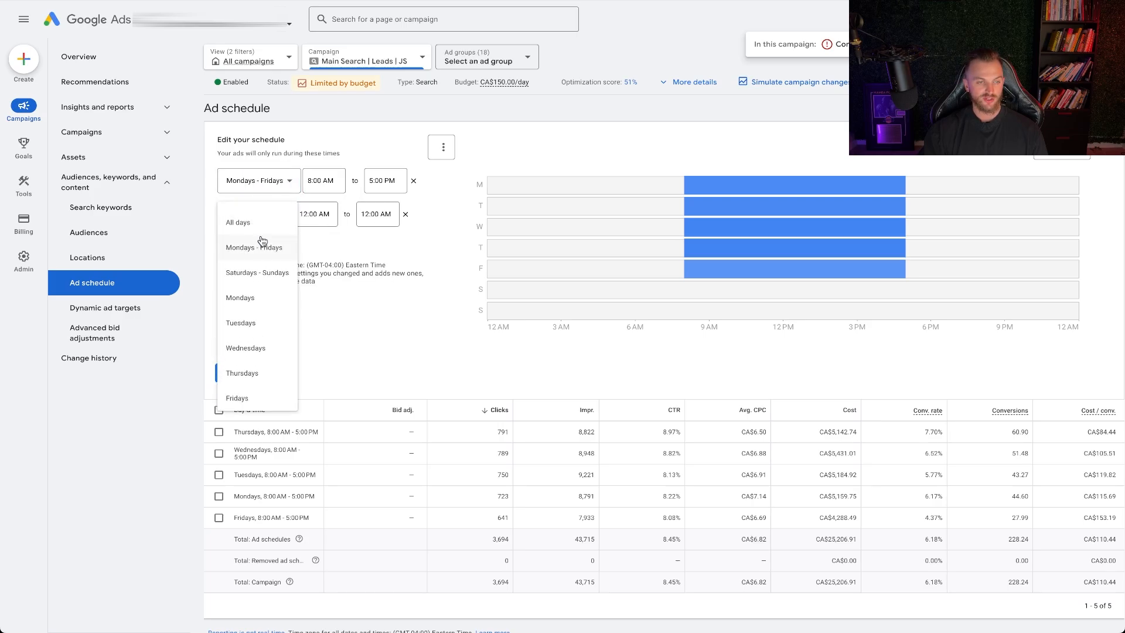
click(264, 273)
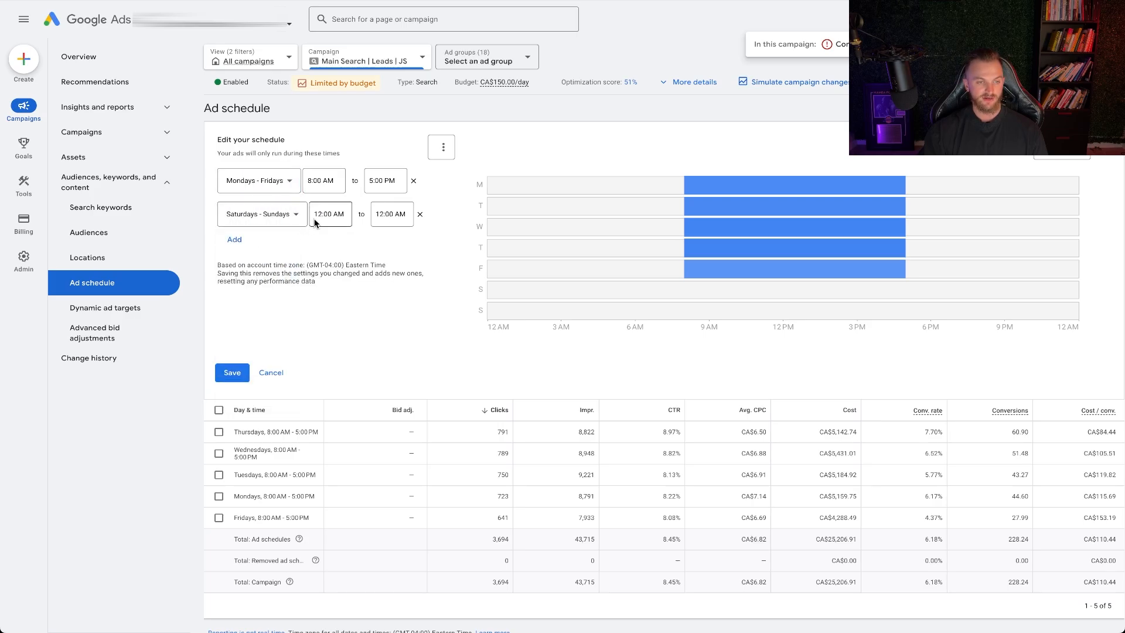
click(421, 215)
click(232, 373)
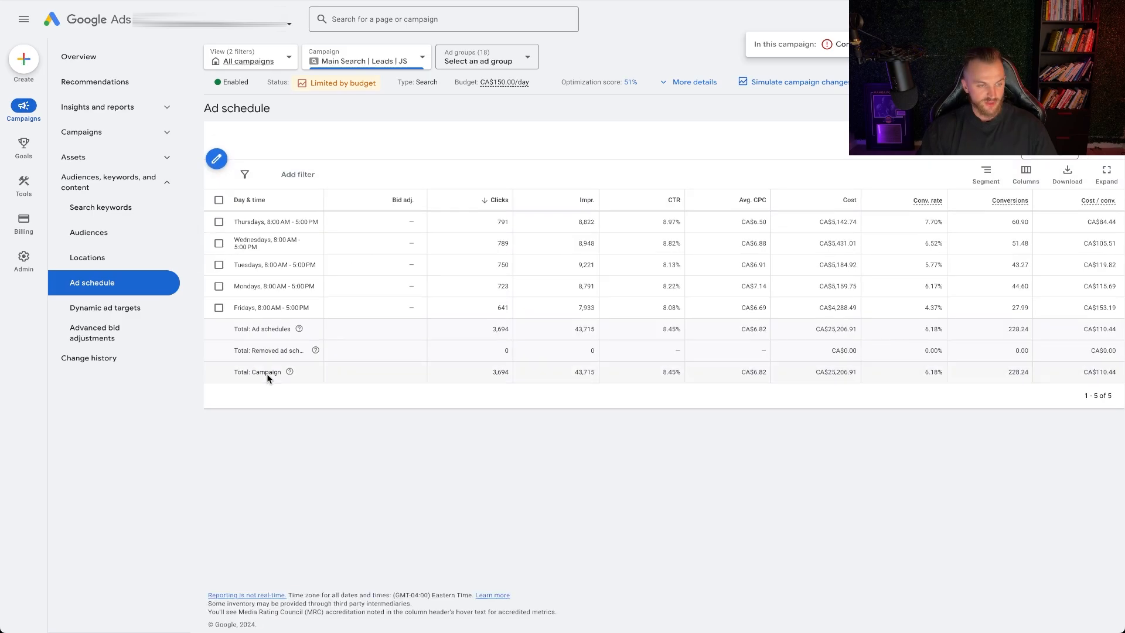
Review the campaign's search keywords and its negative search keywords
click(129, 208)
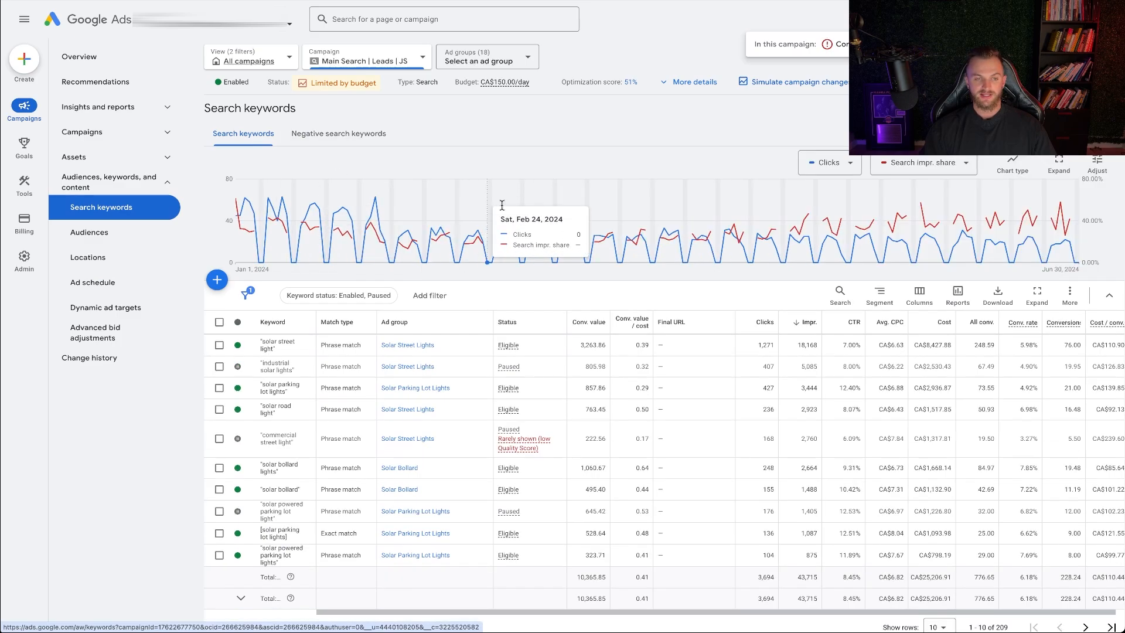
click(336, 140)
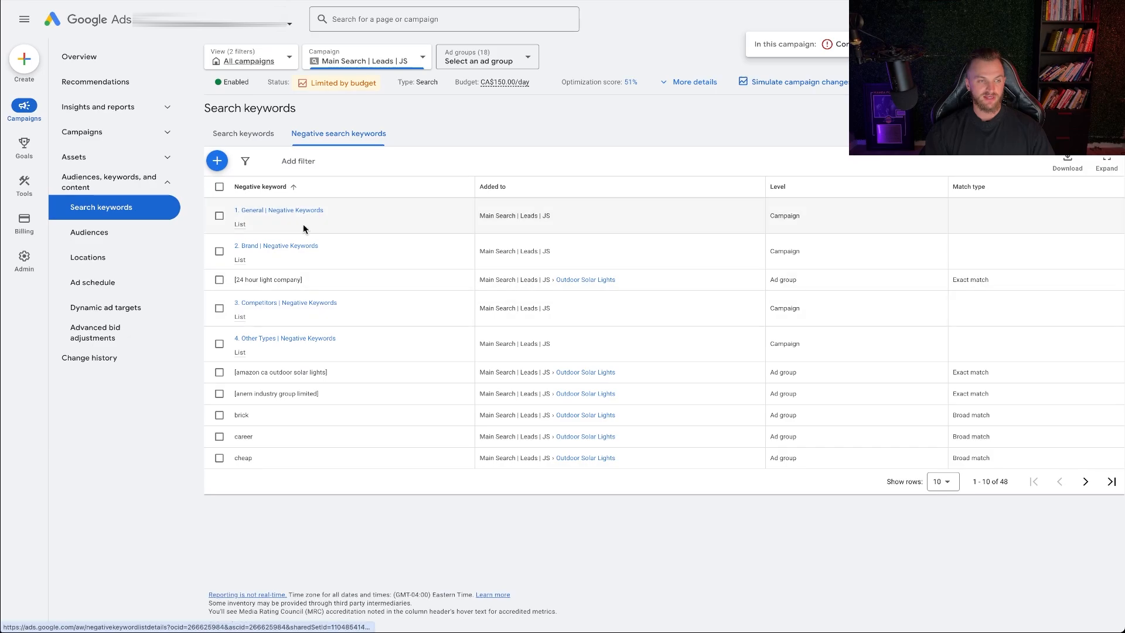
Return to the campaign's overview and switch the view back to all campaigns in the account
click(81, 59)
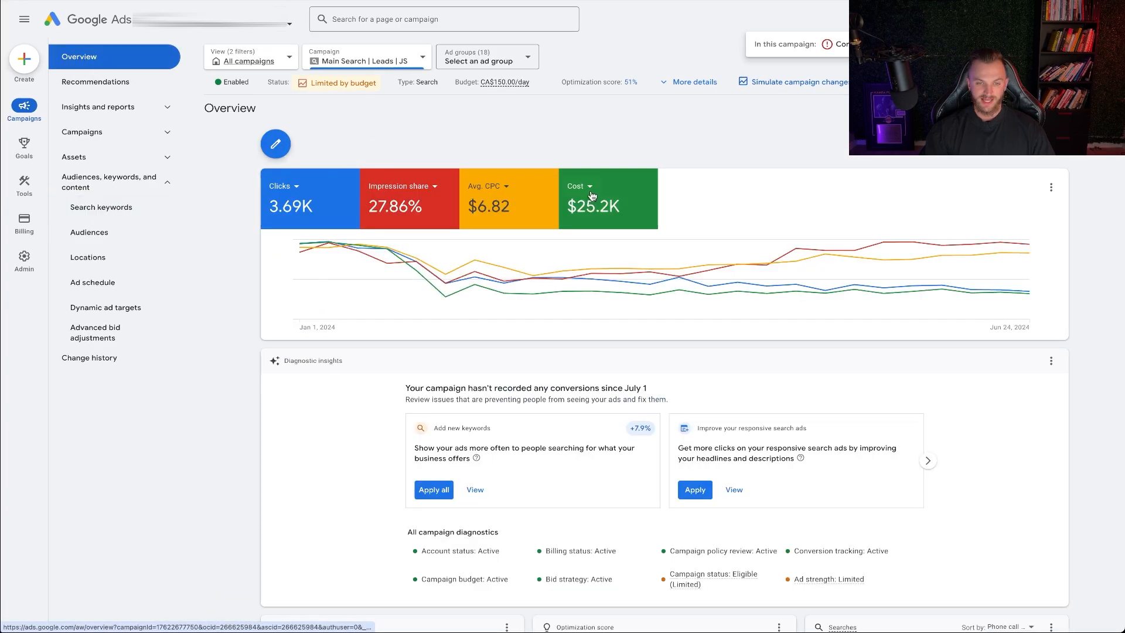
click(255, 61)
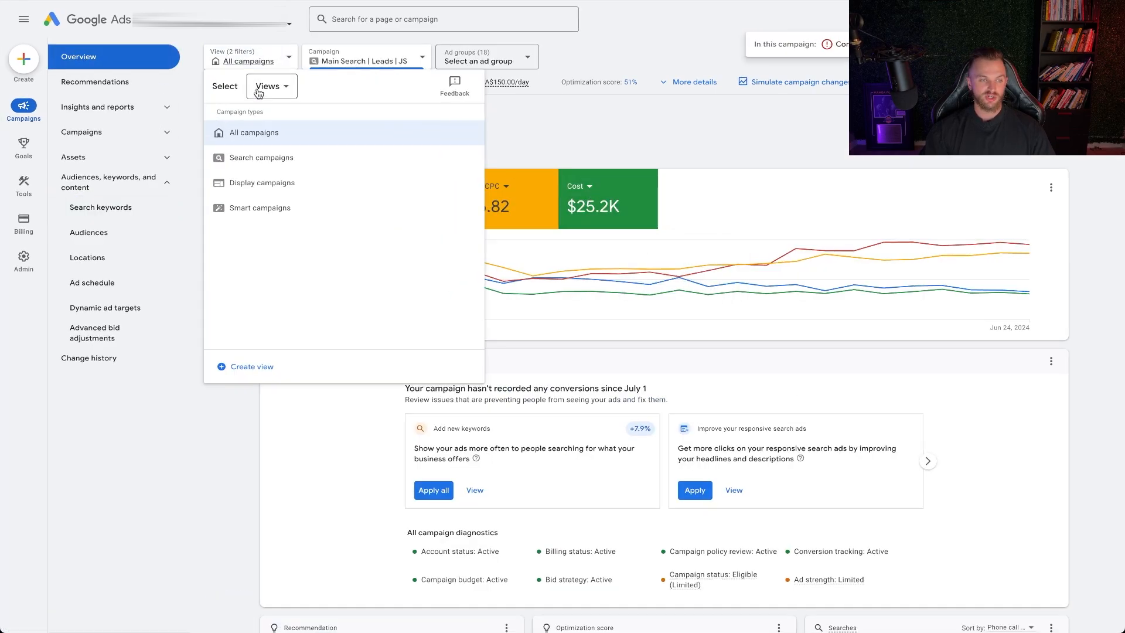
click(258, 134)
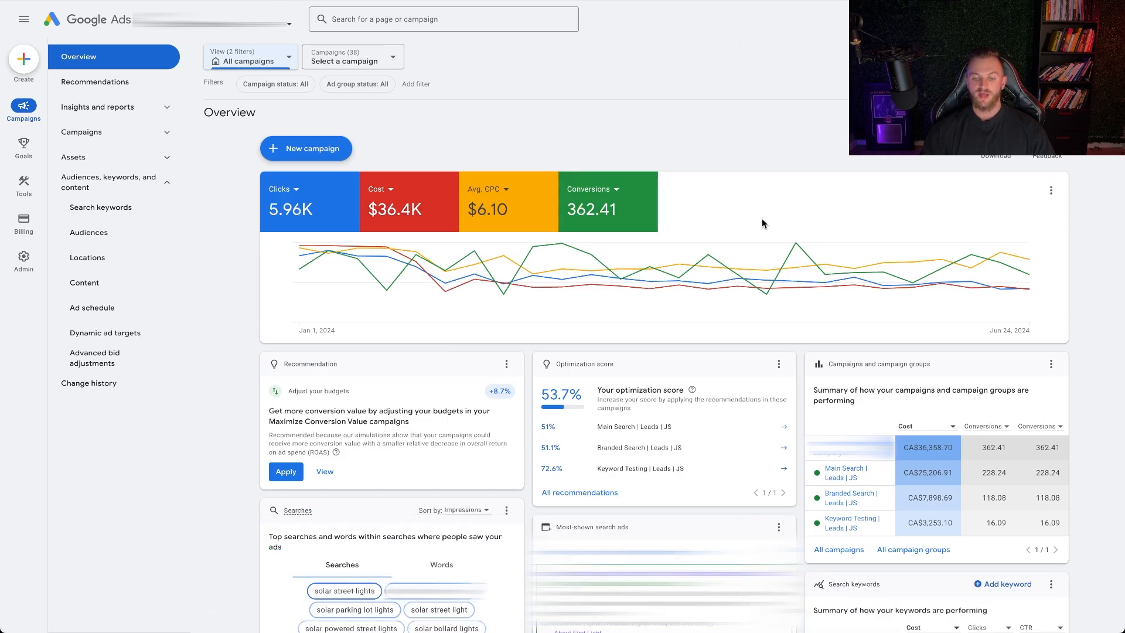